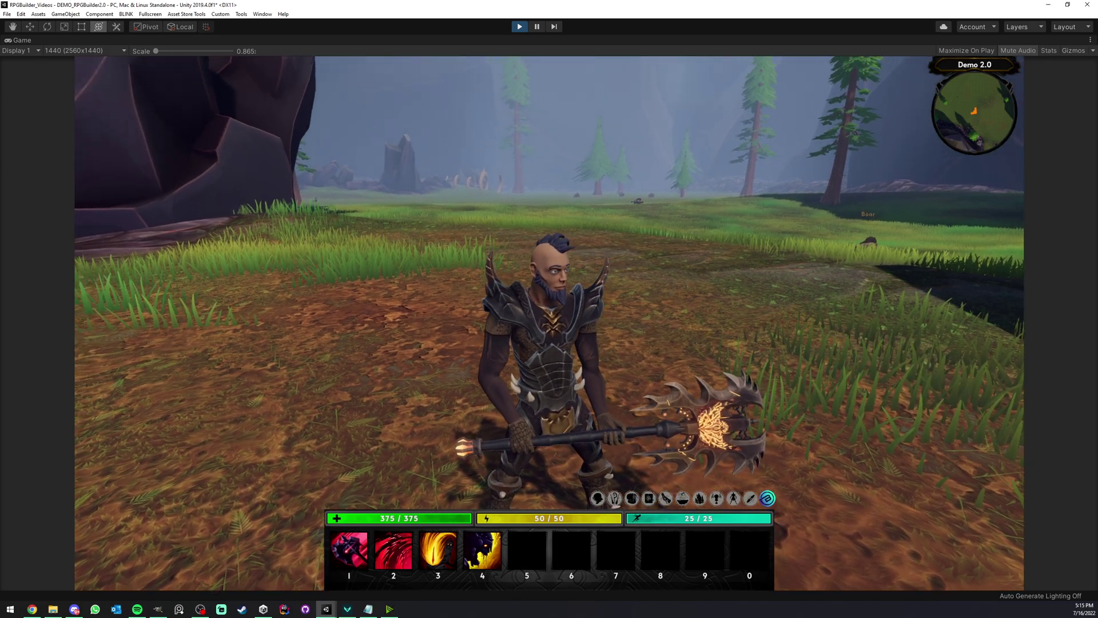
- Open the character equipment panel, then stop the running game
key(c)
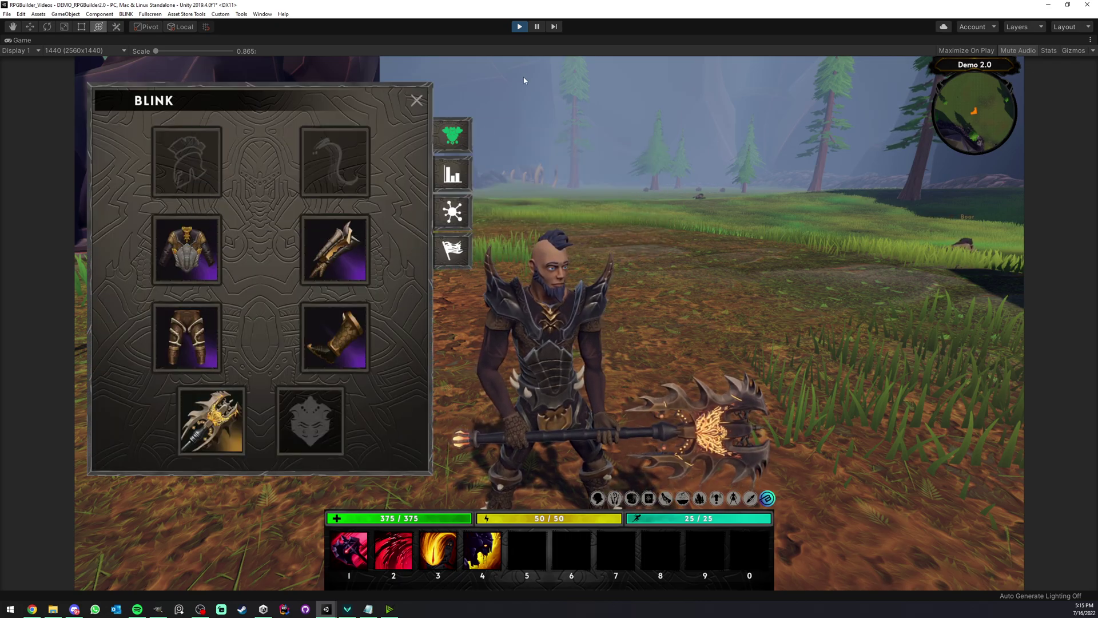
click(519, 27)
- Maximize the RPG Builder editor and load the Dragon Hunter Belt item in Items
click(101, 40)
right_click(101, 40)
click(110, 46)
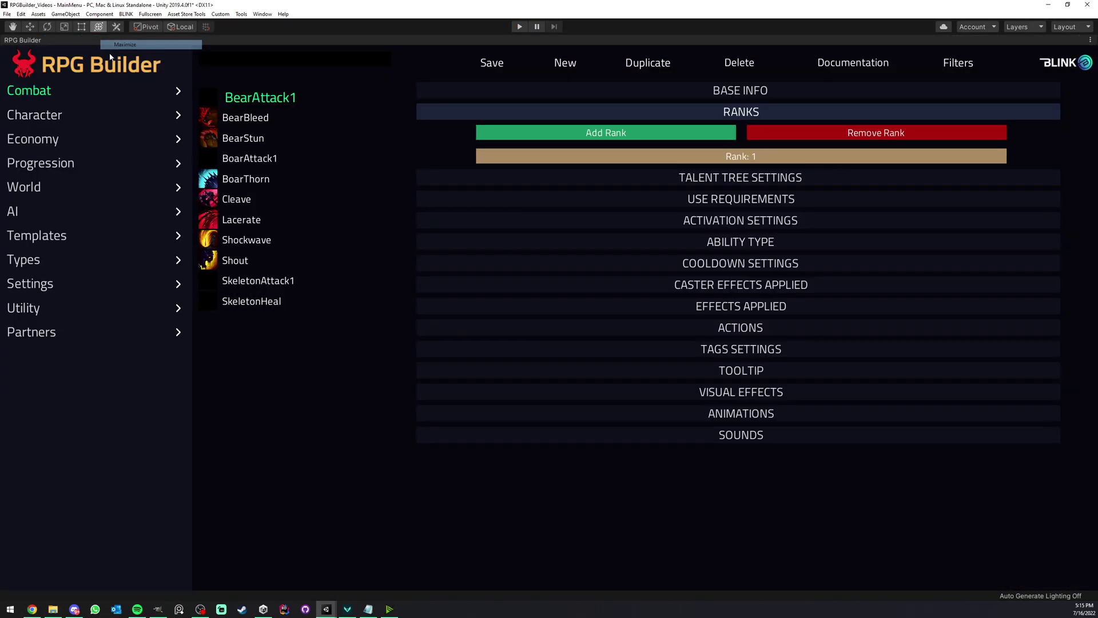
click(565, 62)
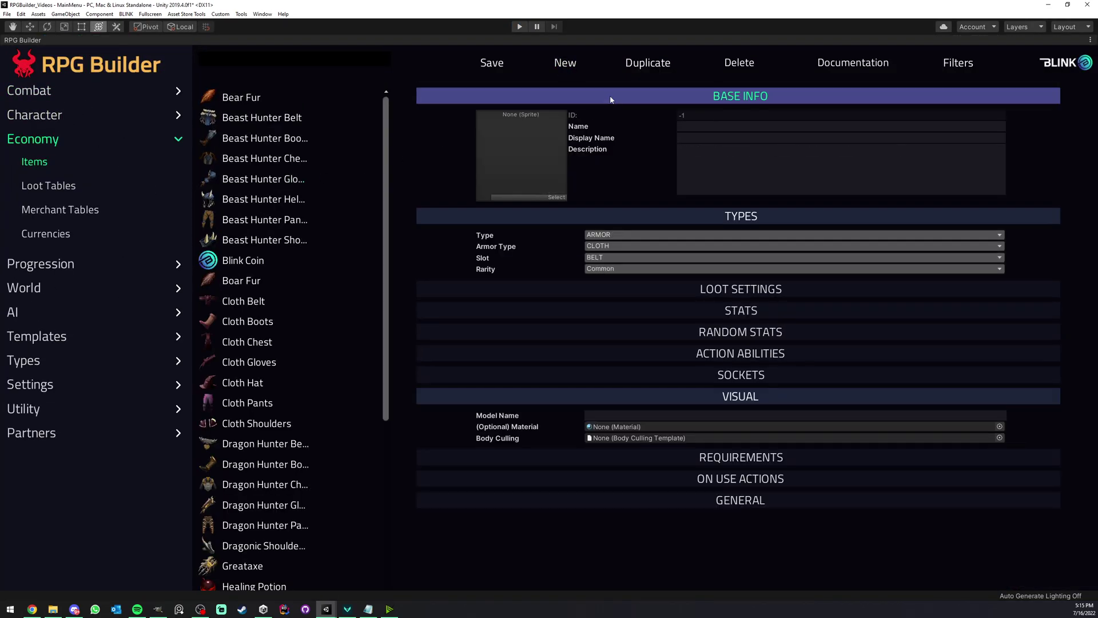
scroll(307, 316, down, 3)
click(307, 318)
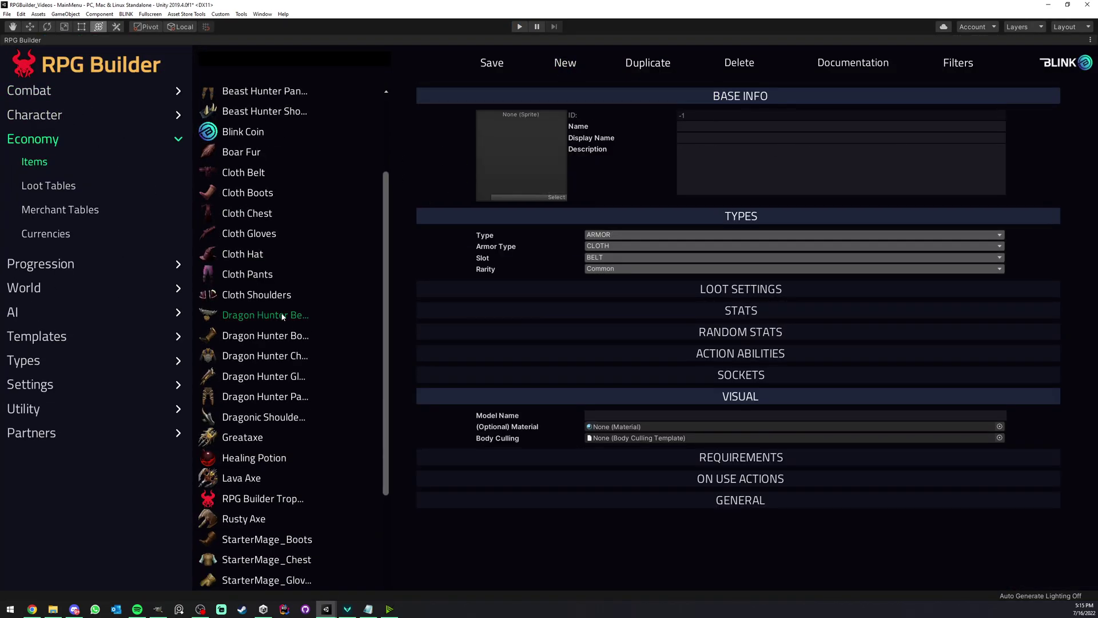
- Duplicate the belt as 'Dragon Hunter Helmet', using that name as the display name too
click(650, 68)
drag(745, 126, 727, 127)
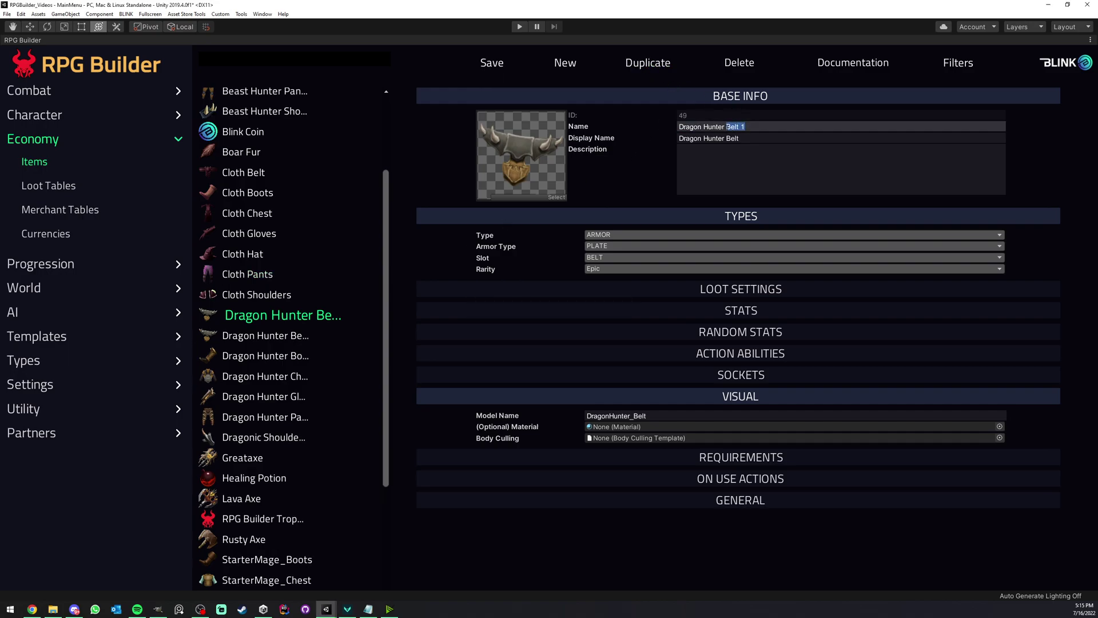
text(Helmet)
key(ctrl+a)
key(ctrl+c)
key(Tab)
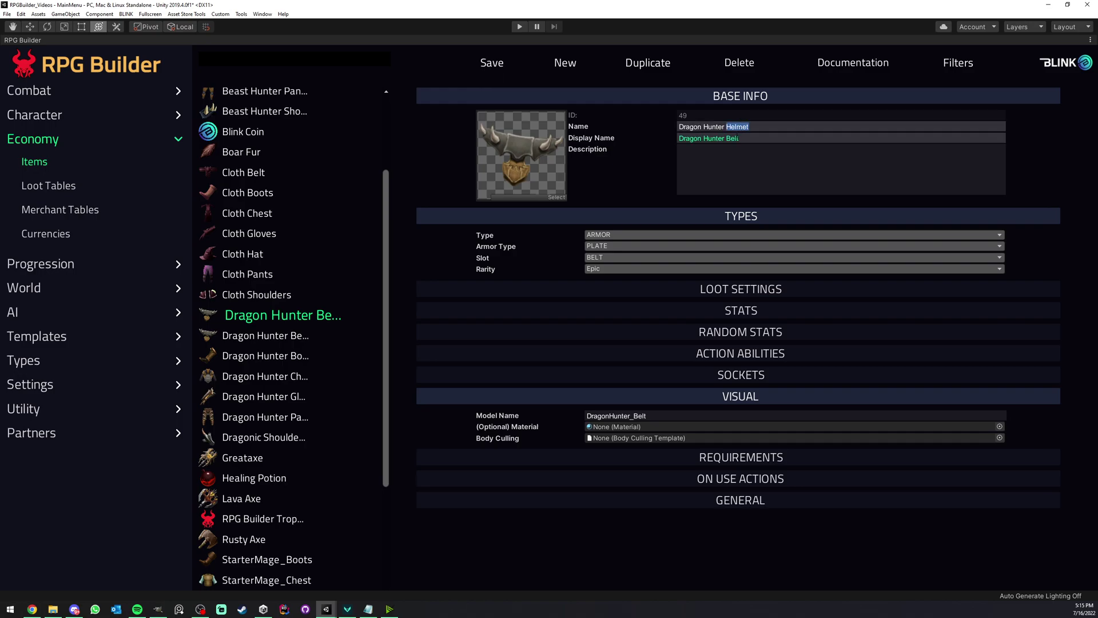
key(ctrl+v)
- Give the new item the Dragon Hunter helmet icon
click(563, 200)
text(dra)
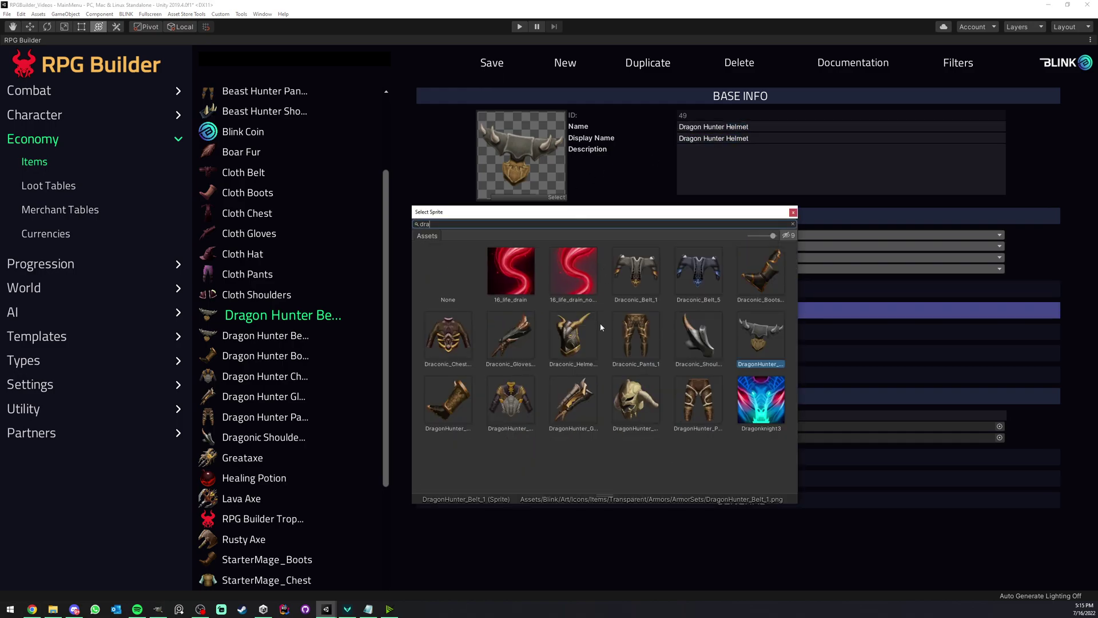
click(635, 394)
click(635, 394)
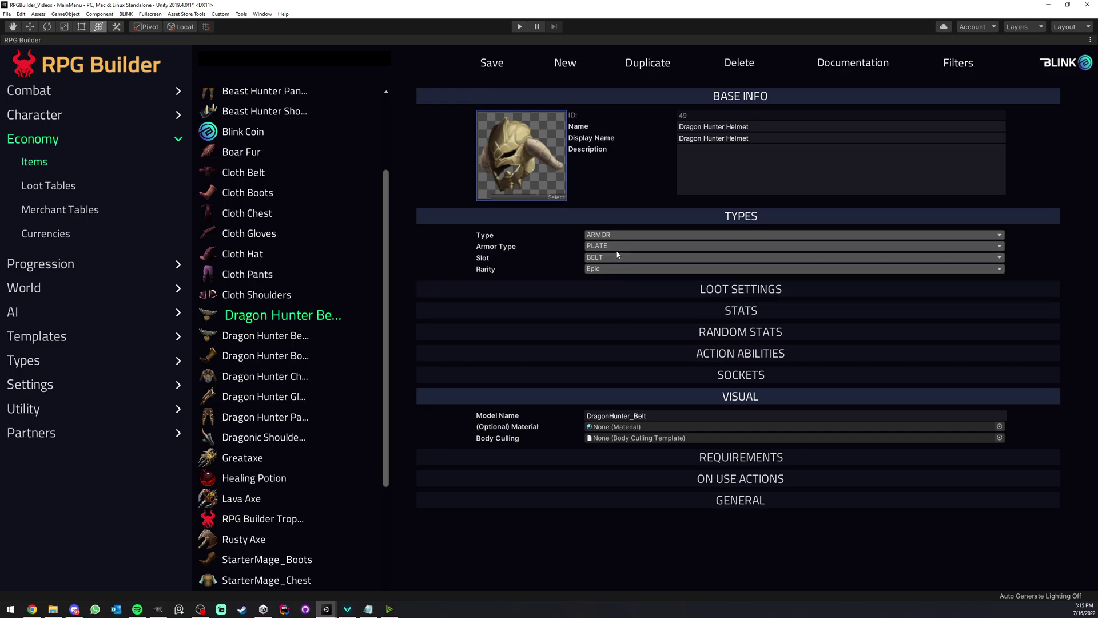
- Set the slot to HELMET, change the model name to DragonHunter_Helmet, and save
click(595, 258)
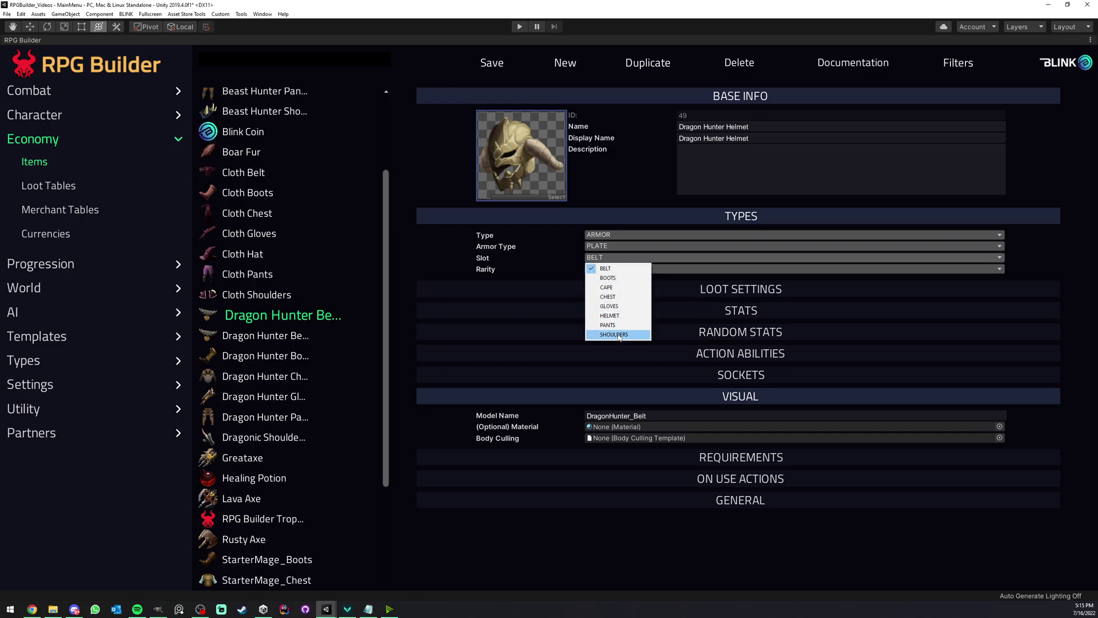
click(612, 315)
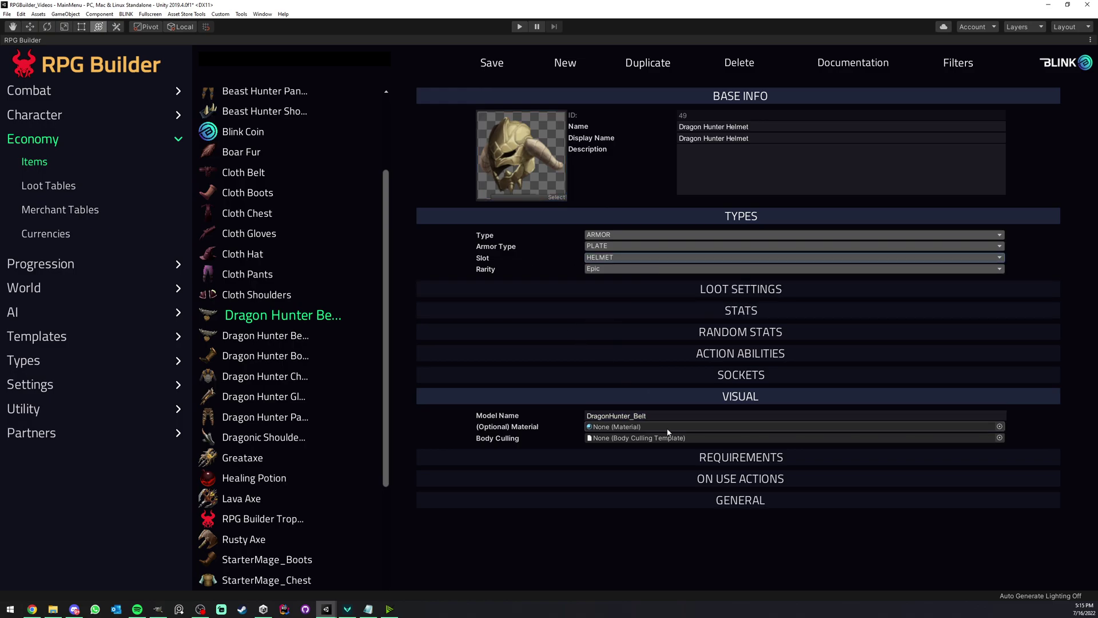
click(643, 416)
double_click(642, 415)
text(Helmet)
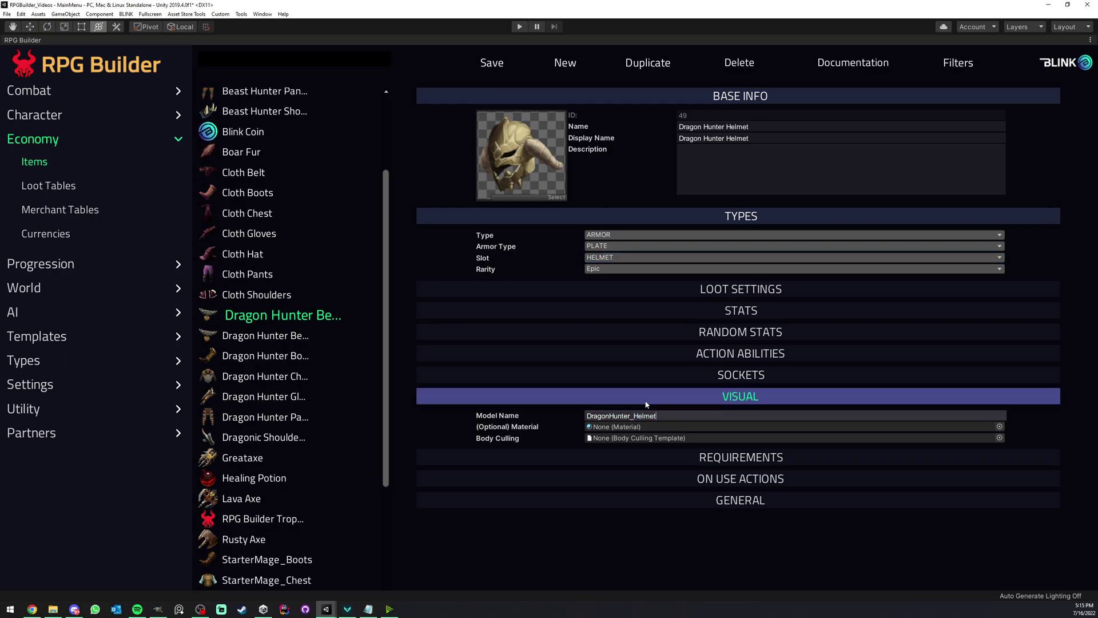
click(491, 63)
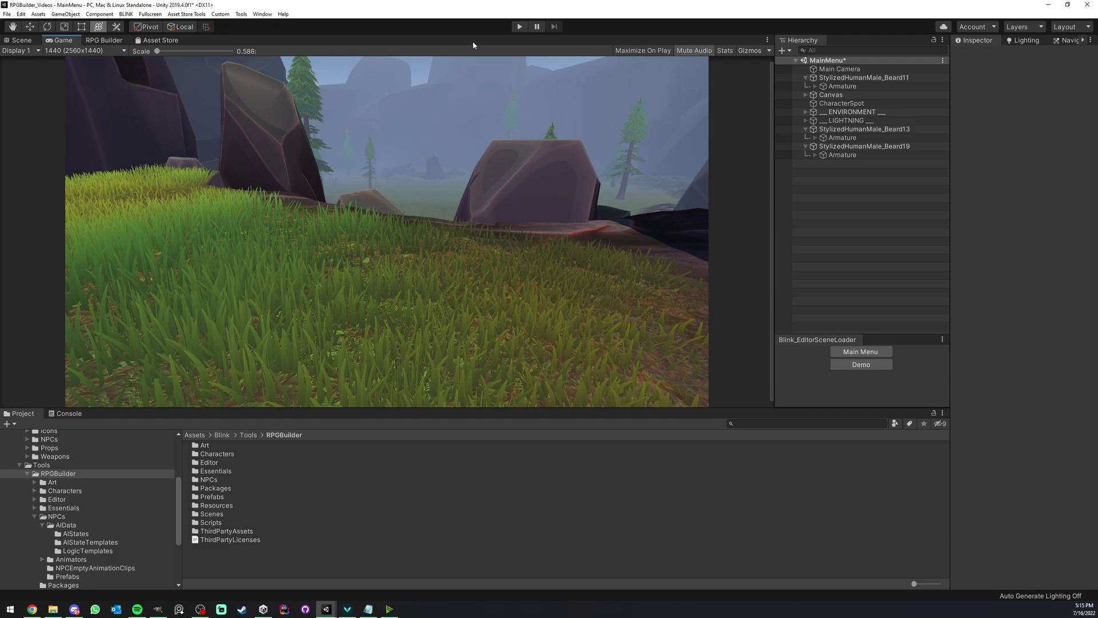
- Start the game, continue into the Demo 2.0 world, and maximize the game view
click(519, 26)
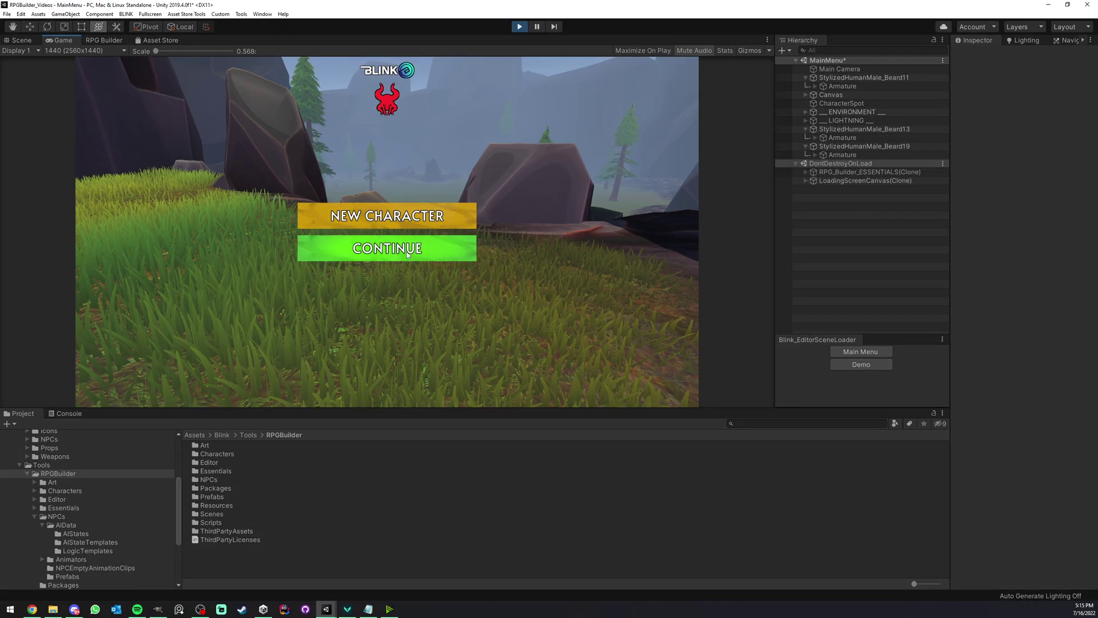
click(393, 248)
click(413, 381)
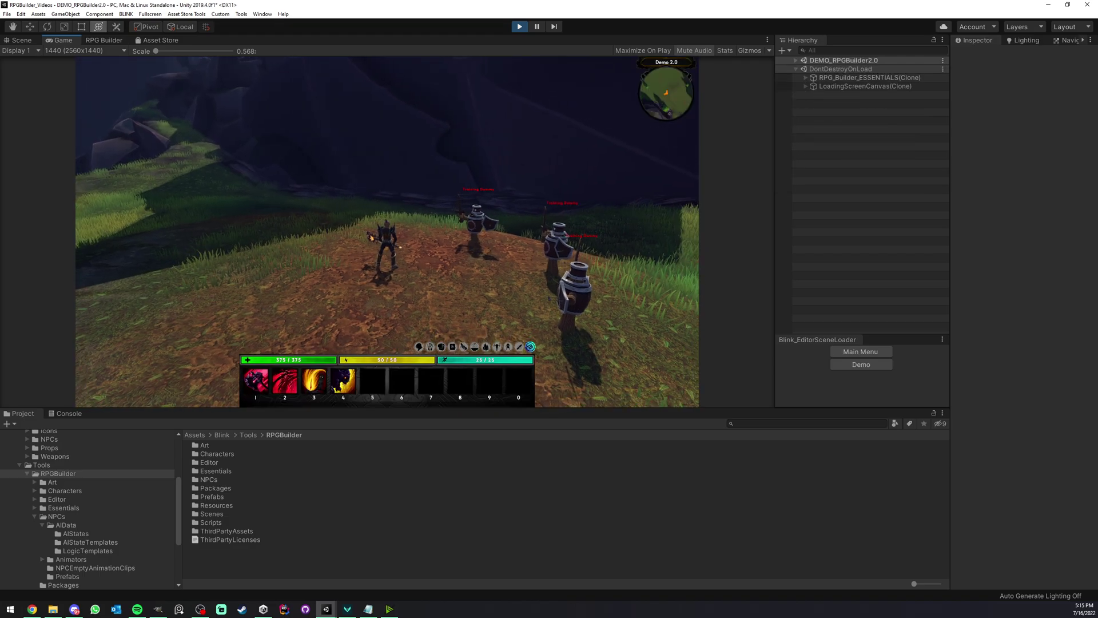
right_click(66, 41)
click(100, 75)
- Spawn a Dragon Hunter Helmet from the developer panel and equip it from the inventory
click(749, 498)
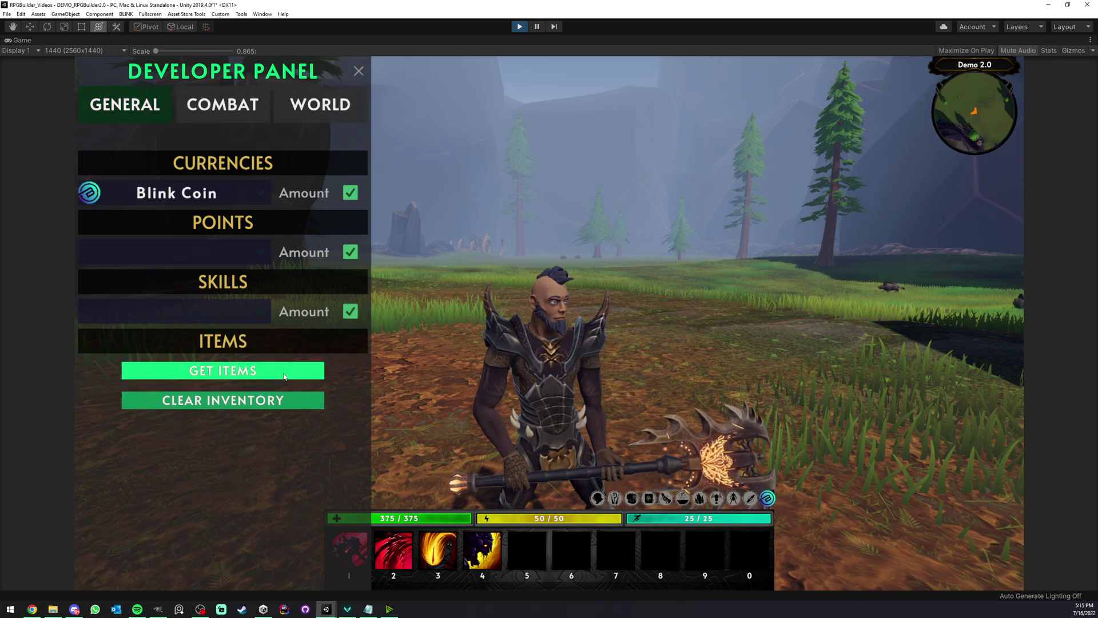
click(223, 371)
click(397, 198)
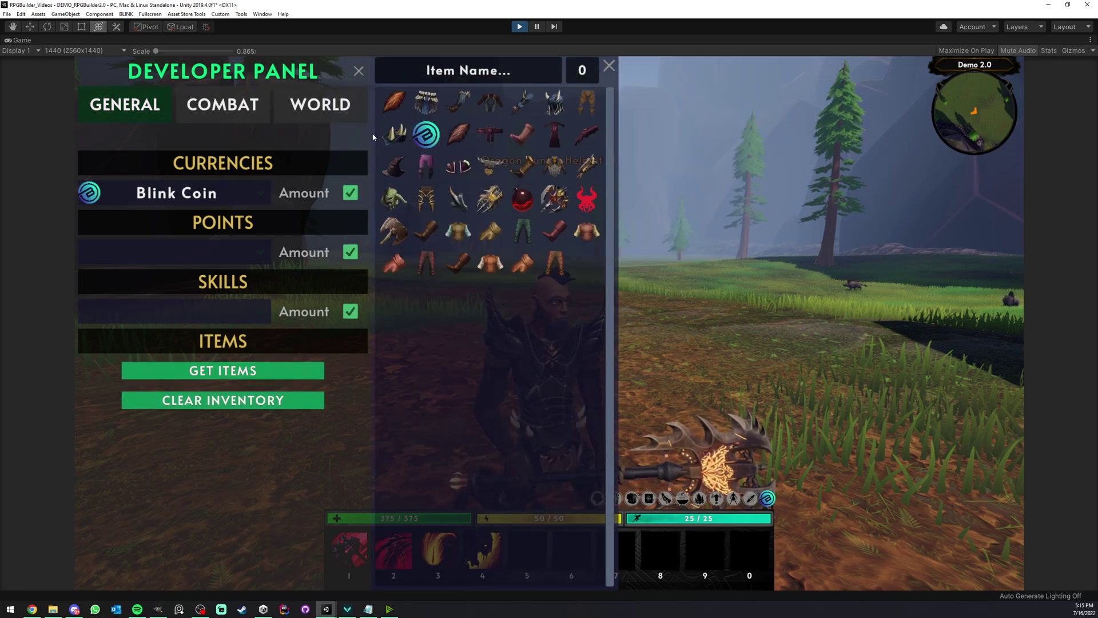
click(358, 71)
key(i)
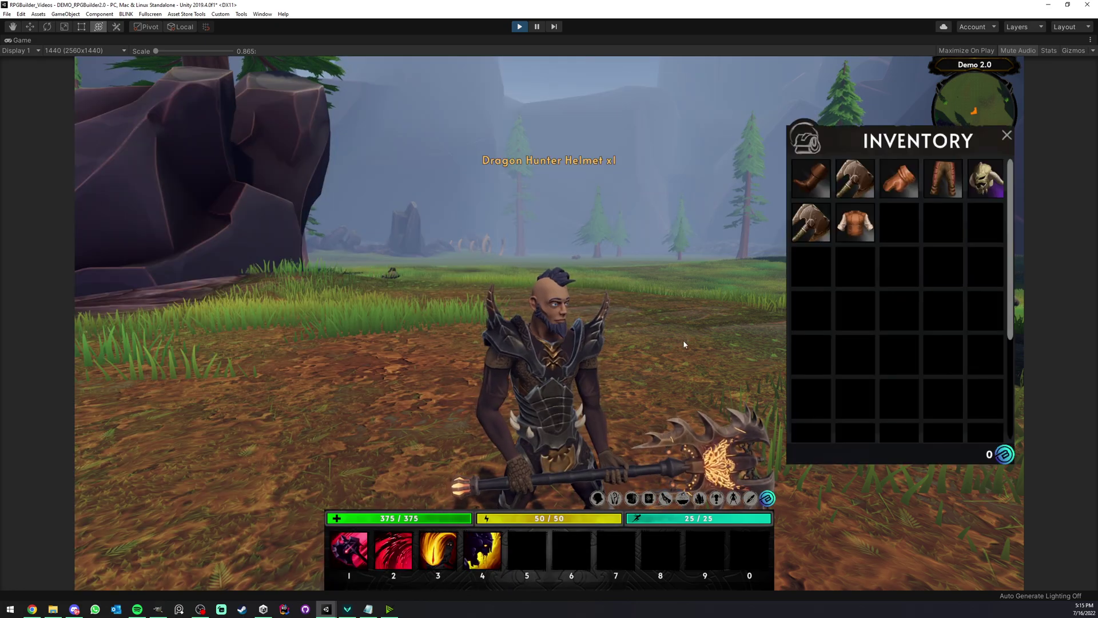
right_click(981, 184)
key(i)
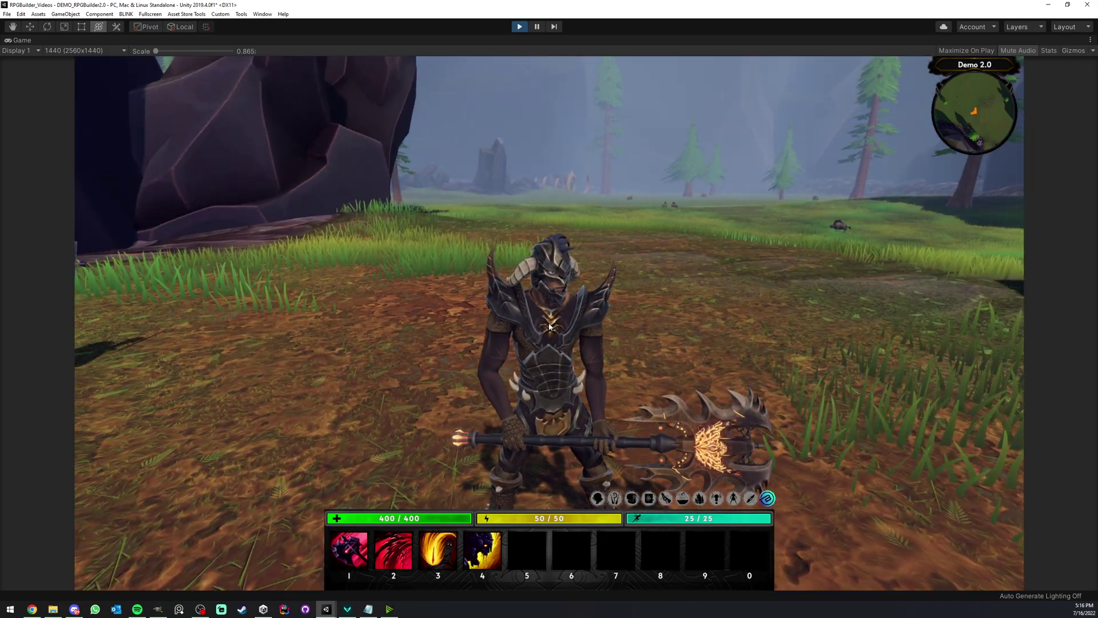
- Unequip the helmet, restore the editor layout, and return to RPG Builder
key(c)
right_click(189, 166)
right_click(56, 41)
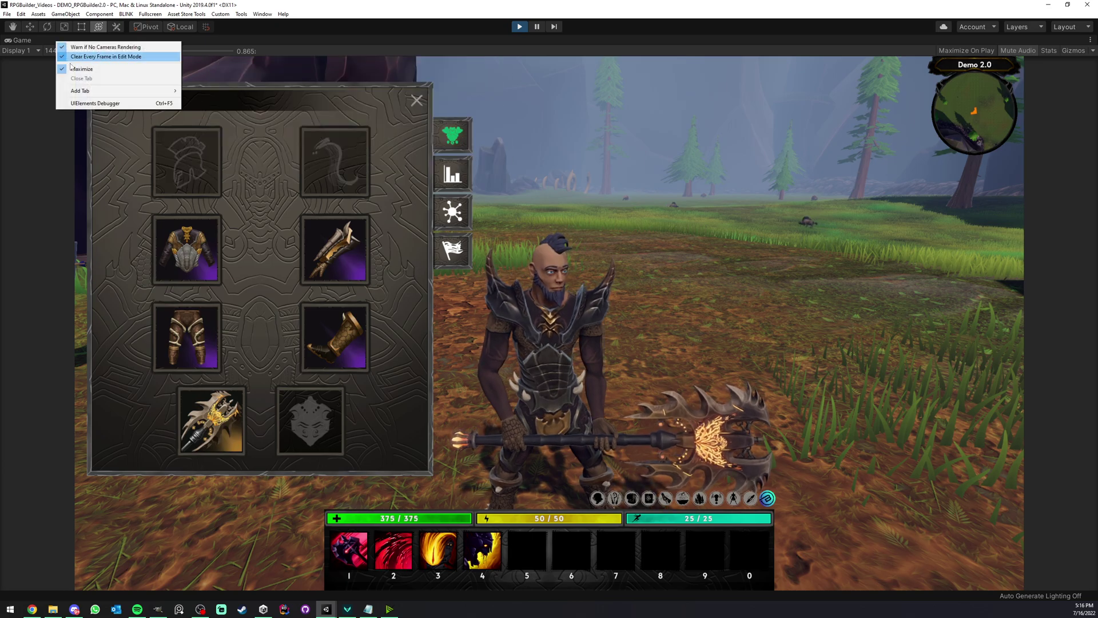
click(72, 69)
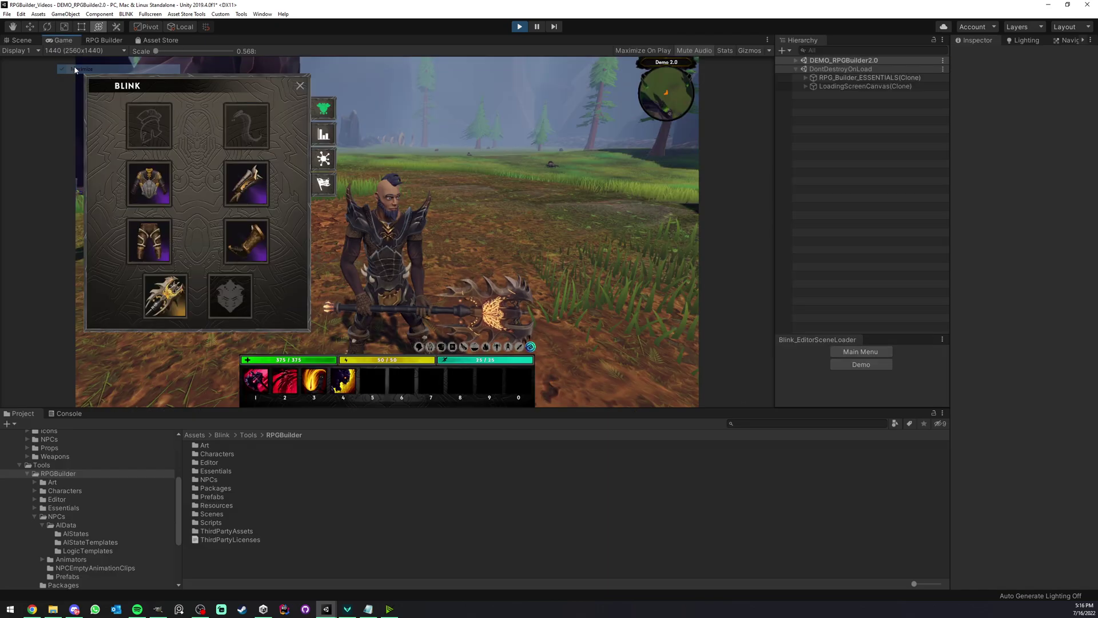
click(104, 40)
- Maximize RPG Builder and show the Body Culling templates
right_click(106, 42)
click(137, 48)
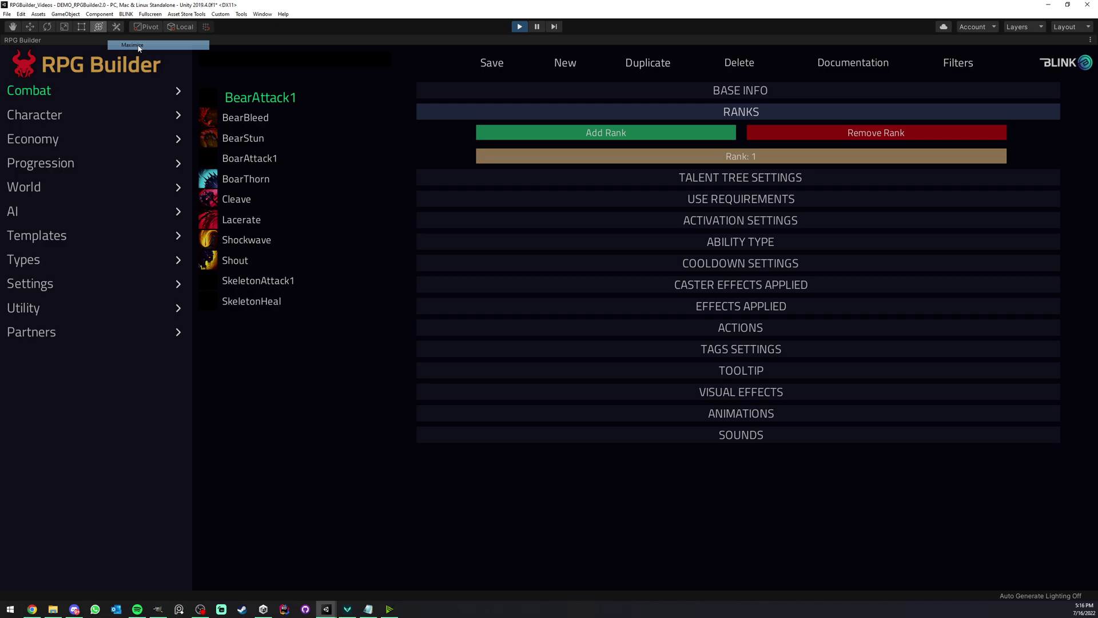
click(47, 236)
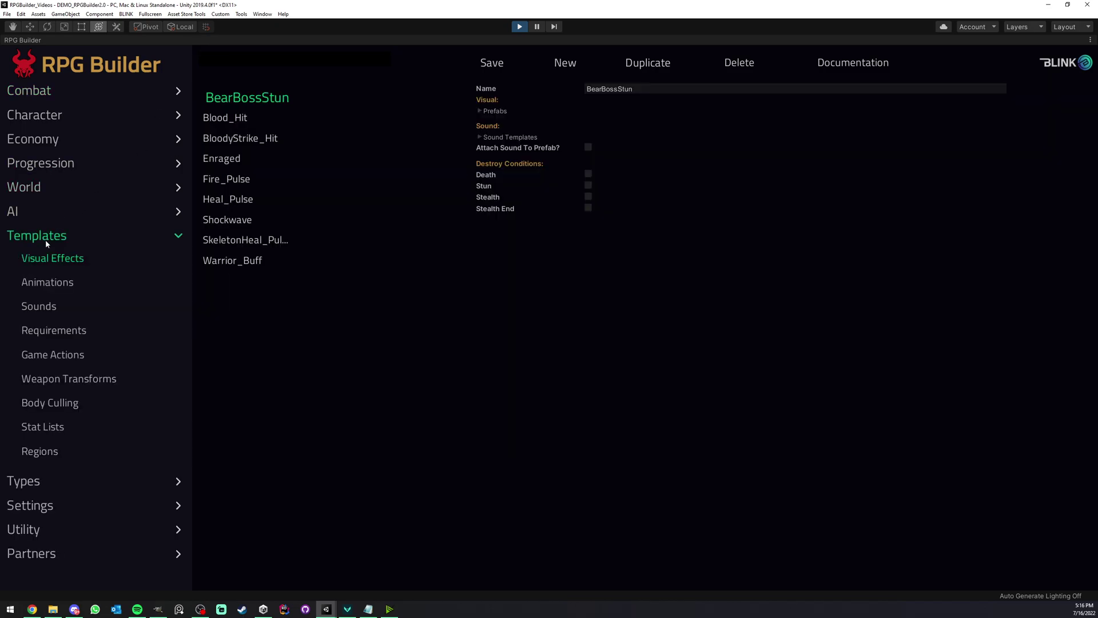
click(61, 404)
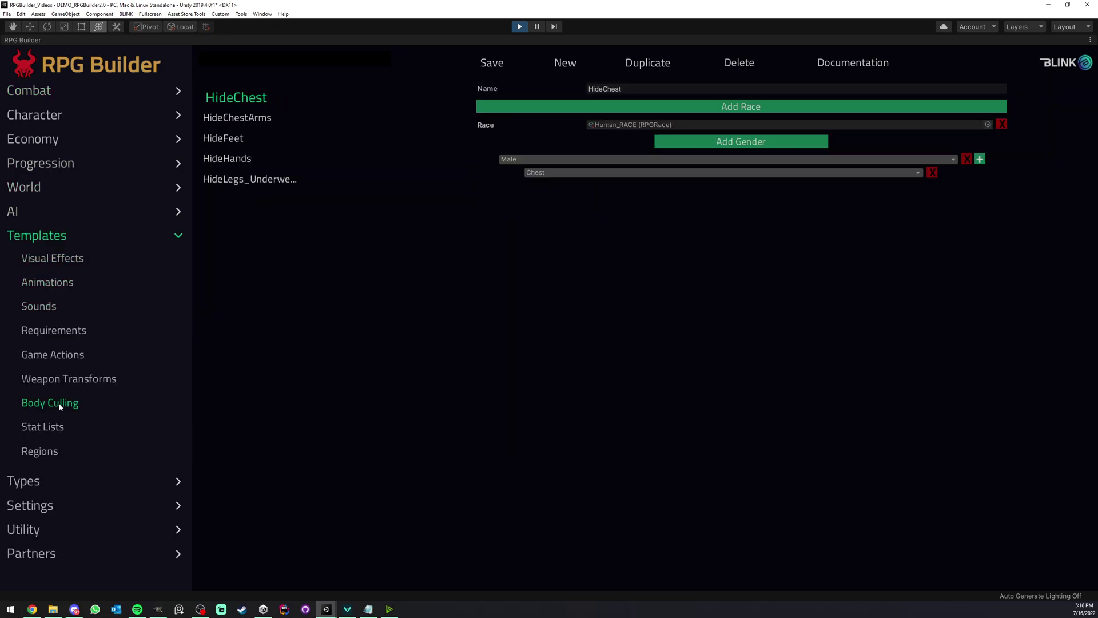
- Review the HideChest, HideChestArms, HideFeet, HideHands and leg templates, then start a new one
click(237, 121)
click(237, 139)
click(238, 159)
click(238, 179)
click(231, 118)
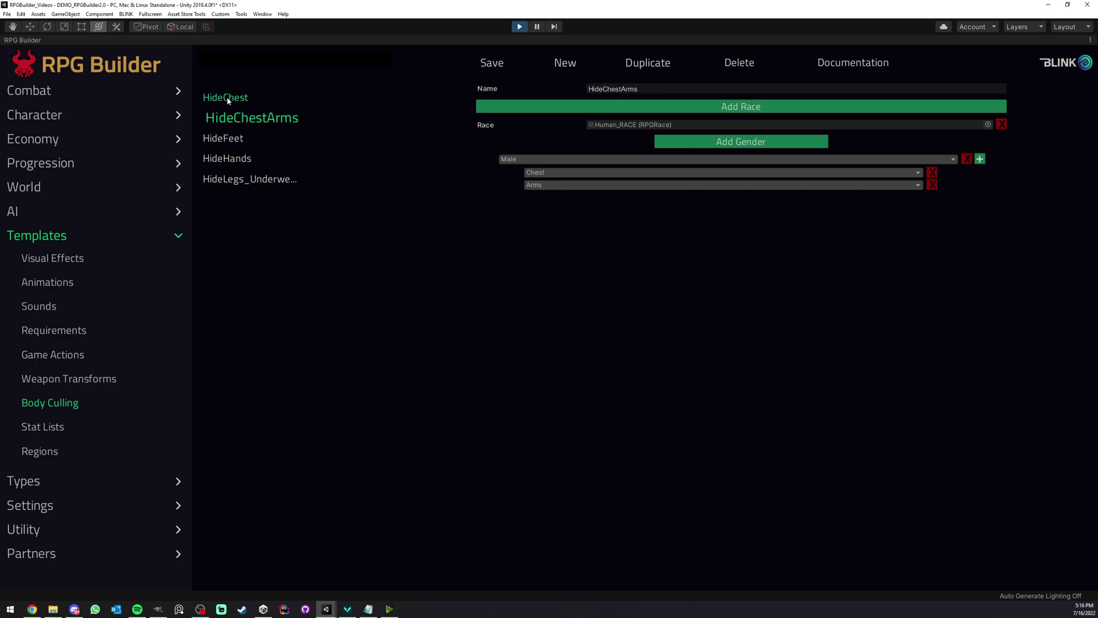
click(228, 99)
click(571, 64)
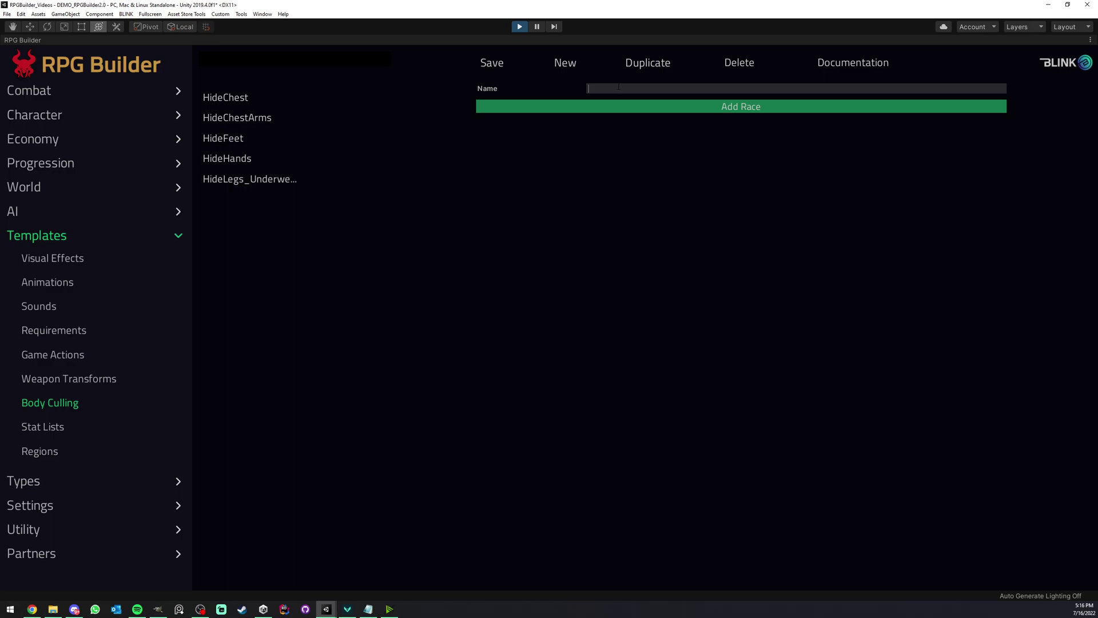
- Add the Human race with a Male gender entry to the template
click(586, 107)
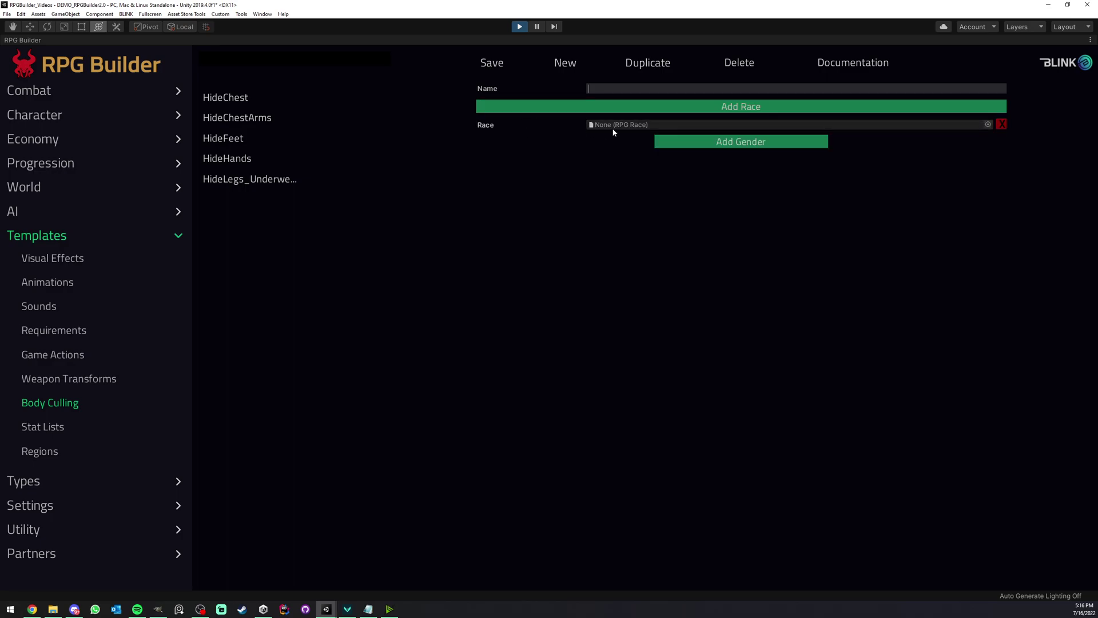
click(987, 124)
click(500, 253)
click(500, 254)
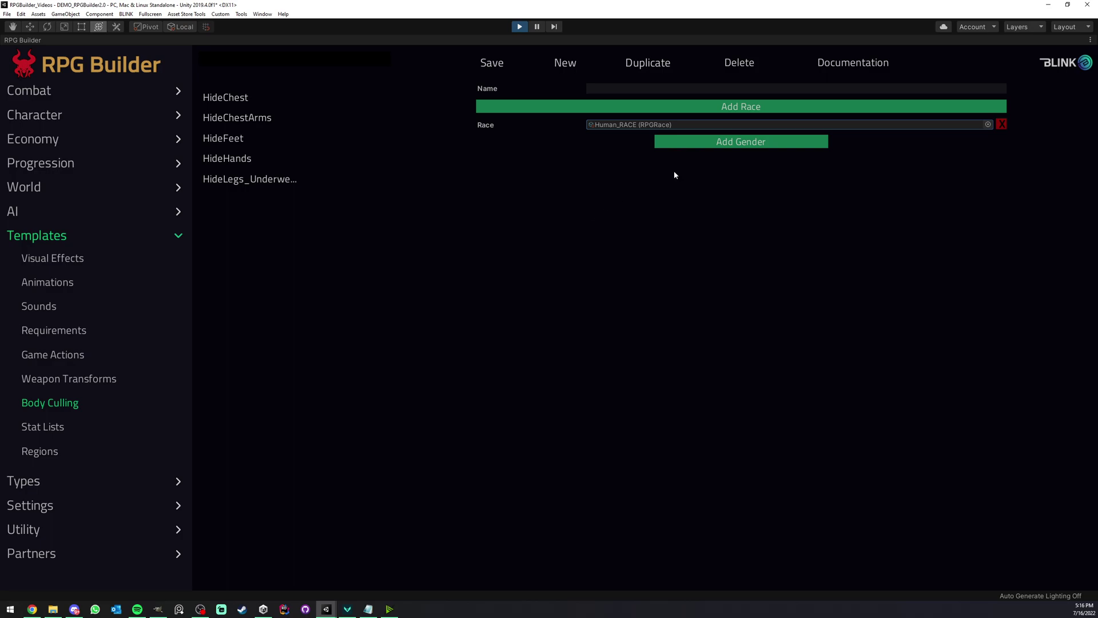
click(723, 141)
click(548, 165)
click(524, 179)
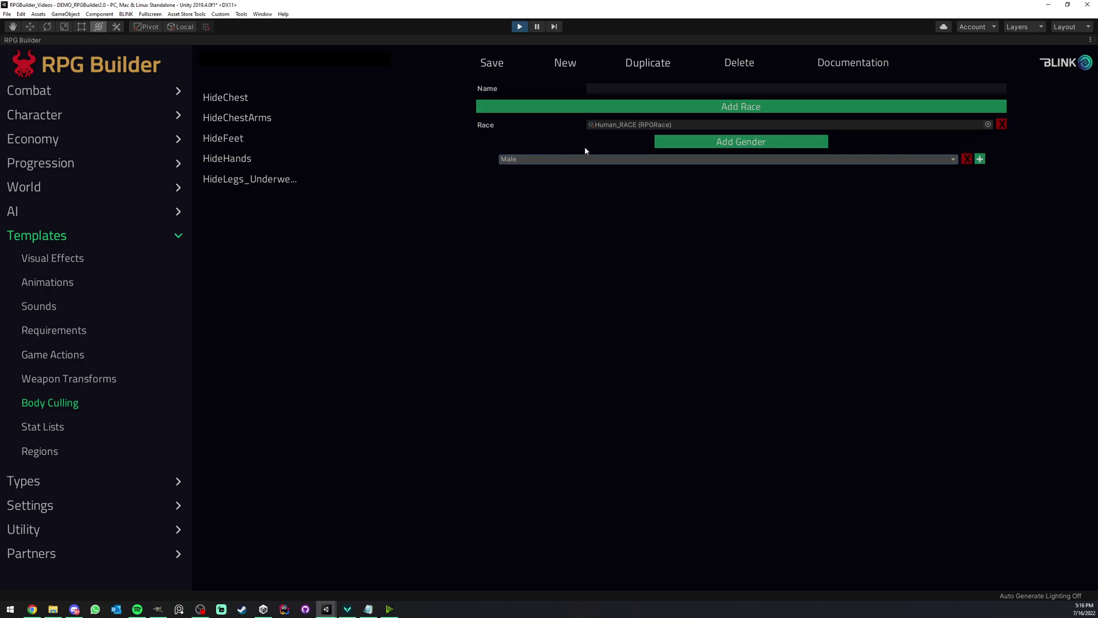
- Make the Male entry hide Hair and Beard
click(981, 160)
click(981, 160)
click(980, 160)
click(981, 160)
click(981, 160)
click(980, 160)
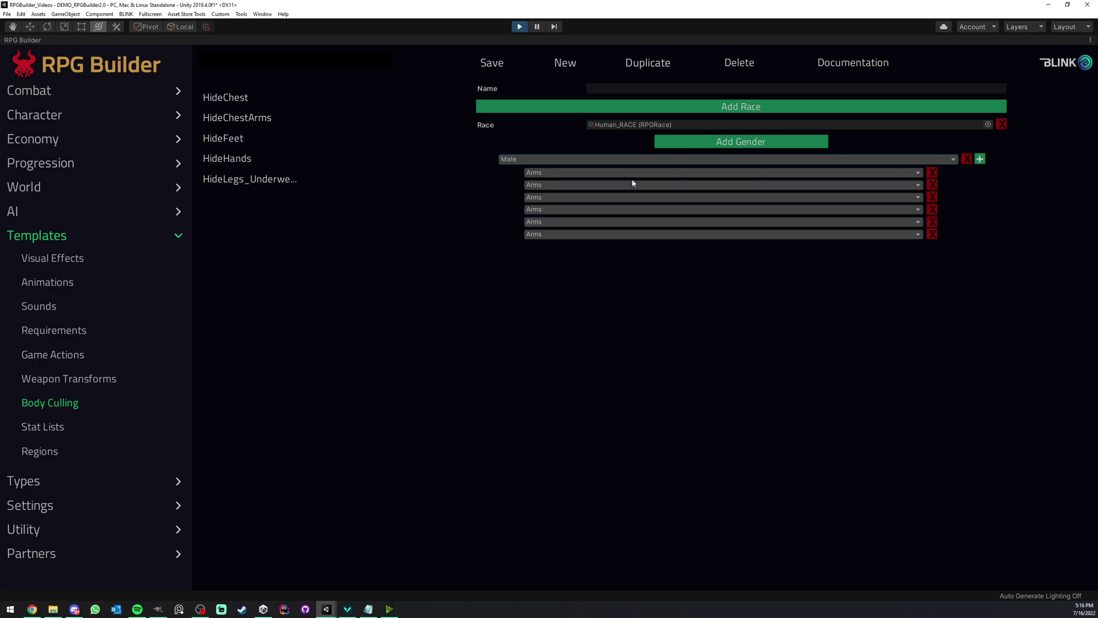
click(932, 196)
click(932, 190)
click(931, 188)
click(931, 188)
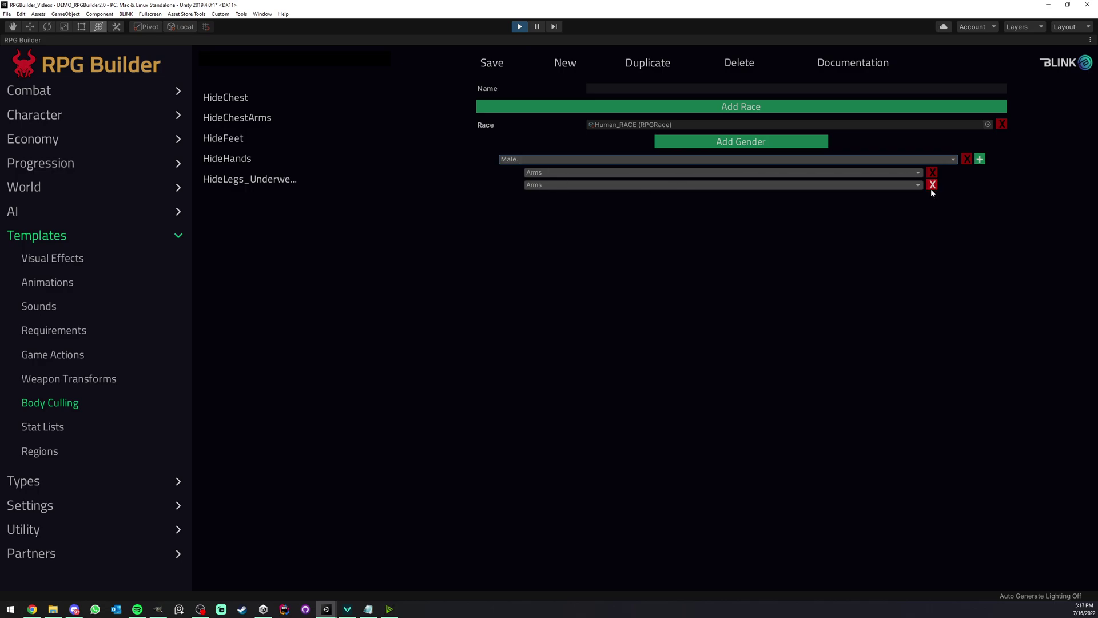
click(931, 186)
click(552, 173)
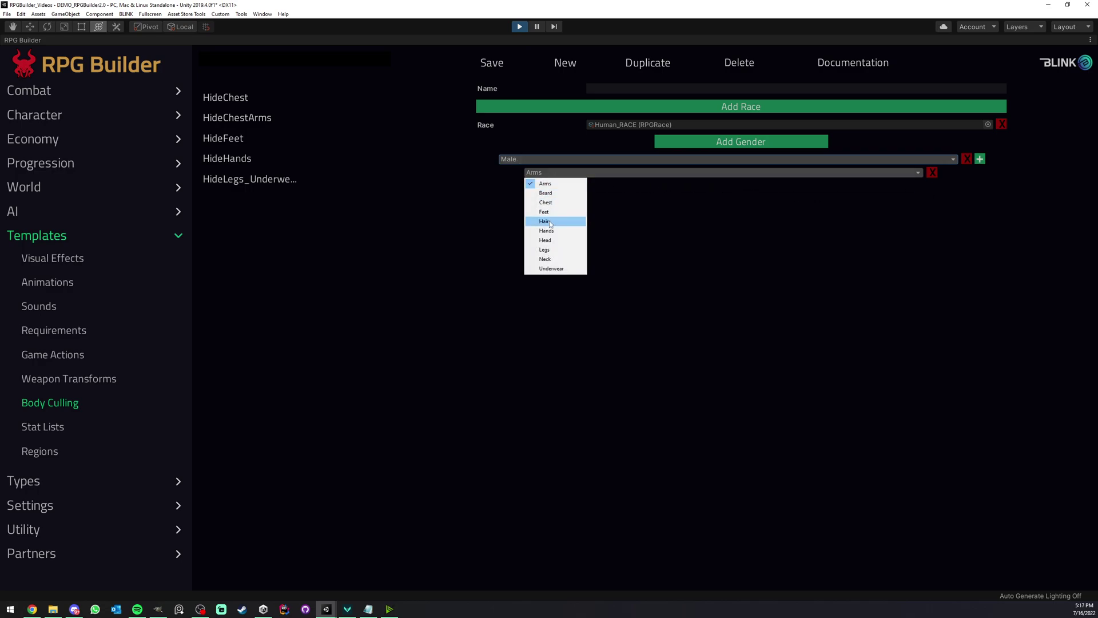
click(544, 222)
click(979, 159)
click(550, 185)
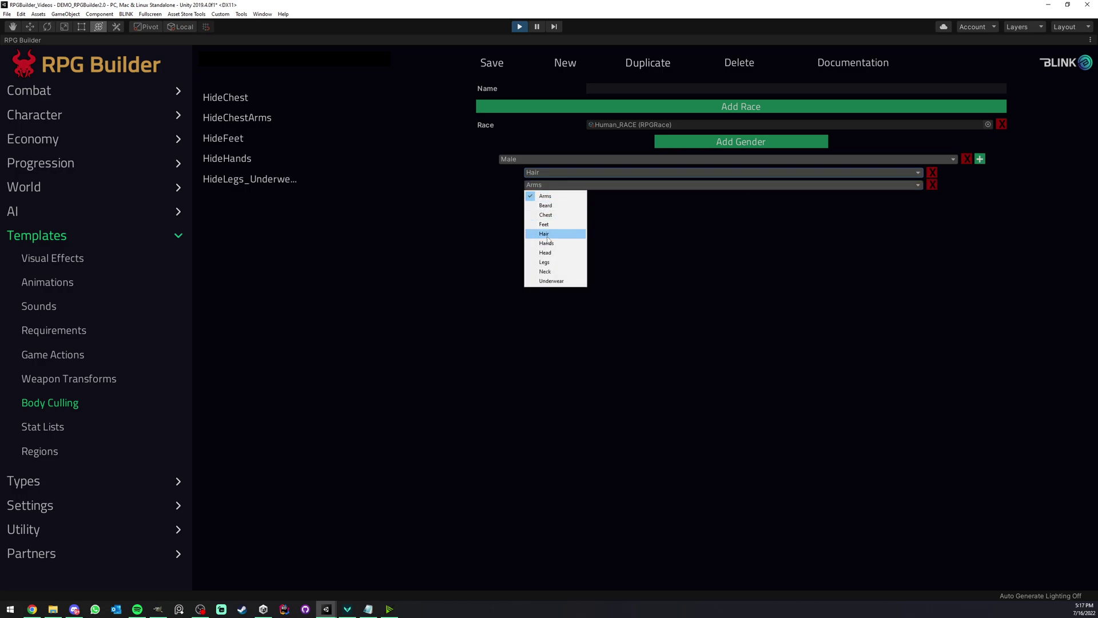
click(551, 205)
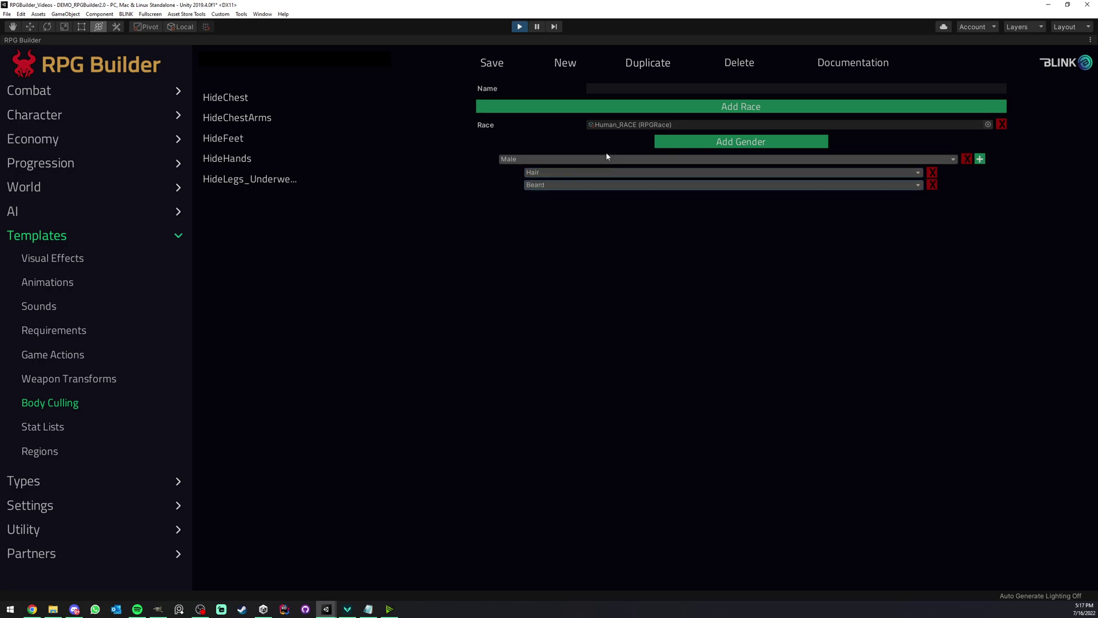
- Add a Female gender entry that hides Hair
click(666, 143)
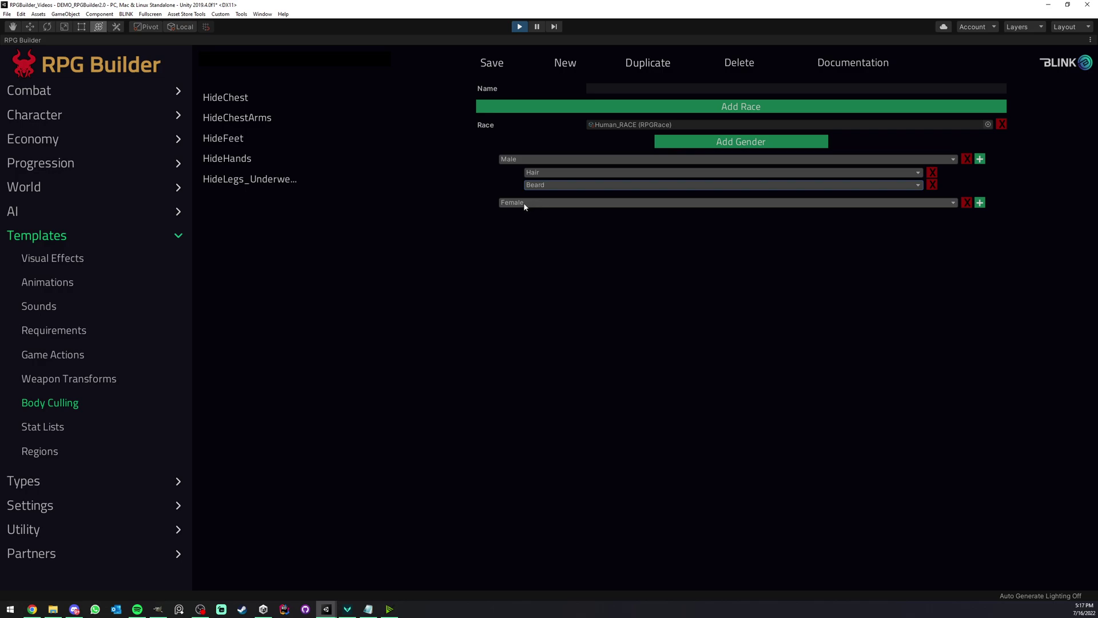
click(979, 202)
click(582, 216)
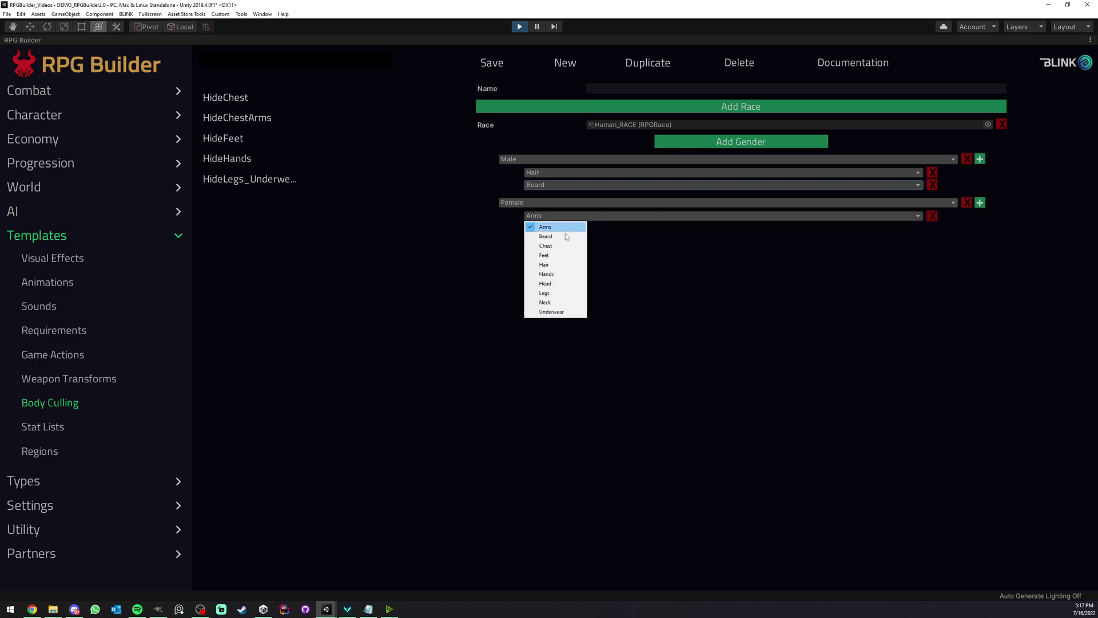
click(550, 265)
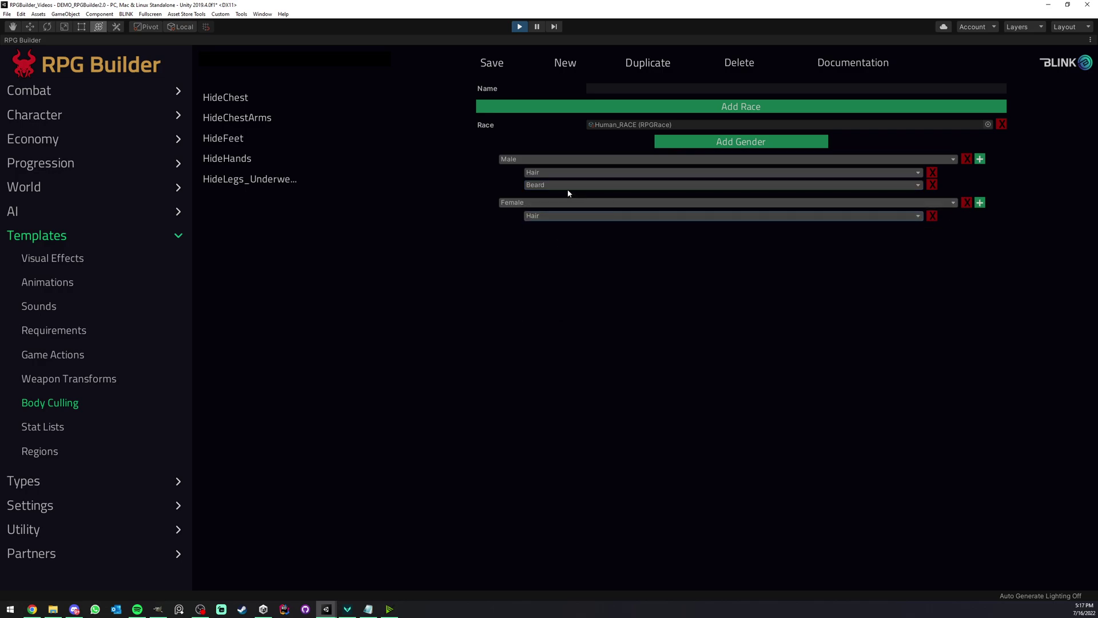
- Remove the extra empty race entry, name the template HideHairBeard, and save it
click(701, 108)
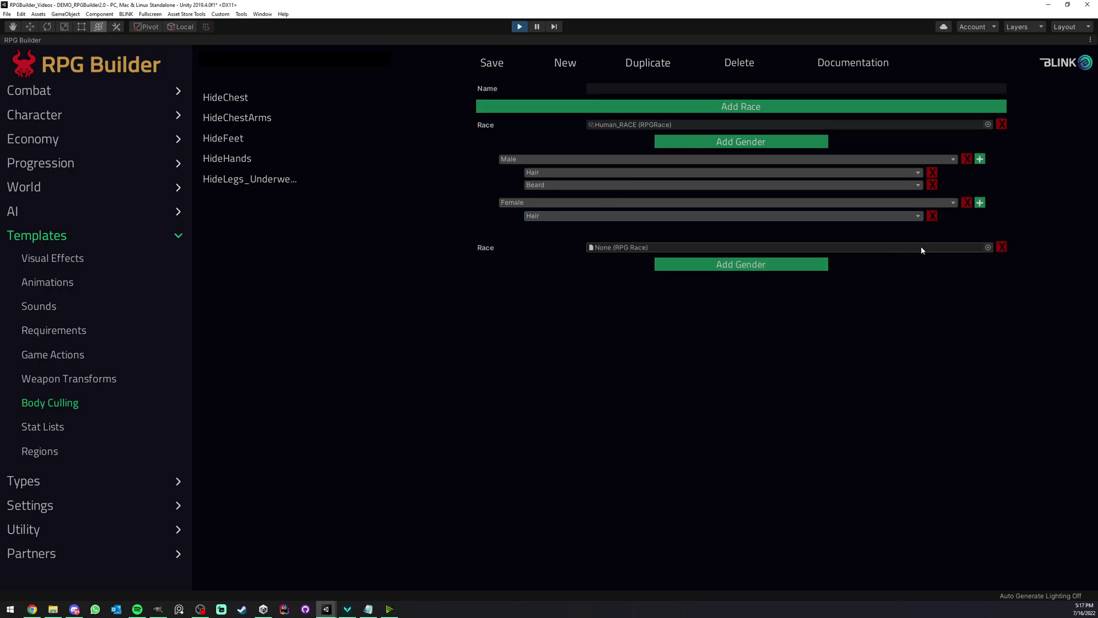
click(987, 248)
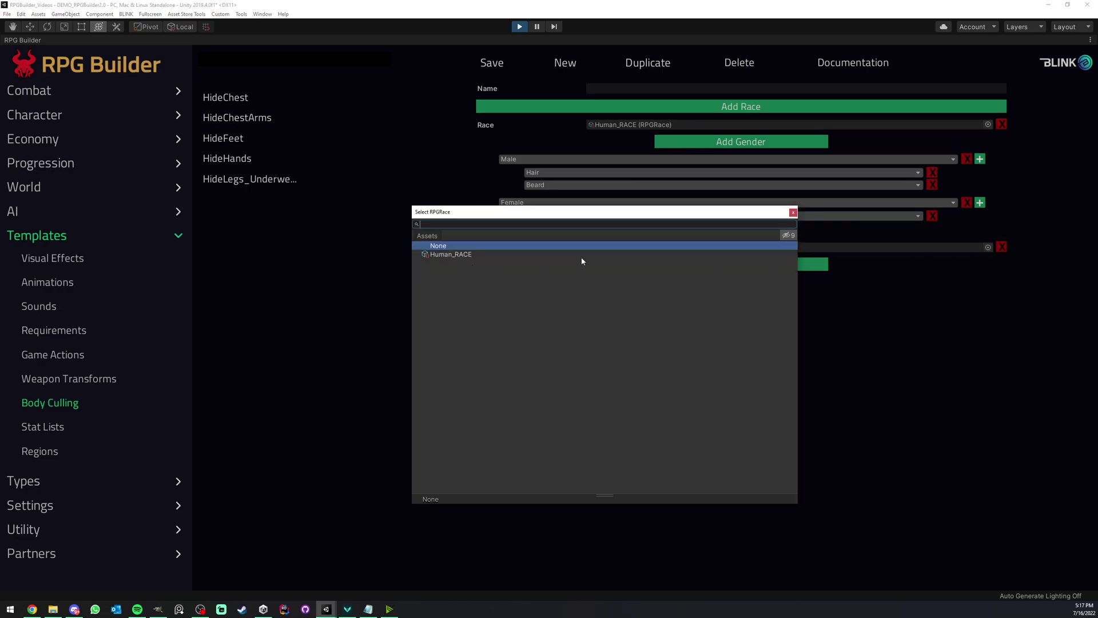
click(793, 213)
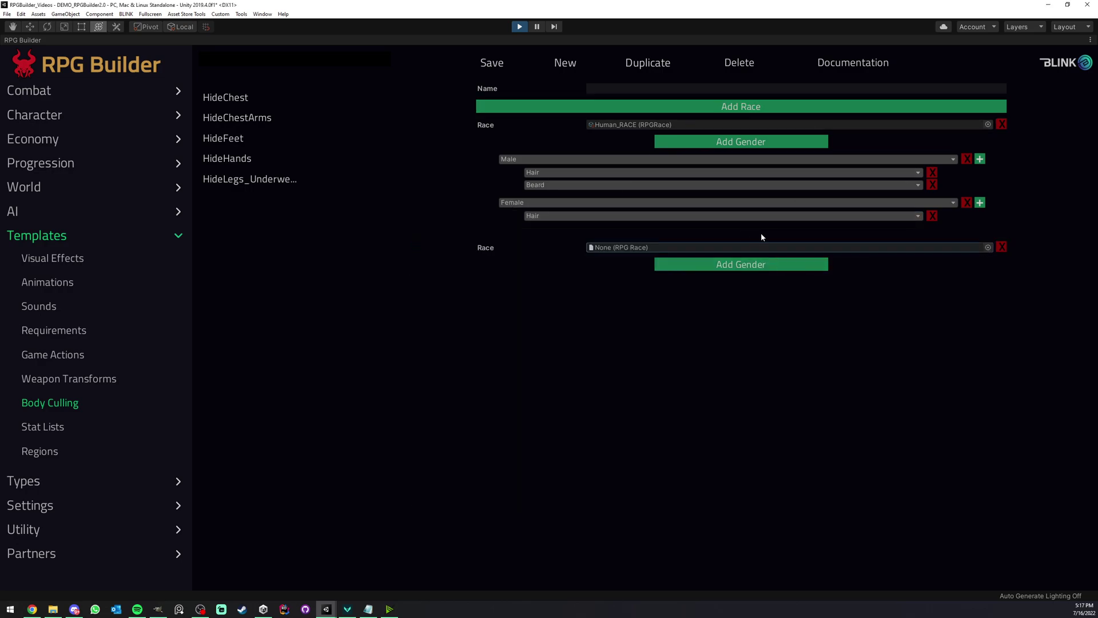
click(1001, 246)
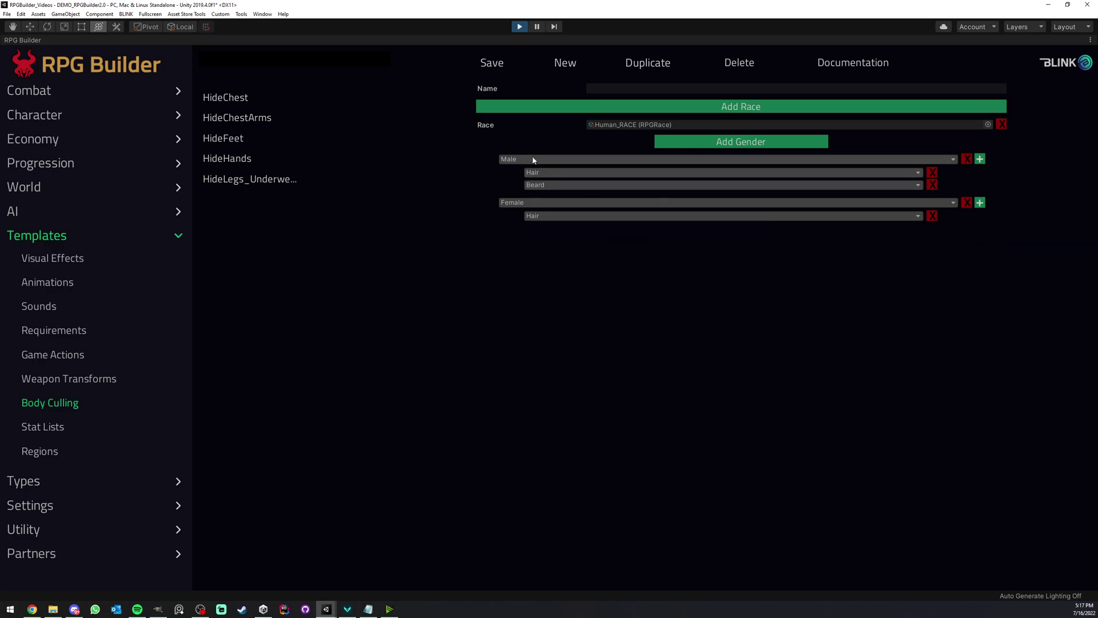
click(618, 90)
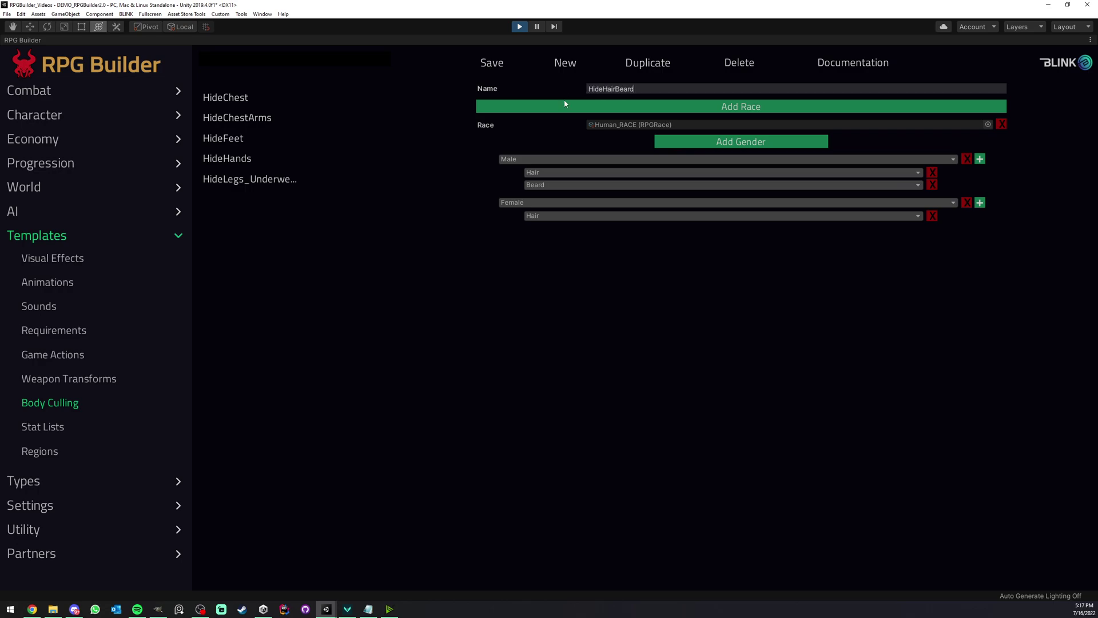
click(493, 61)
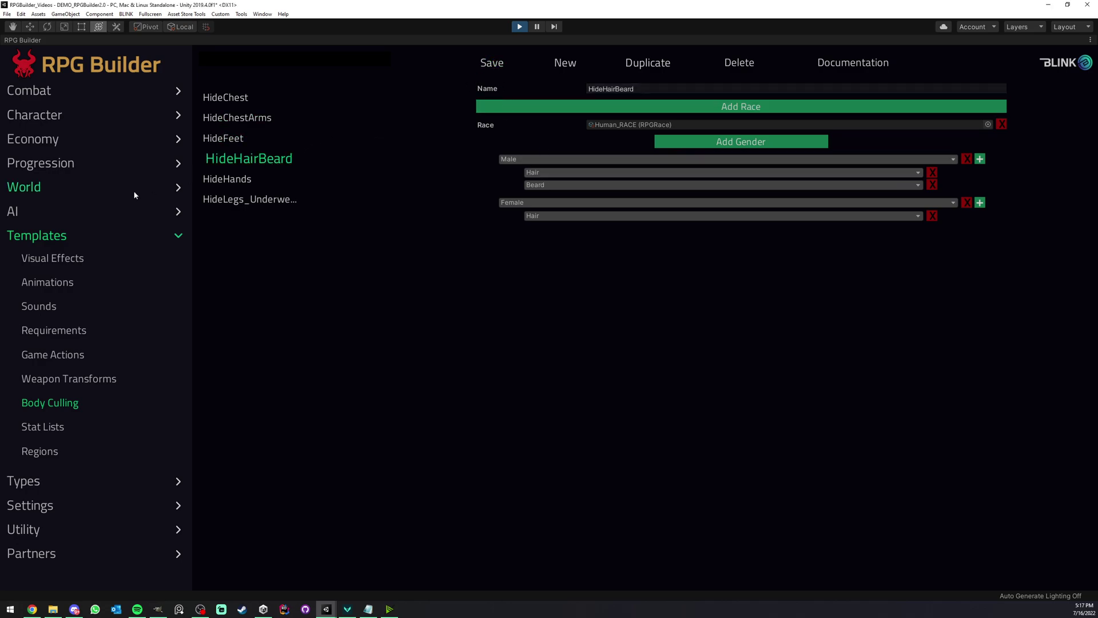
click(542, 185)
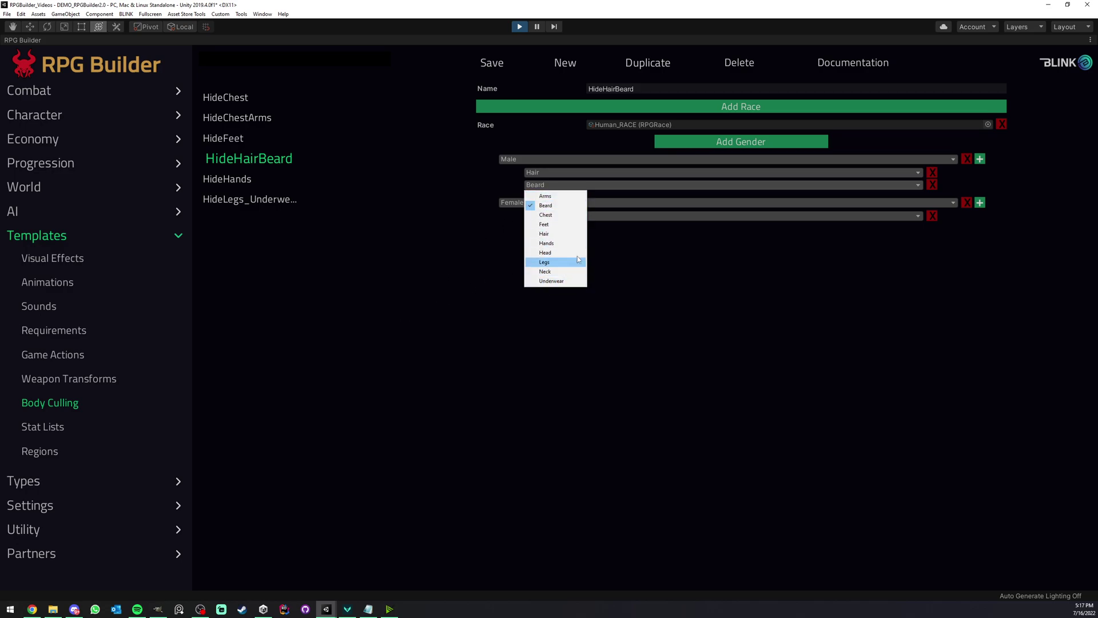
click(351, 322)
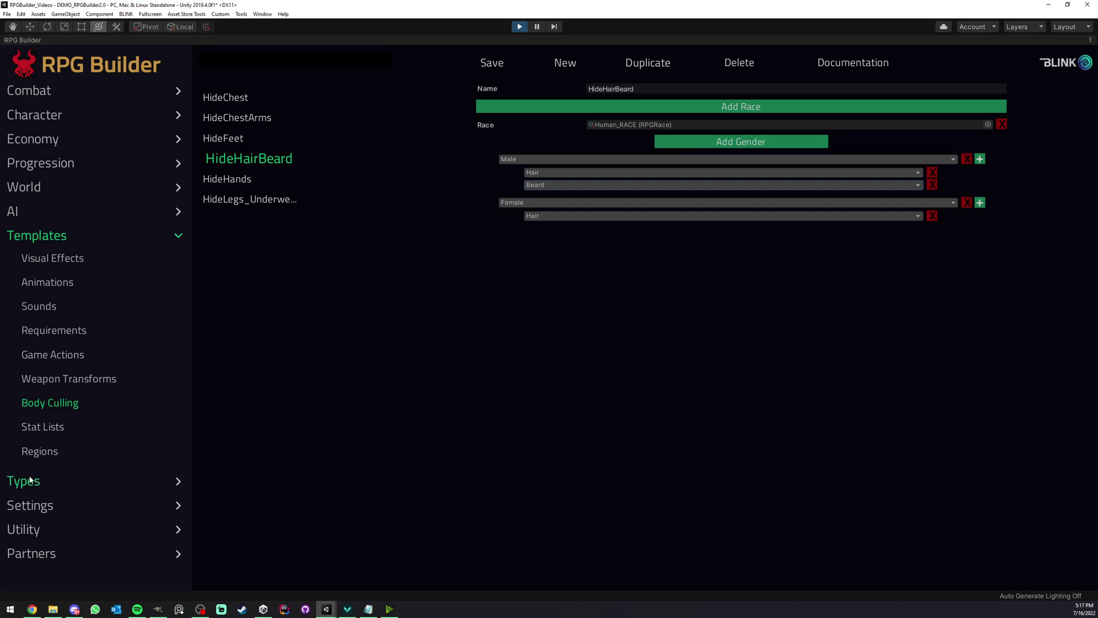
- Create and save a new Moustache body part under Types > Body Parts
click(30, 479)
click(54, 430)
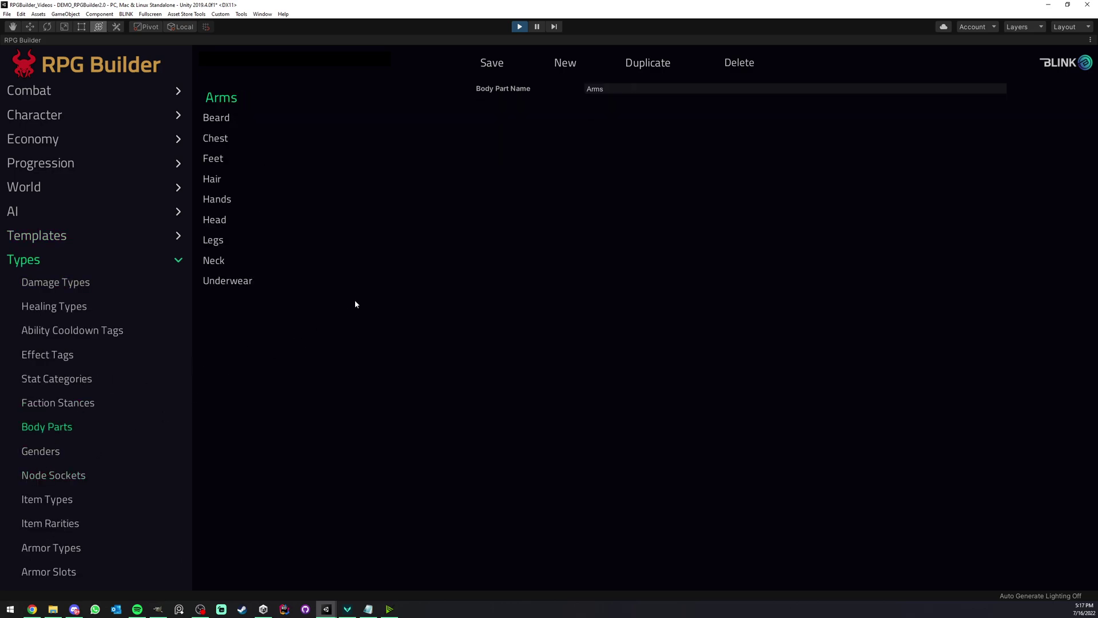
click(565, 67)
click(613, 85)
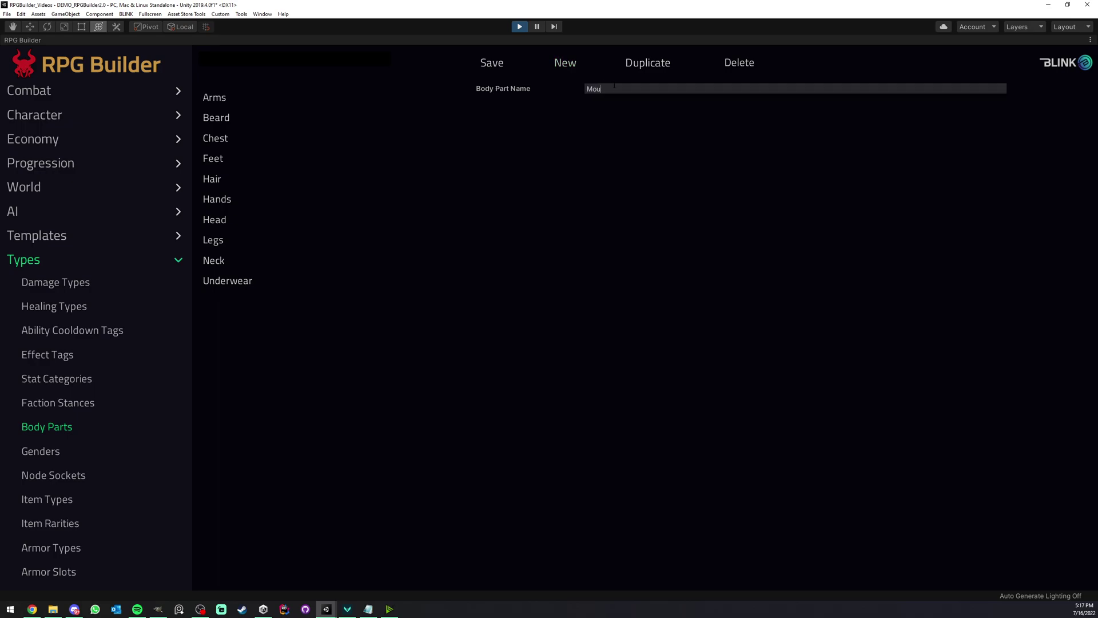
click(492, 63)
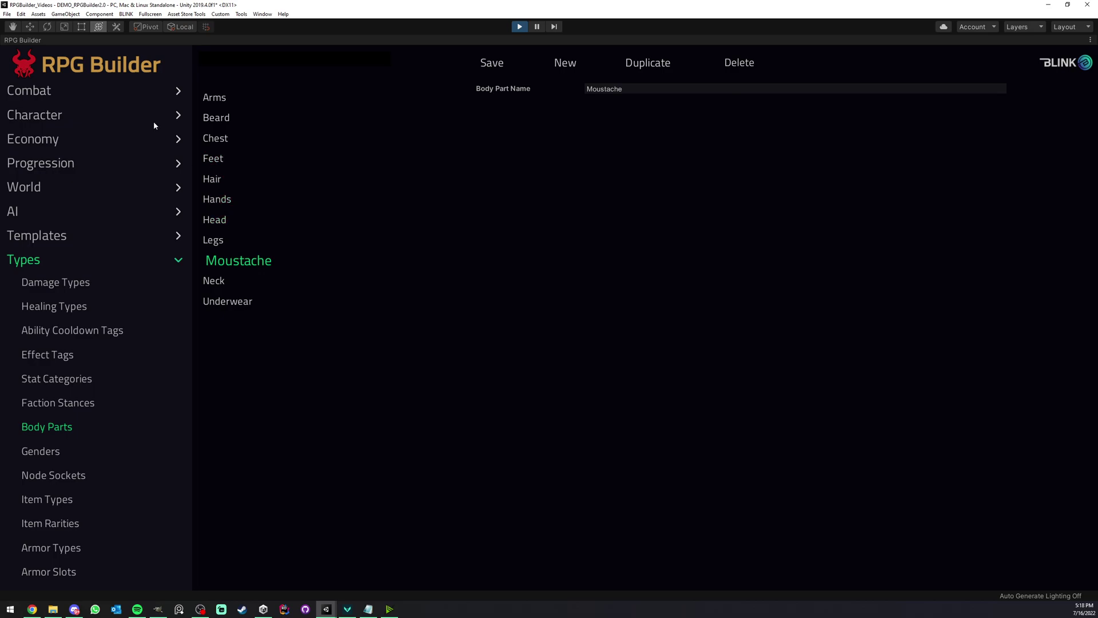
- Confirm Moustache appears in HideHairBeard's body-part options, remove the extra row, then open Economy Items
click(53, 234)
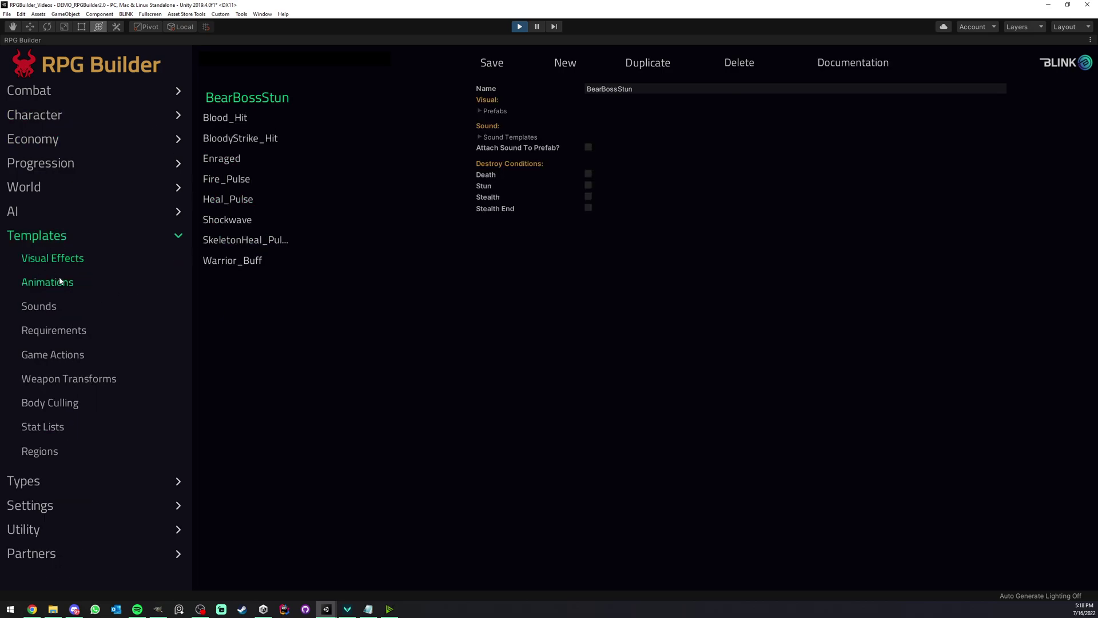
click(55, 403)
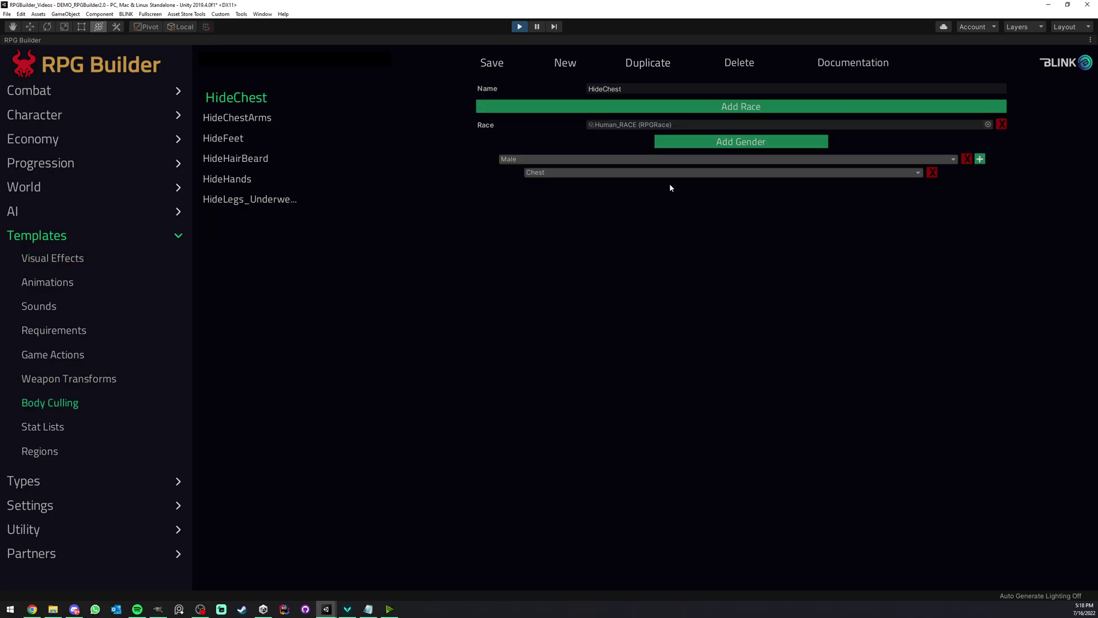
click(244, 159)
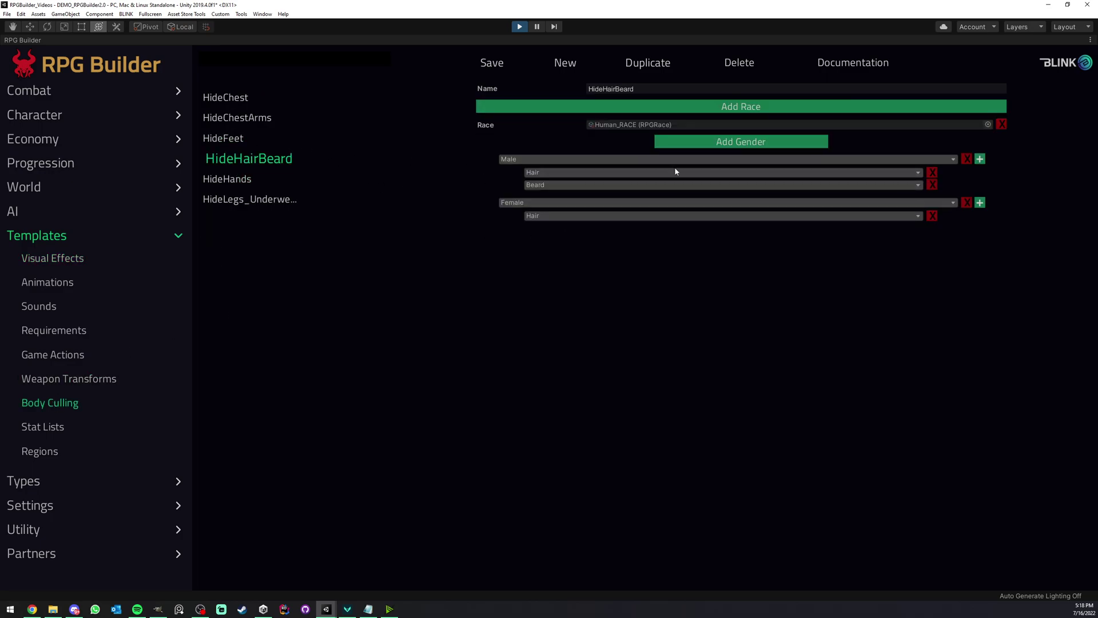
click(980, 159)
click(629, 198)
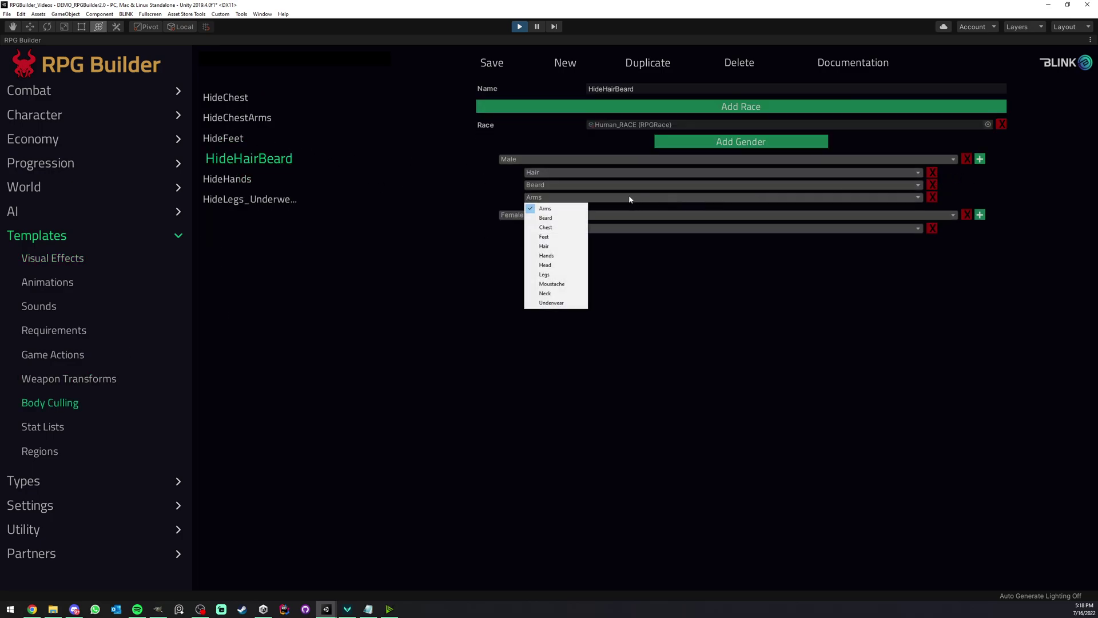
click(564, 280)
click(932, 197)
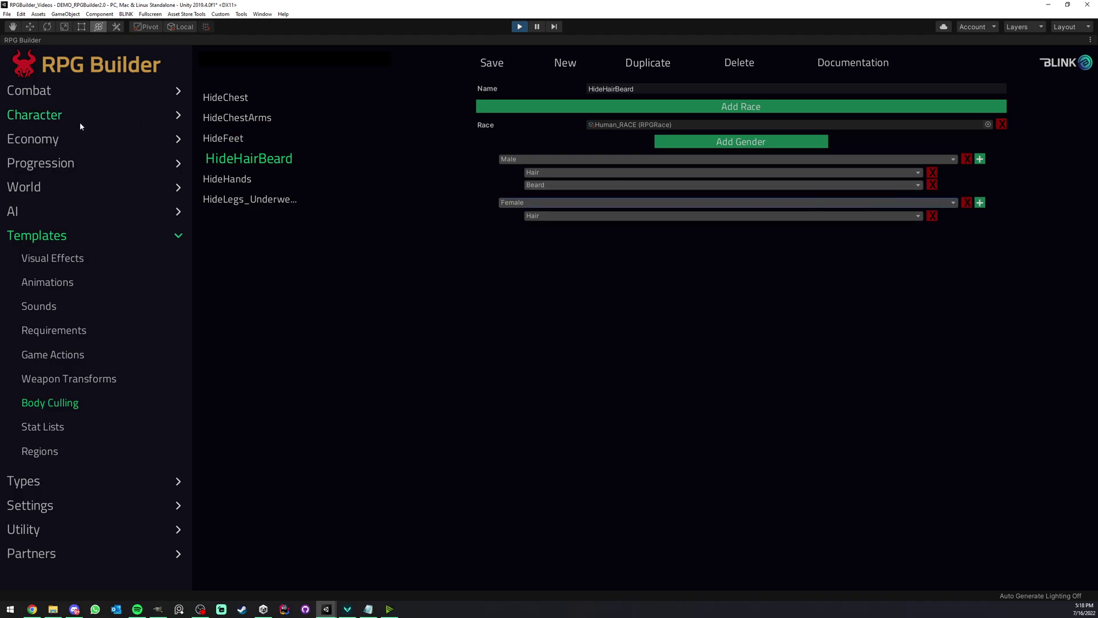
click(44, 139)
- Select Dragon Hunter Helmet in Items and set its Body Culling to HideHairBeard_BODY_CULLING
scroll(262, 184, down, 5)
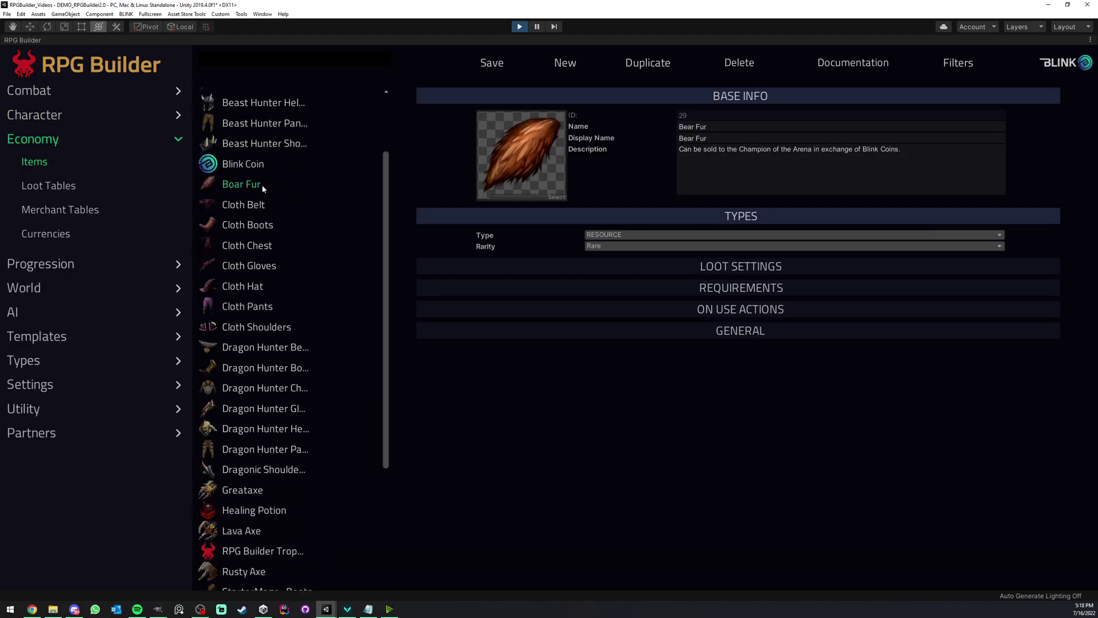
click(260, 364)
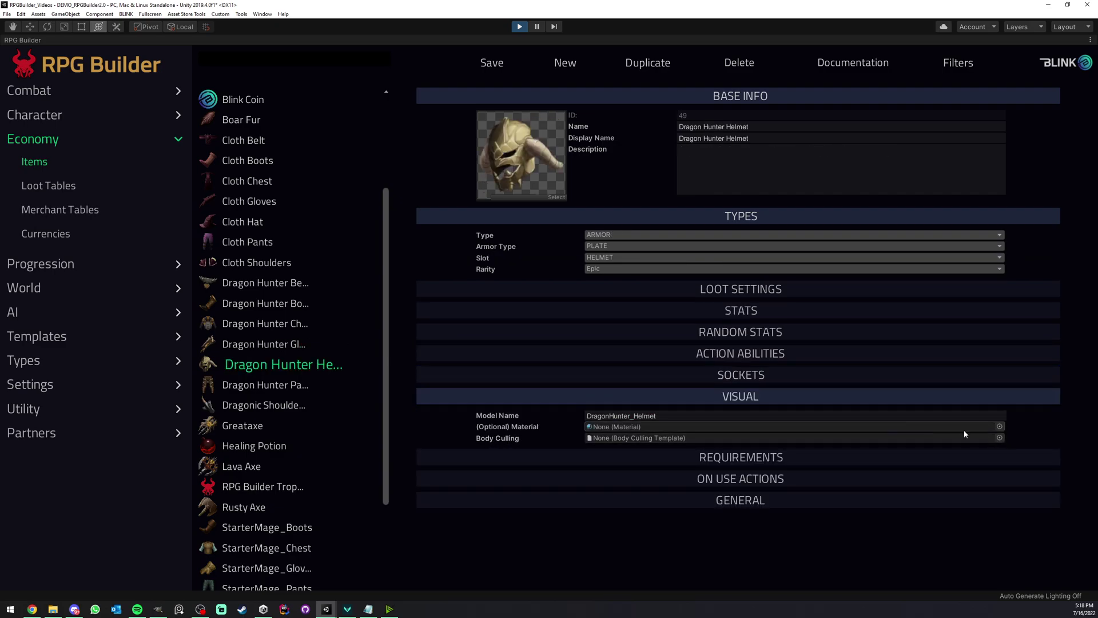
click(999, 438)
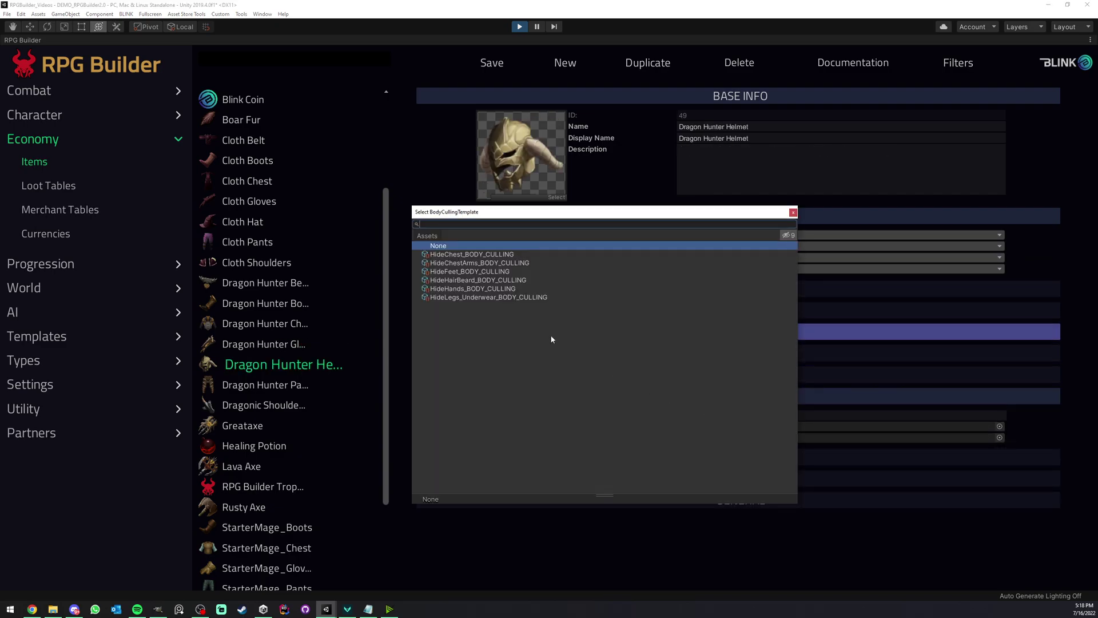
double_click(451, 280)
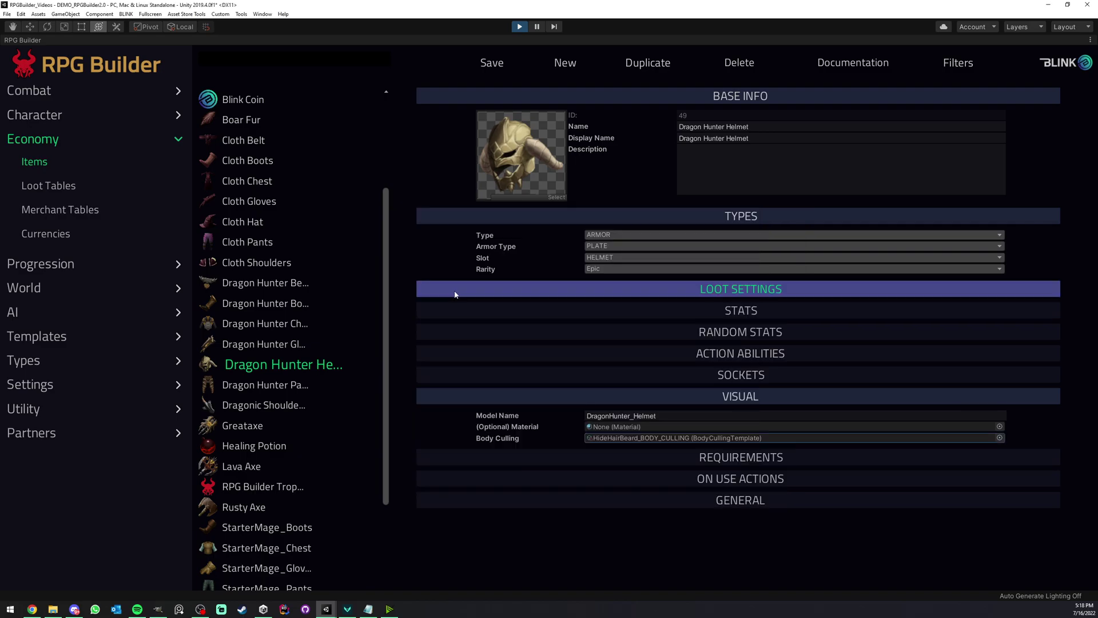
- Show the game full-size and equip the Dragon Hunter Helmet to check hair hiding
right_click(77, 41)
click(80, 45)
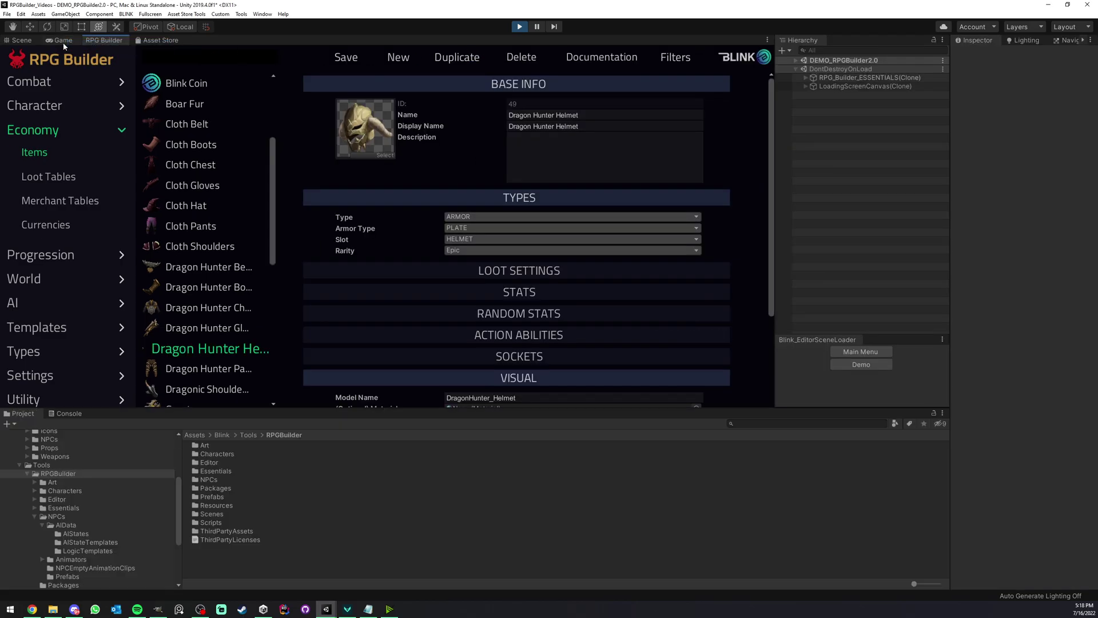
right_click(75, 41)
click(83, 46)
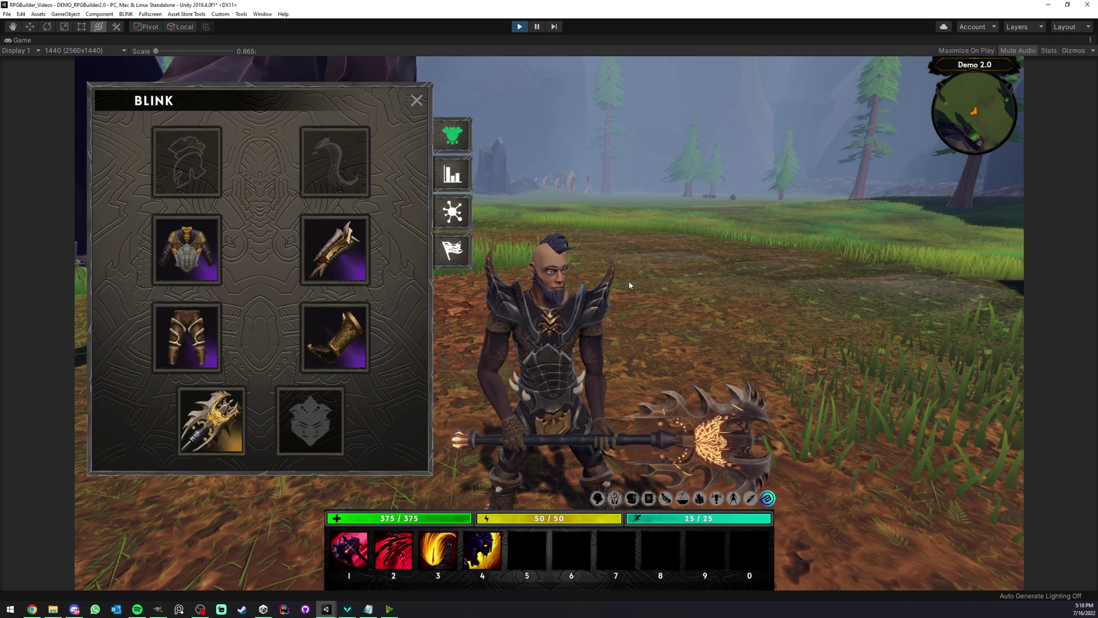
key(i)
right_click(981, 184)
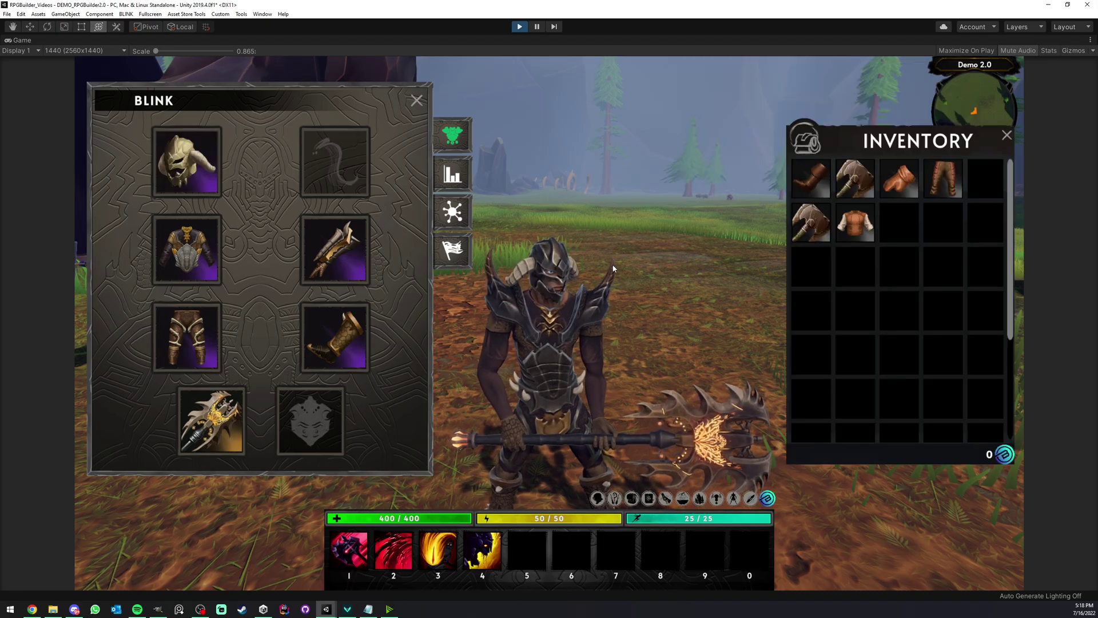
right_drag(613, 268, 549, 326)
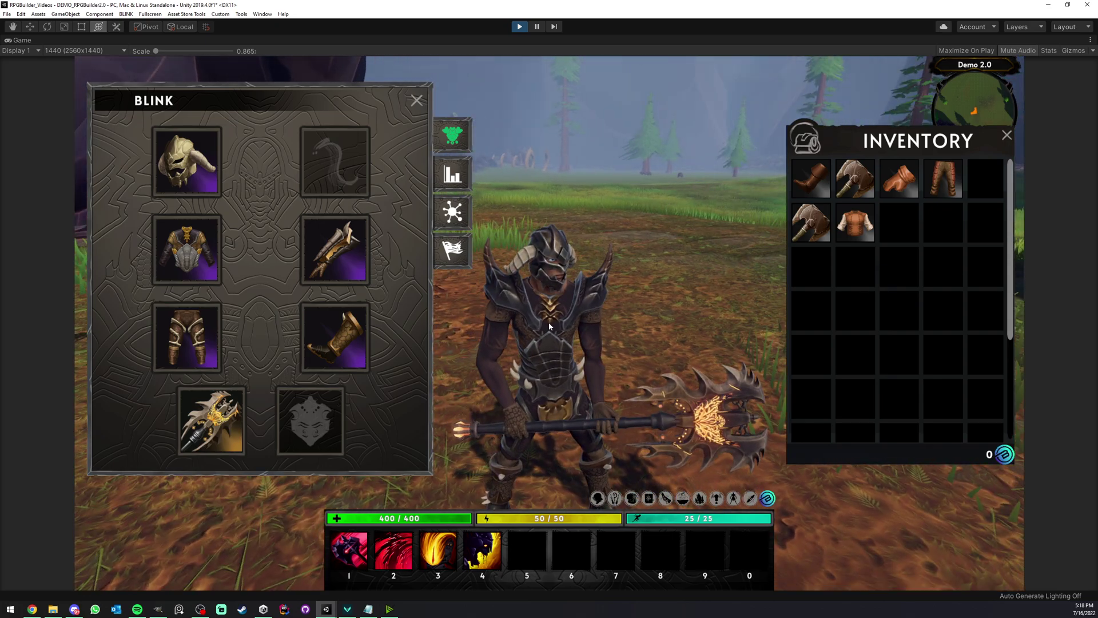
- Take the Dragon Hunter Helmet off, on and off again to compare hair and beard
right_click(202, 169)
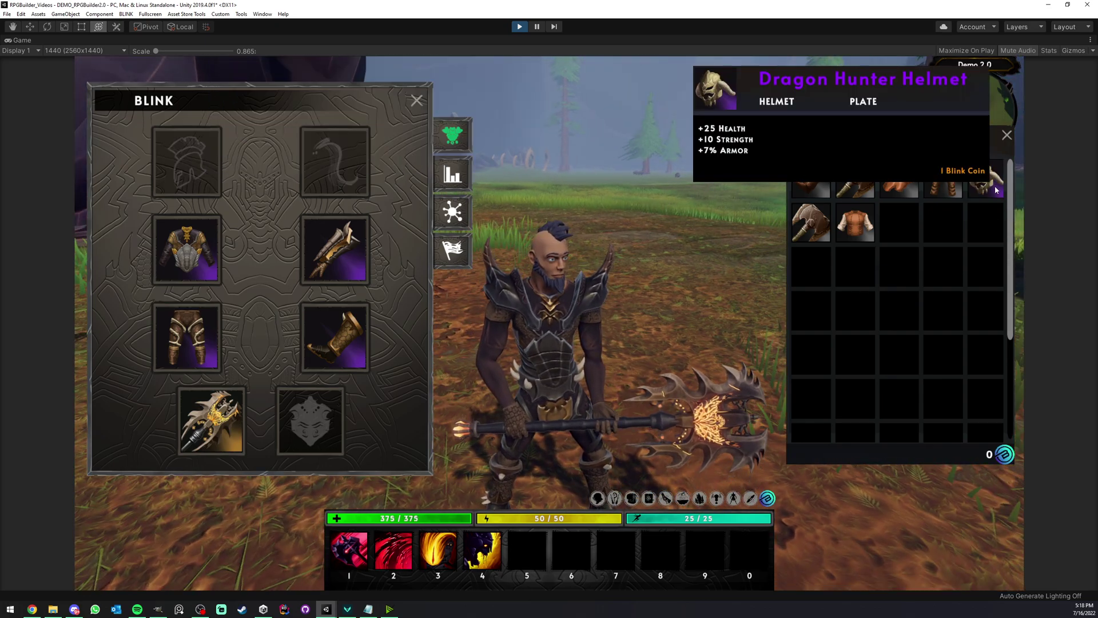
right_click(995, 191)
right_click(188, 163)
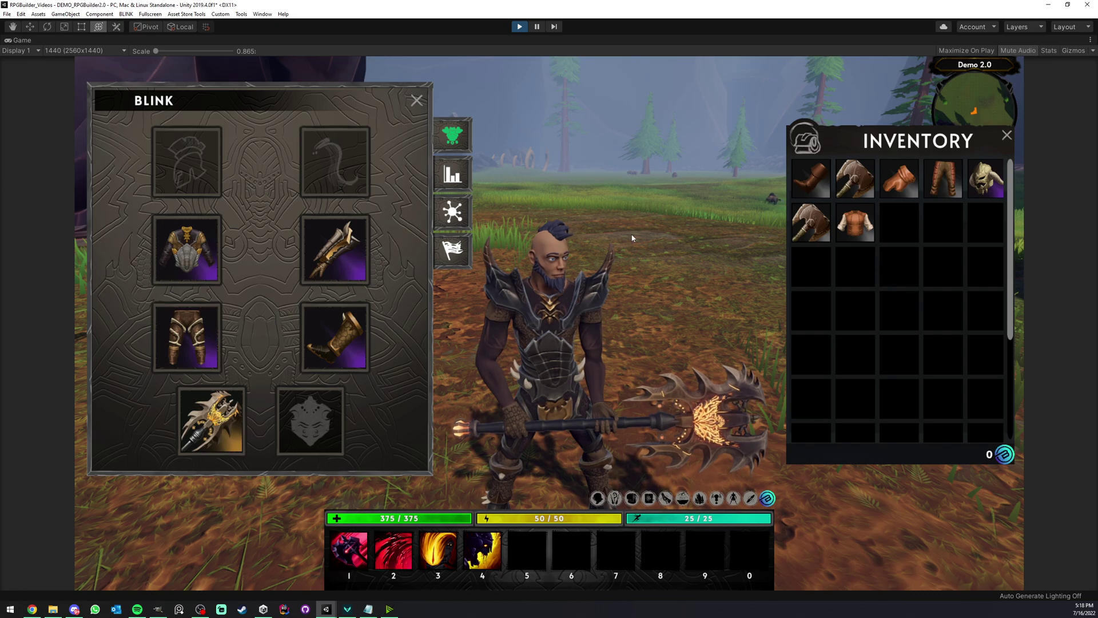
click(416, 101)
- Spawn a Beast Hunter Helmet, equip it, and orbit the camera to view it
click(665, 498)
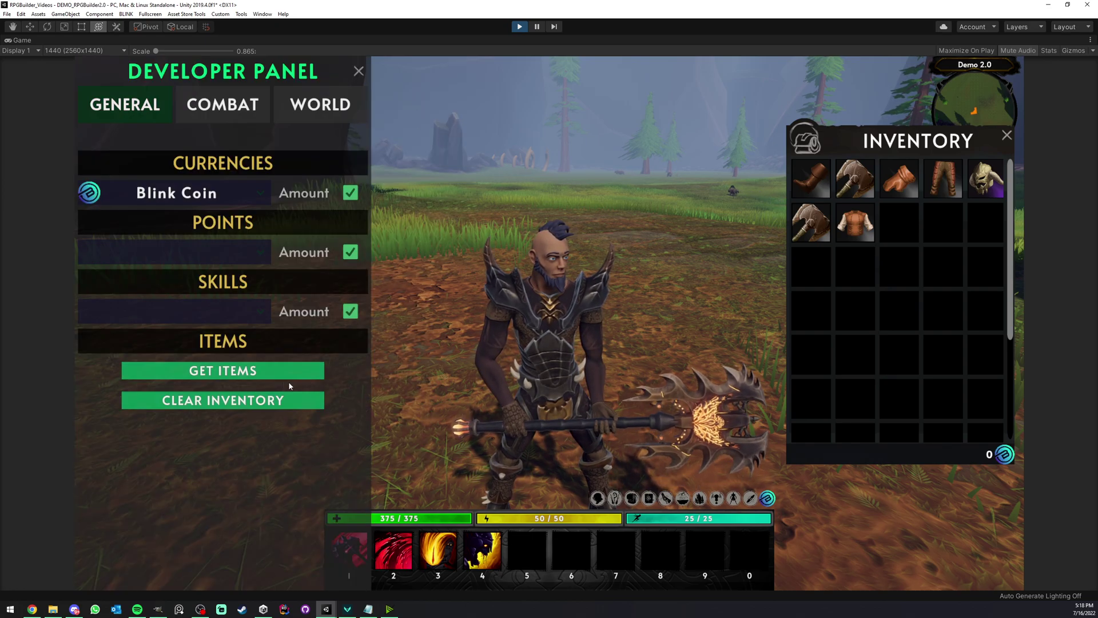
click(289, 373)
click(555, 103)
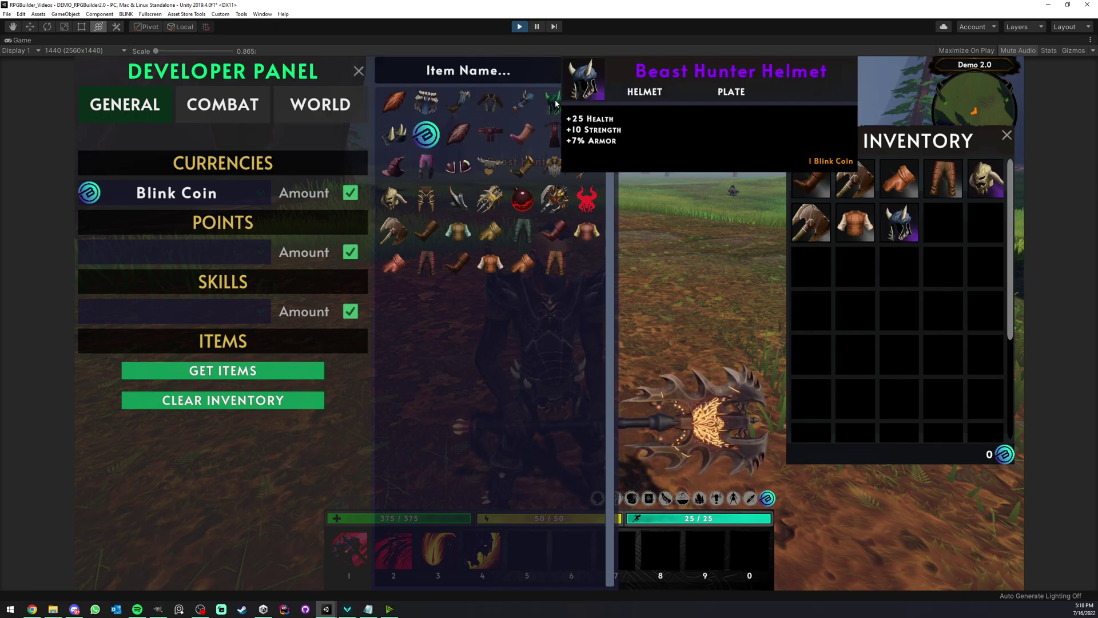
click(358, 71)
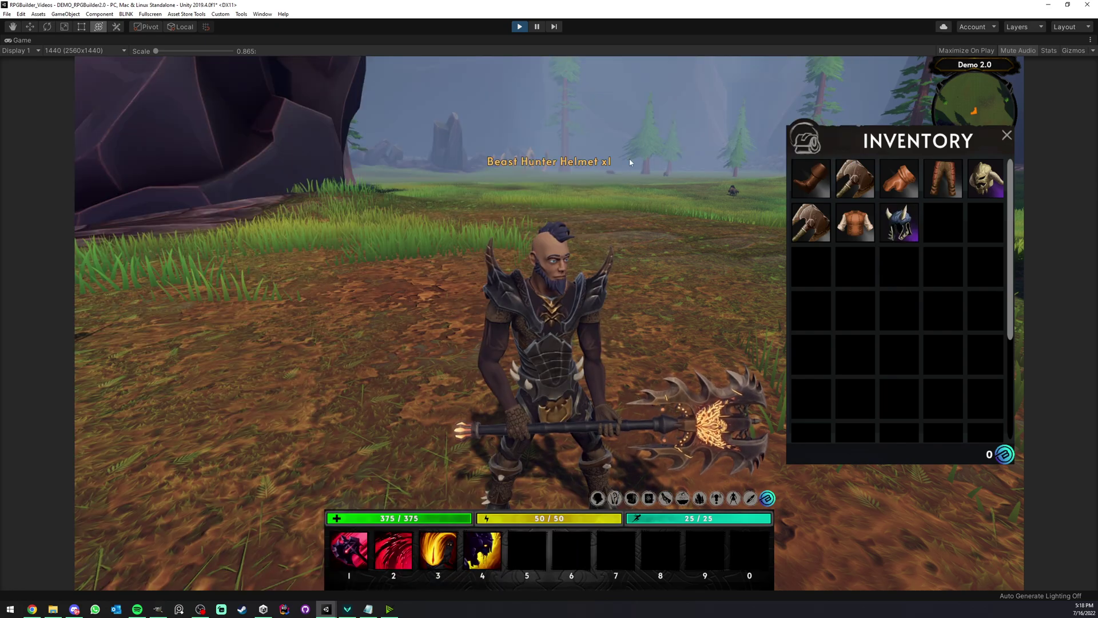
right_click(898, 222)
right_drag(609, 253, 550, 322)
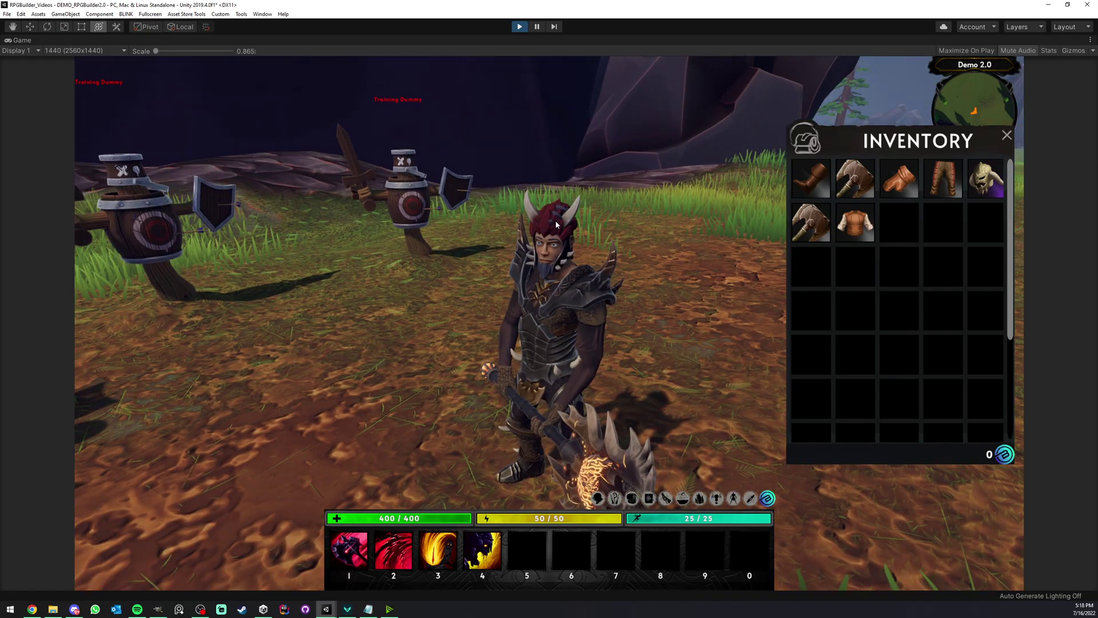
right_drag(542, 251, 596, 252)
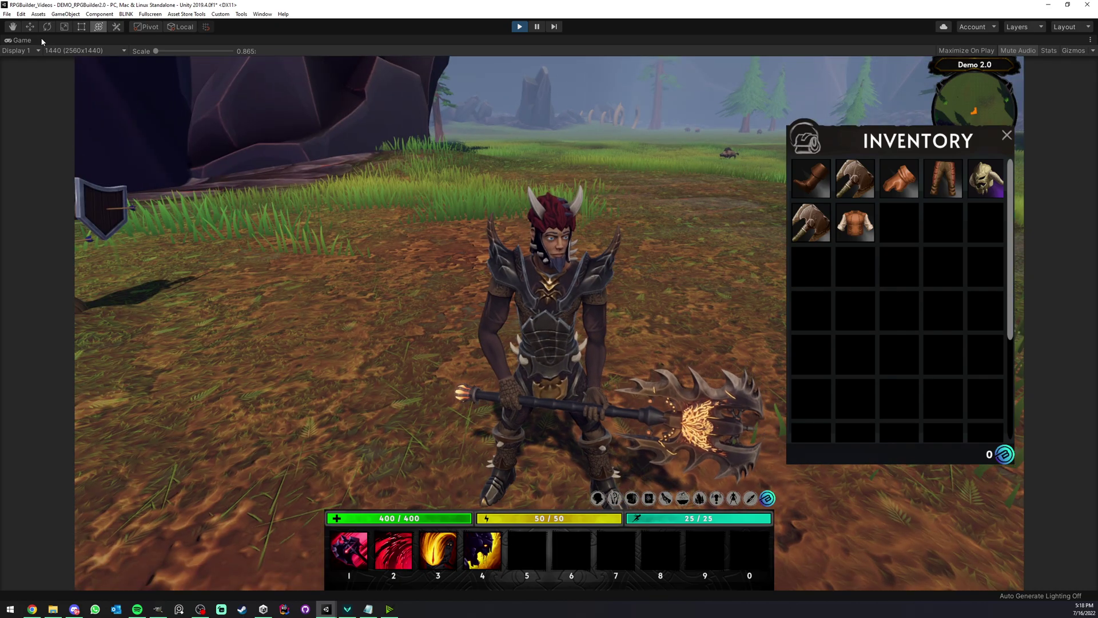
- Restore the editor layout and unequip the helmet back into the inventory
right_click(40, 39)
click(86, 43)
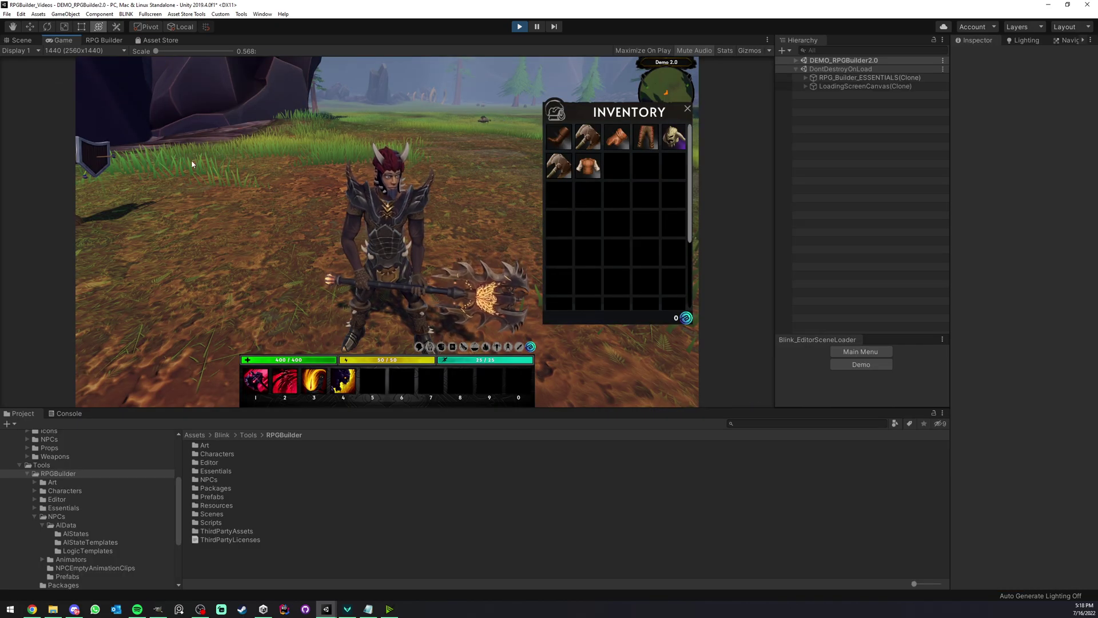
key(c)
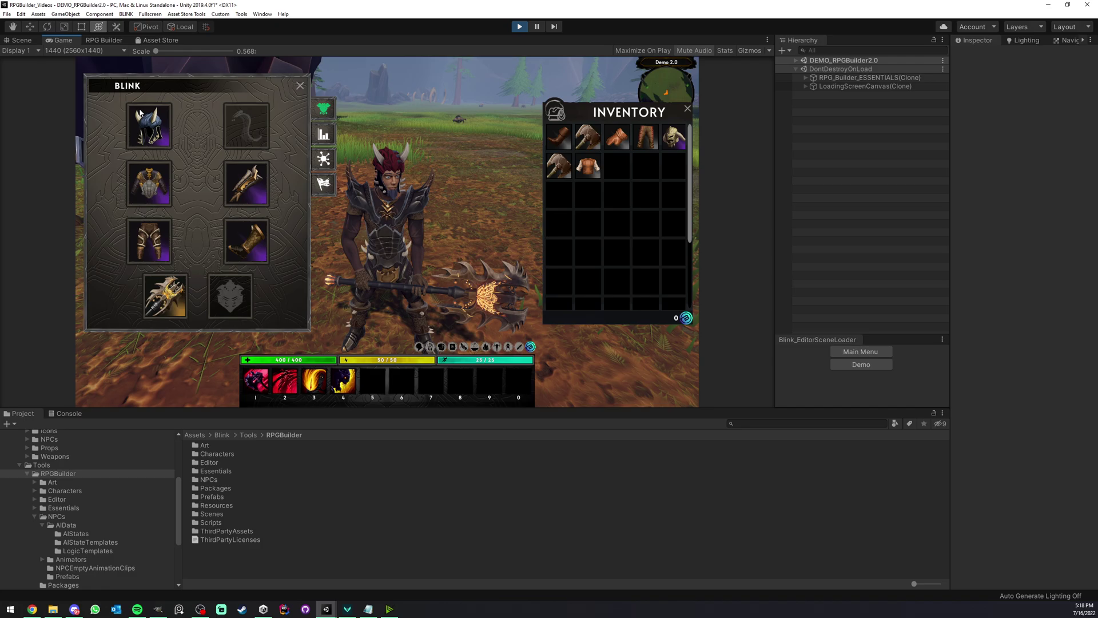
right_click(150, 126)
- Duplicate HideHairBeard, drop the male Beard entry, rename it HideHair, and save
click(104, 40)
click(40, 226)
scroll(50, 227, down, 2)
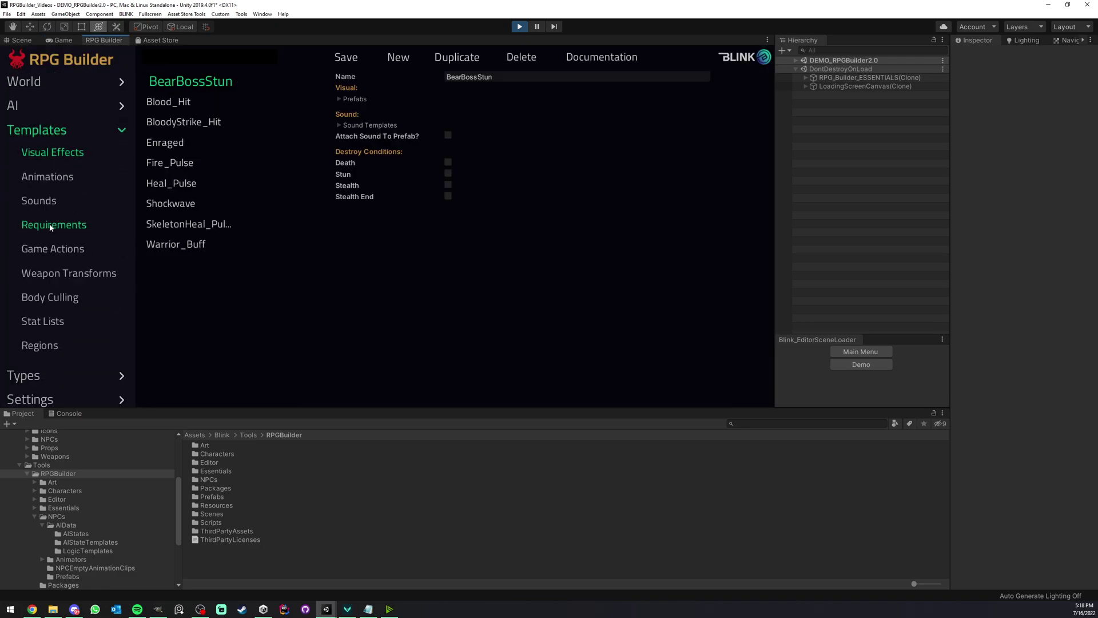
click(50, 296)
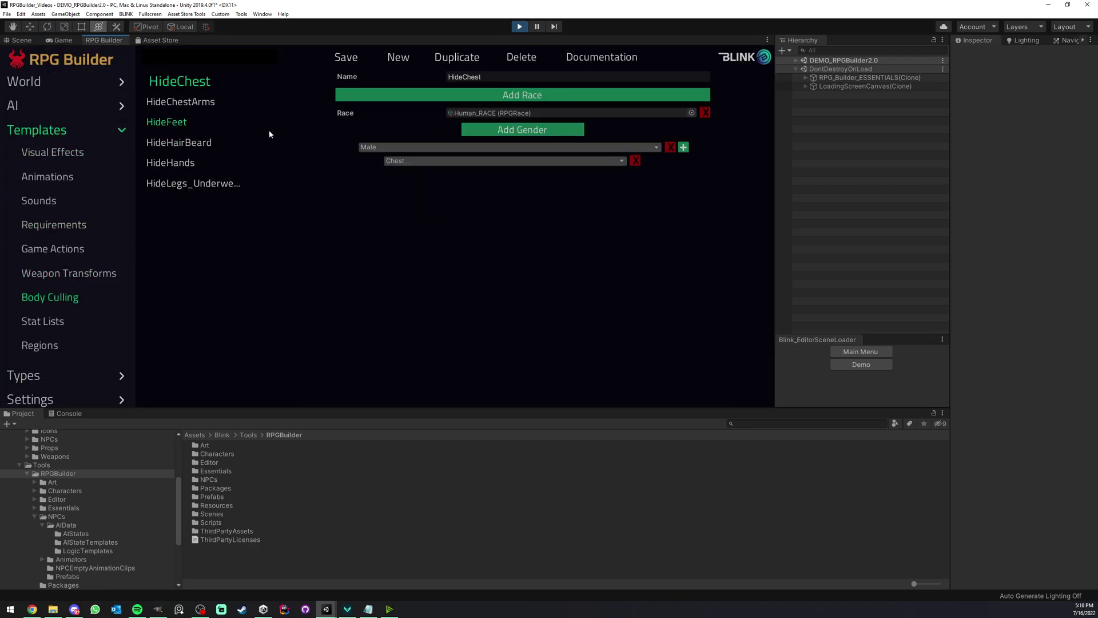
click(181, 142)
click(457, 56)
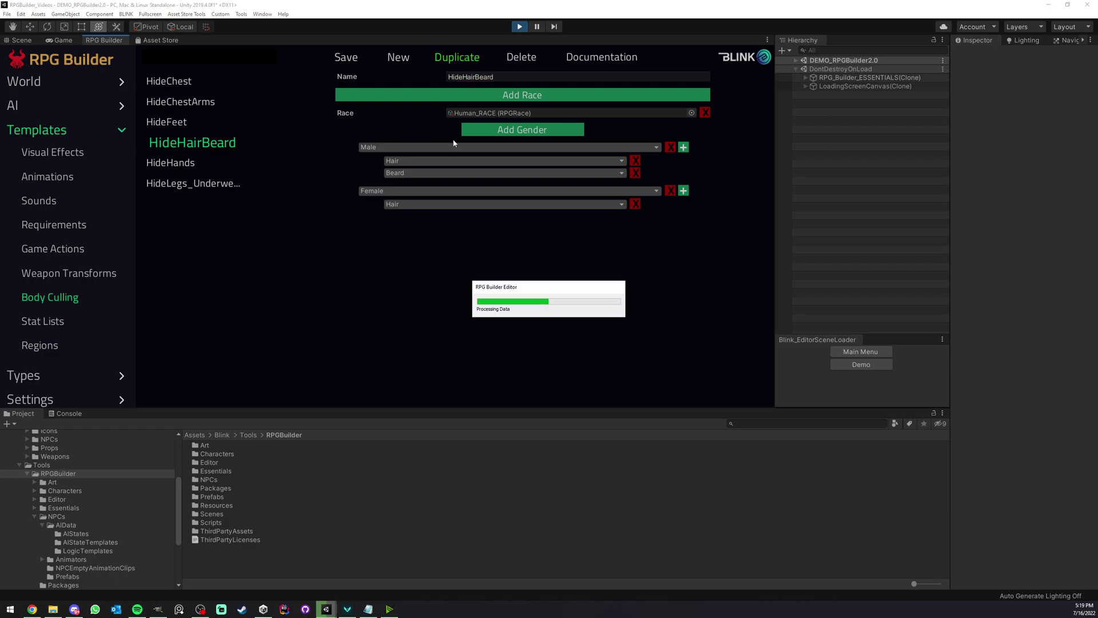
click(635, 173)
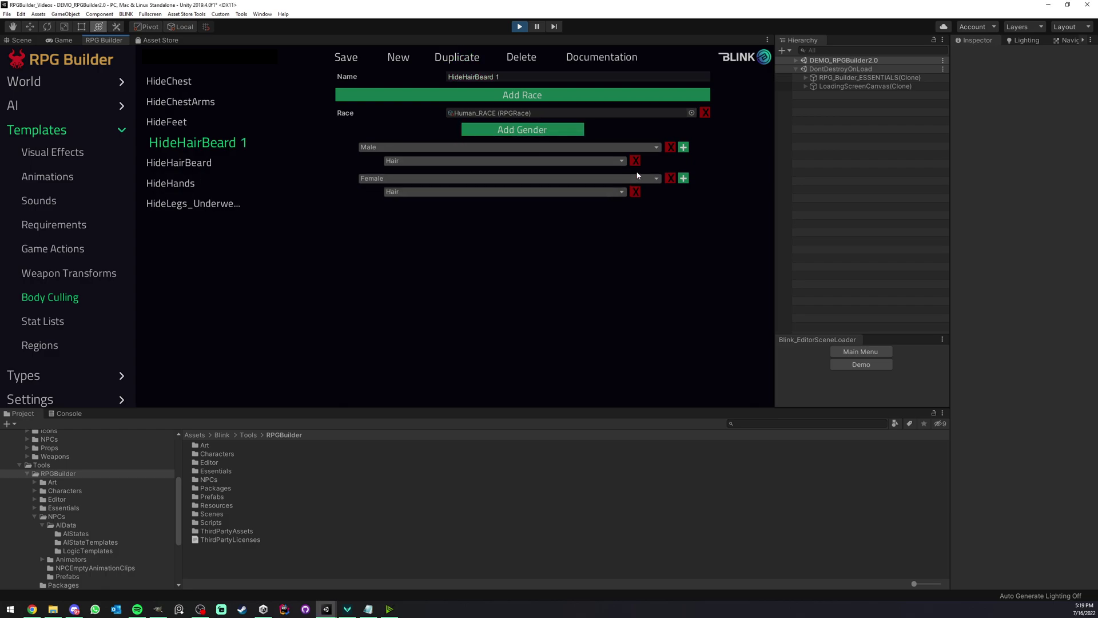
click(499, 79)
drag(493, 77, 475, 77)
click(346, 57)
- Open the Beast Hunter Helmet item under Economy > Items
scroll(67, 171, up, 2)
click(67, 130)
click(67, 146)
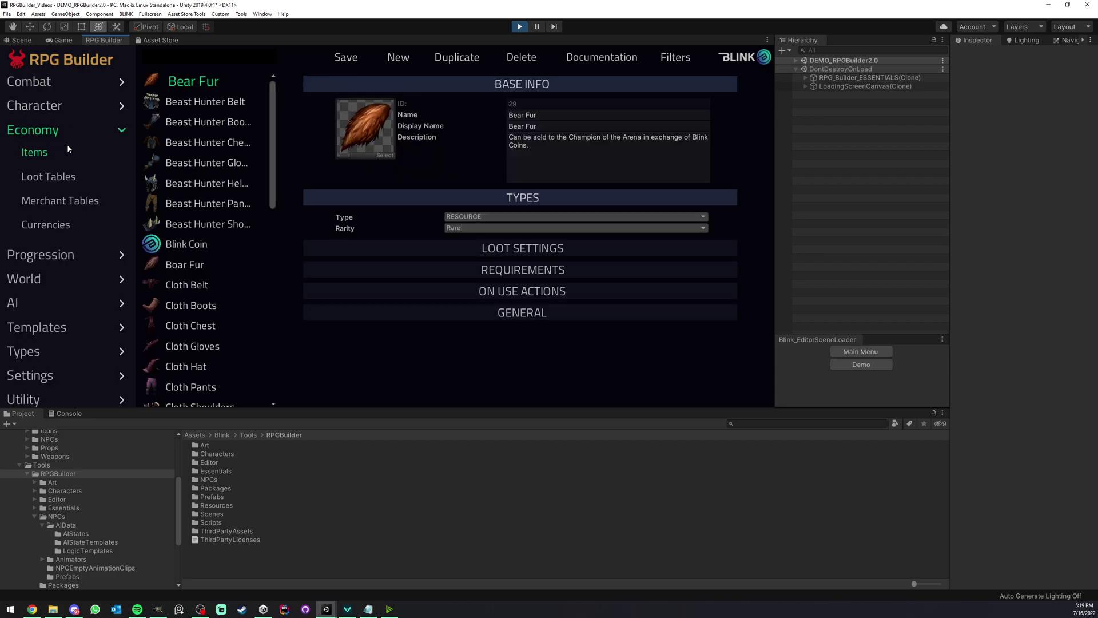
click(189, 186)
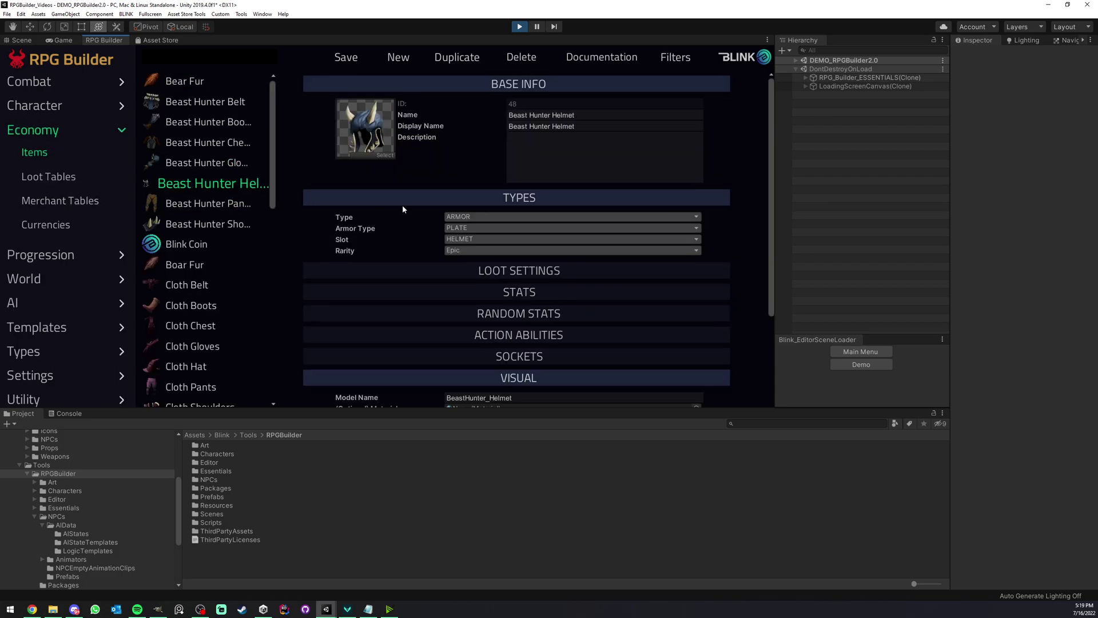
scroll(402, 209, down, 3)
- Set its Body Culling to HideHair_BODY_CULLING, save the item, and return to the Game view
click(611, 296)
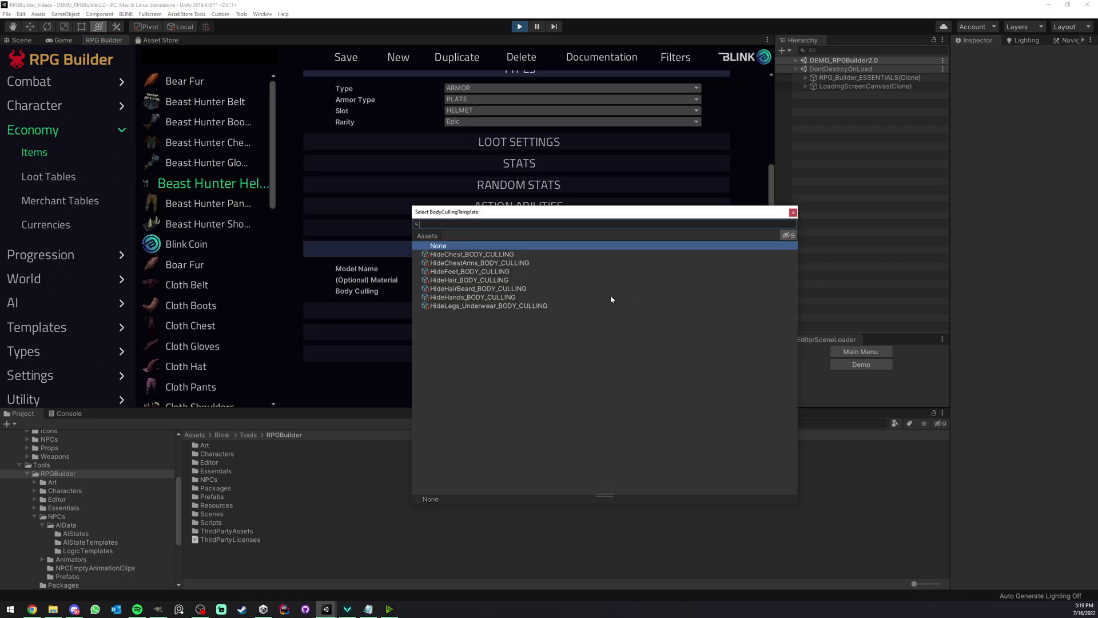
double_click(461, 280)
click(346, 57)
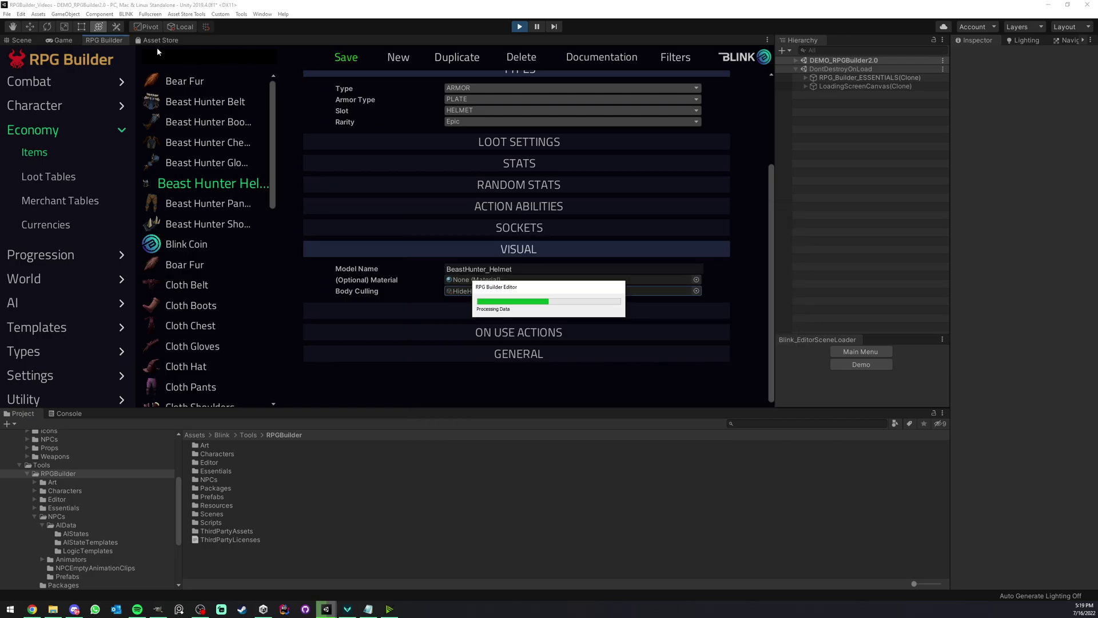
click(52, 40)
right_click(52, 40)
- Maximize the Game view, equip the Beast Hunter Helmet, and orbit around the character
click(84, 61)
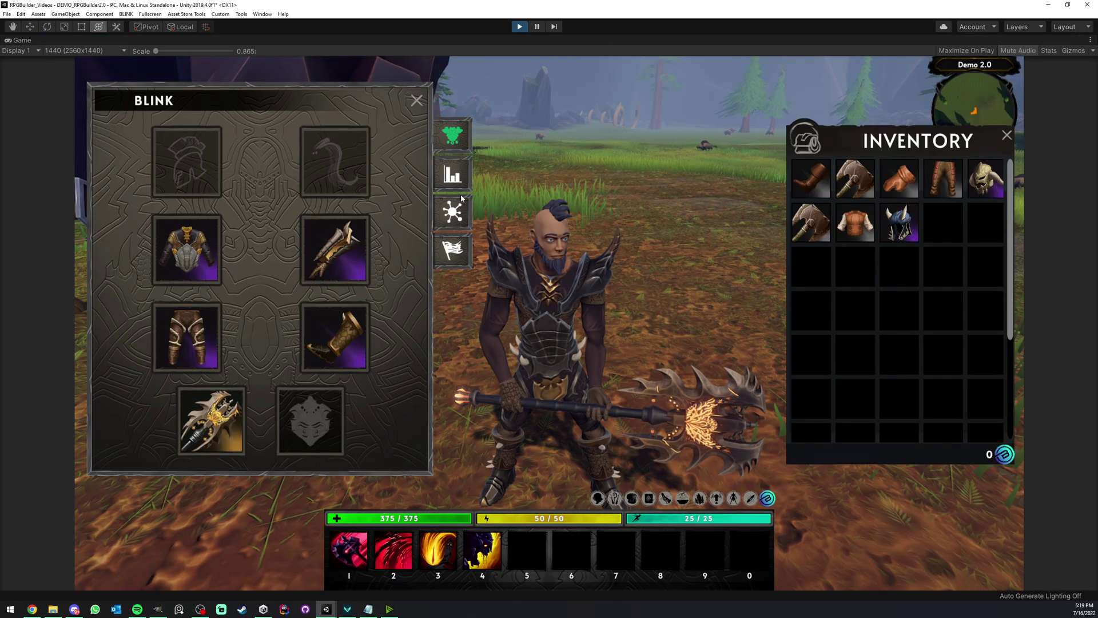
right_click(907, 230)
right_drag(675, 229, 692, 286)
right_drag(907, 230, 539, 328)
- Swap between the Dragon Hunter and Beast Hunter helmets, then remove the helmet
right_click(983, 177)
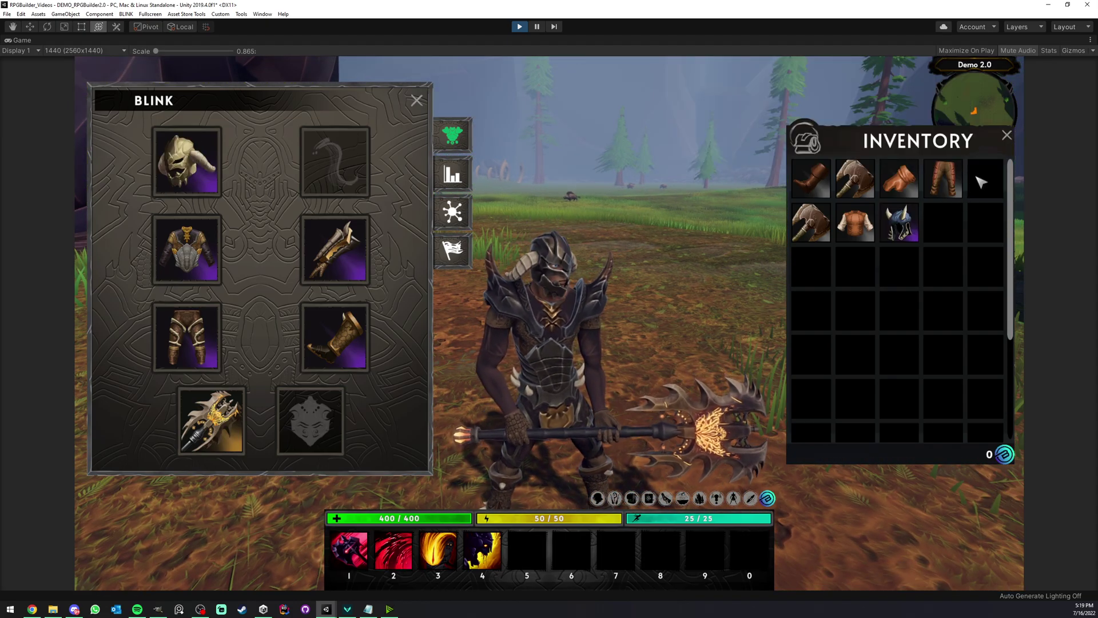
right_click(915, 221)
right_click(983, 186)
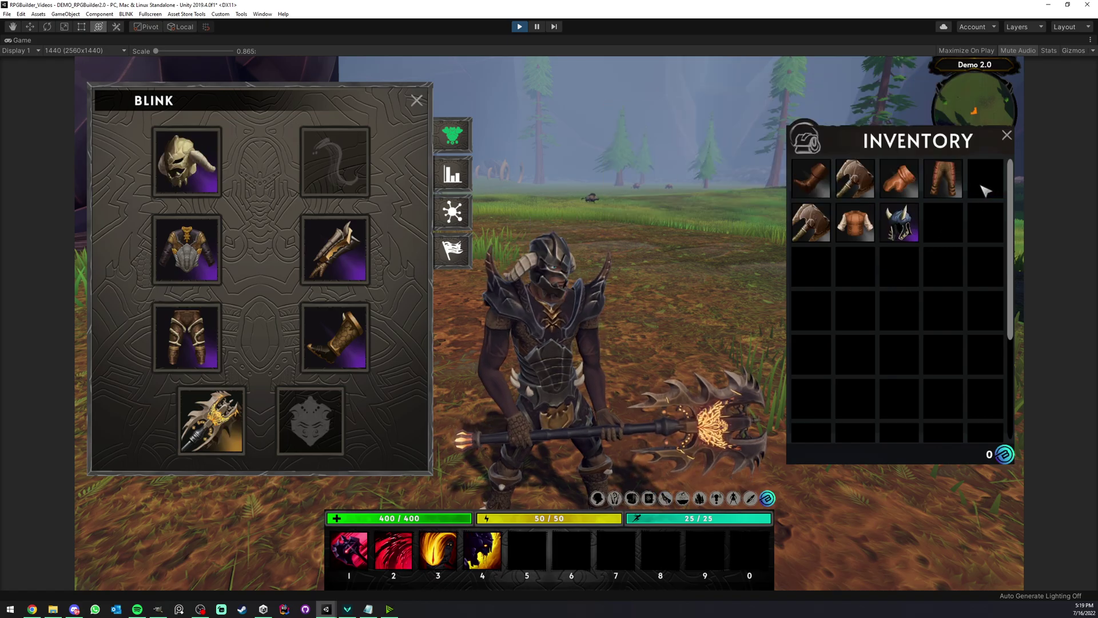
right_click(203, 160)
right_drag(600, 245, 600, 244)
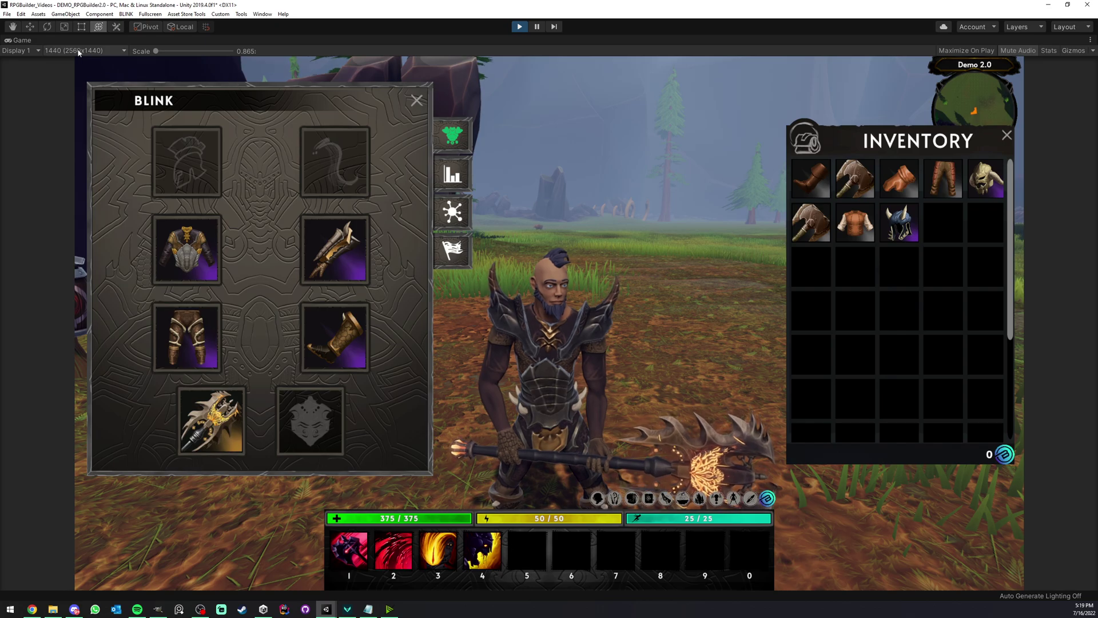
- Restore the normal editor layout and stop play mode
right_click(57, 40)
click(82, 64)
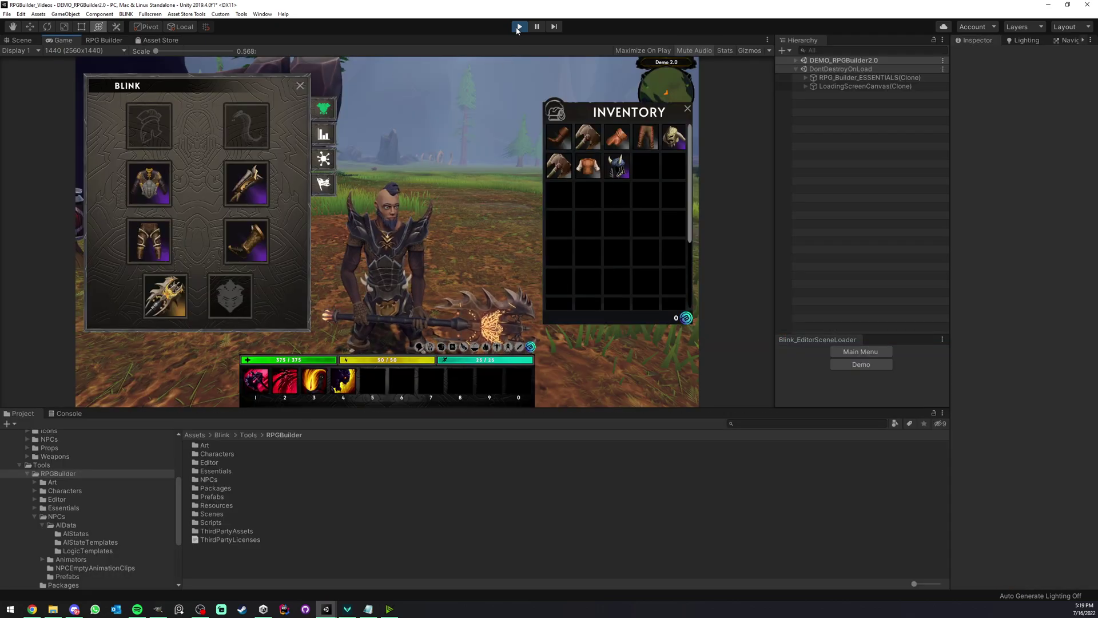
right_drag(423, 175, 443, 179)
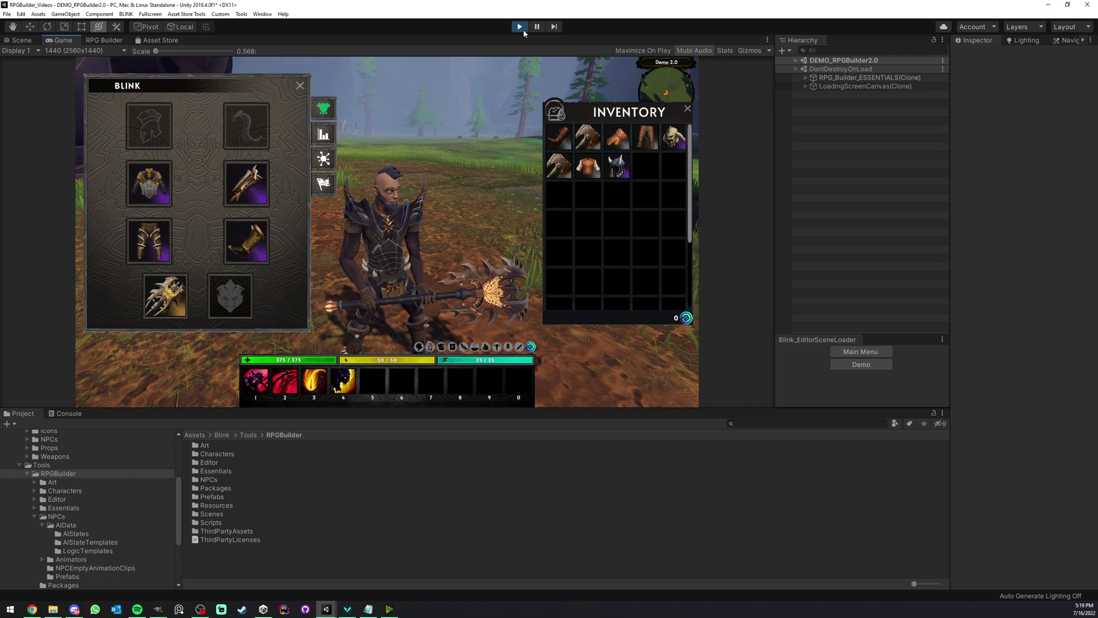
click(519, 28)
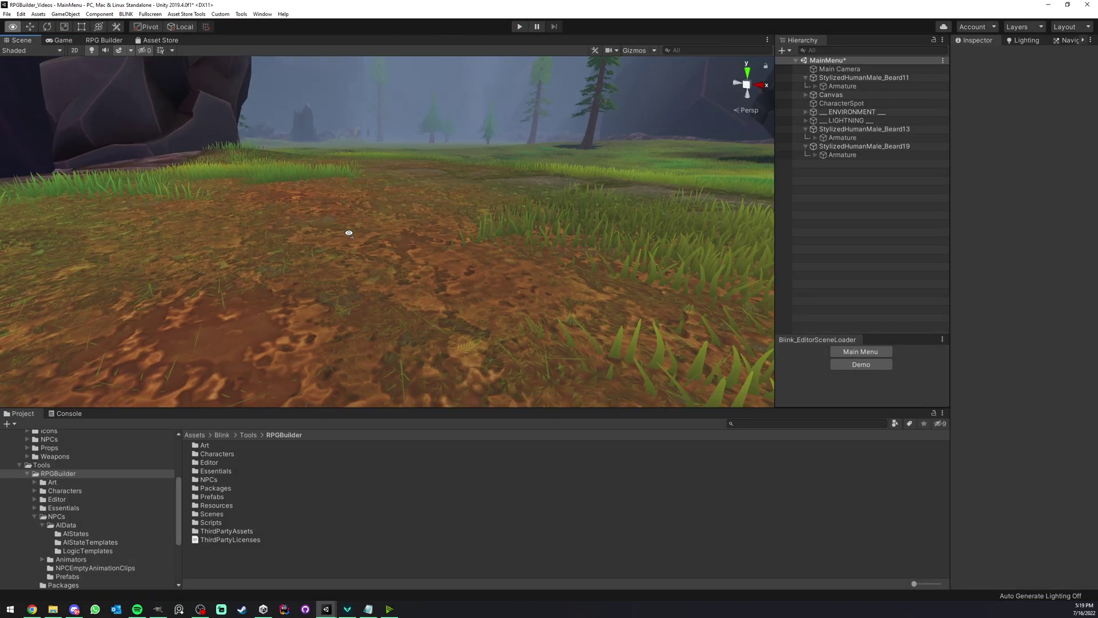
- Drag the Character_HumanMale prefab from the Characters folder into the scene
middle_drag(589, 188, 426, 232)
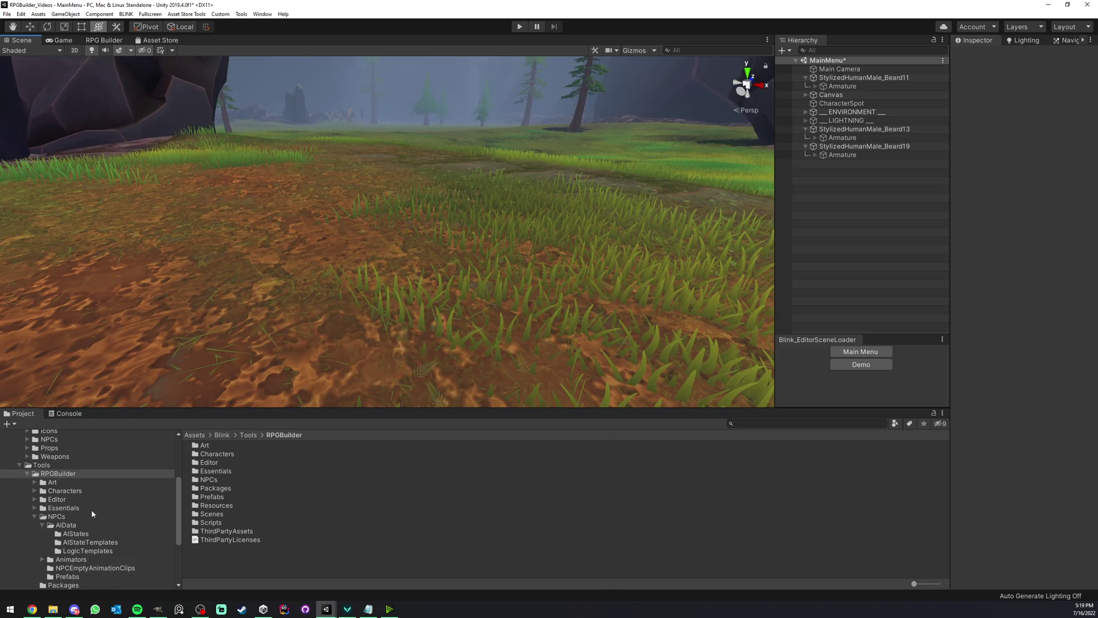
click(107, 491)
drag(238, 467, 350, 338)
right_drag(349, 338, 360, 297)
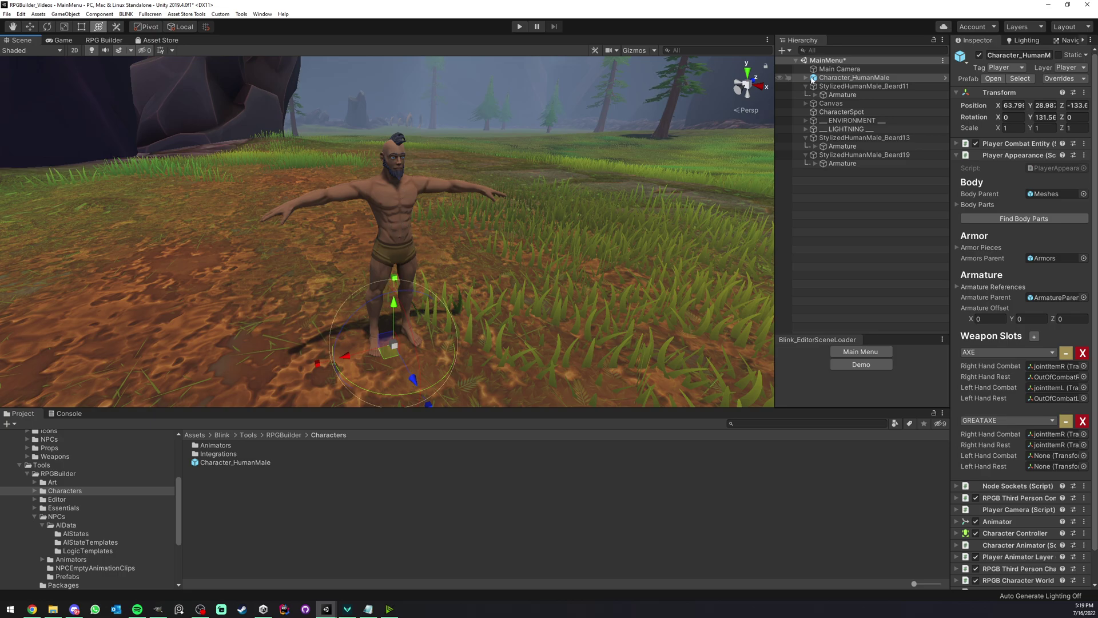
- Move Character_HumanMale to the bottom of the Hierarchy, expand it, and widen the panel
drag(851, 82, 841, 169)
click(806, 77)
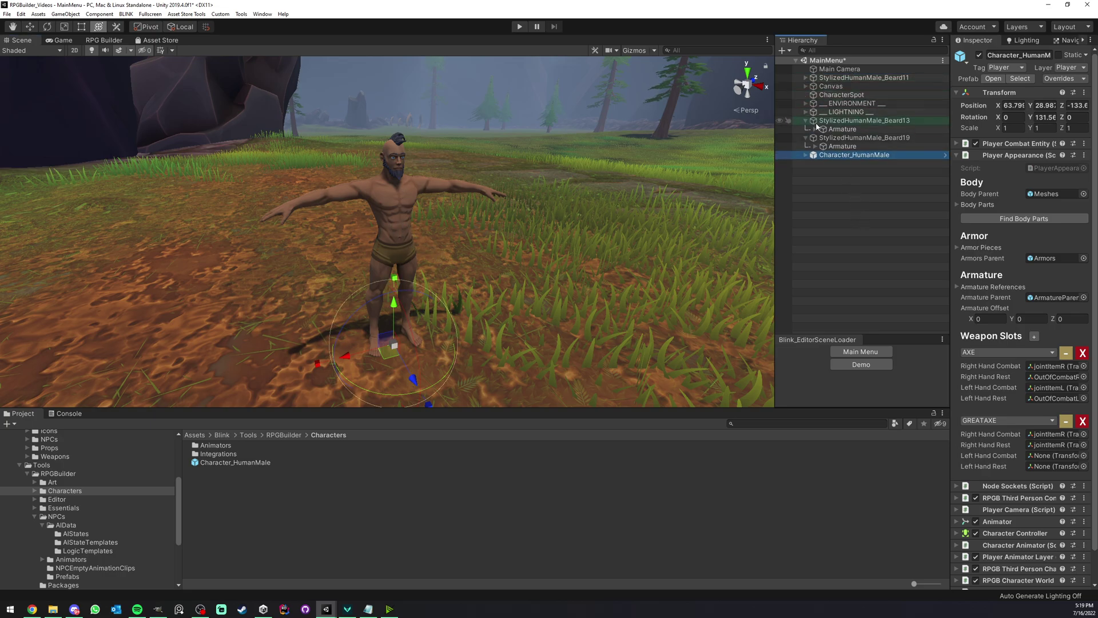
click(809, 137)
click(805, 121)
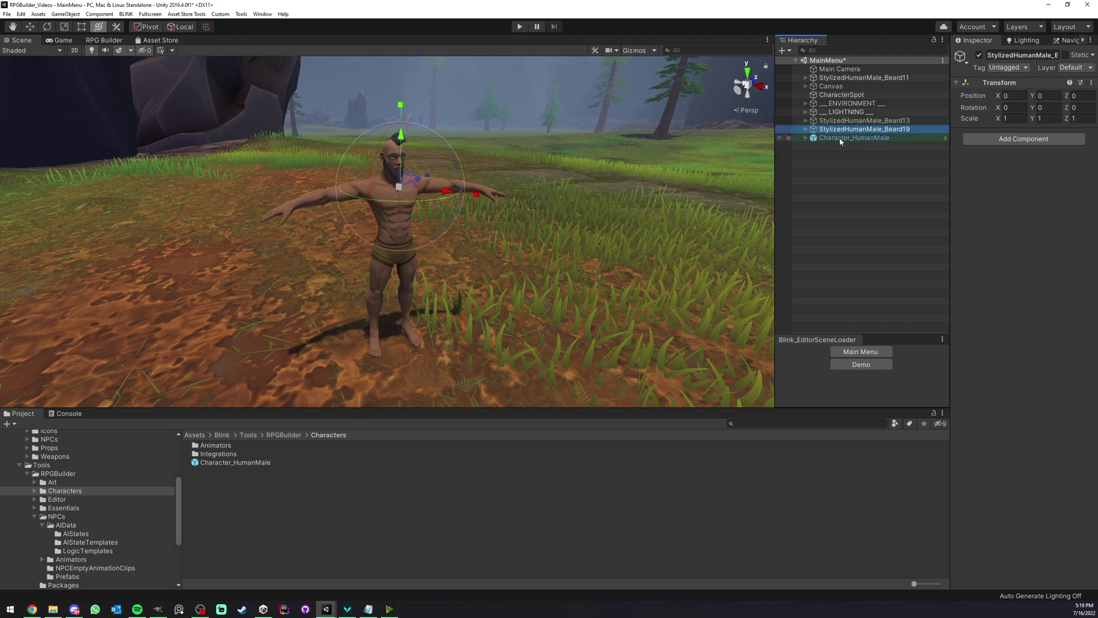
click(839, 138)
click(806, 138)
drag(774, 156, 698, 156)
- Expand Player Appearance's Body Parts and ping Element 10 to select Hair7
drag(950, 185, 836, 187)
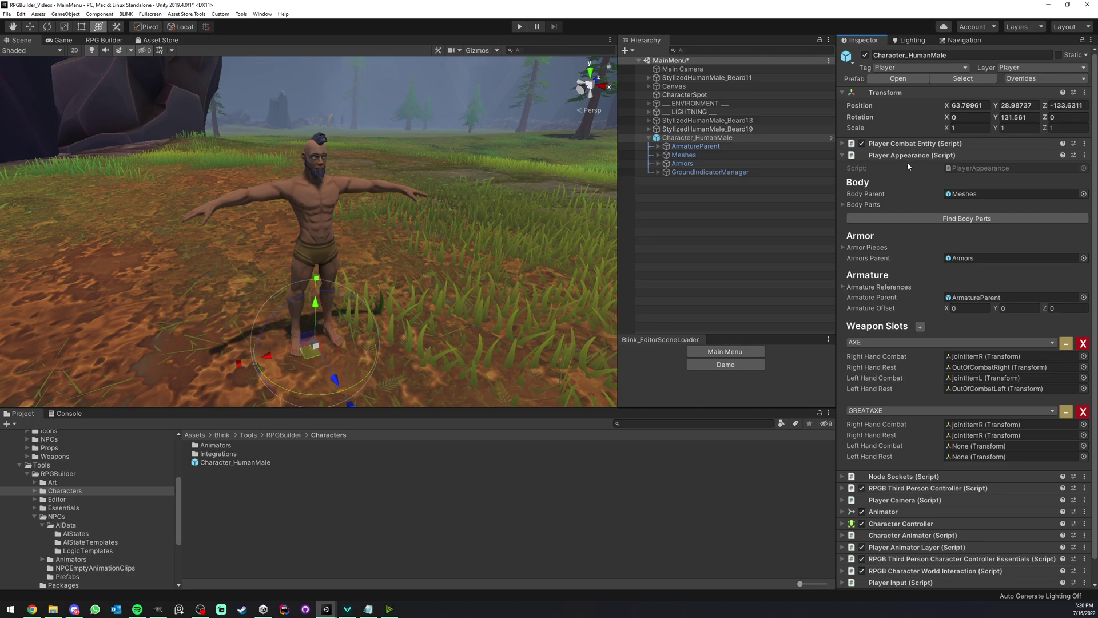
click(842, 205)
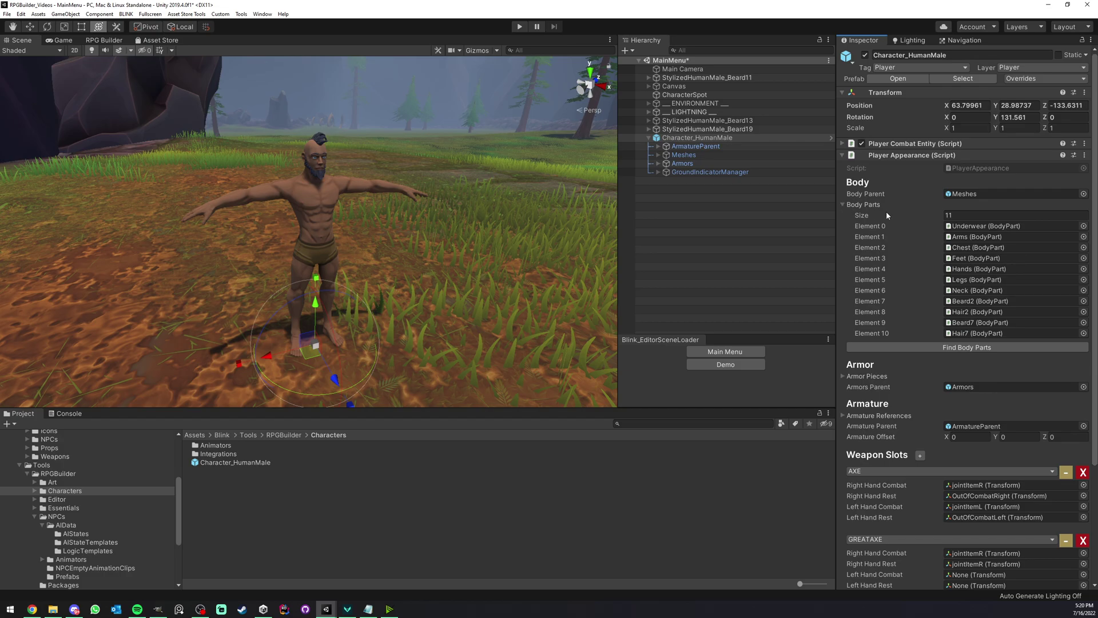
click(968, 335)
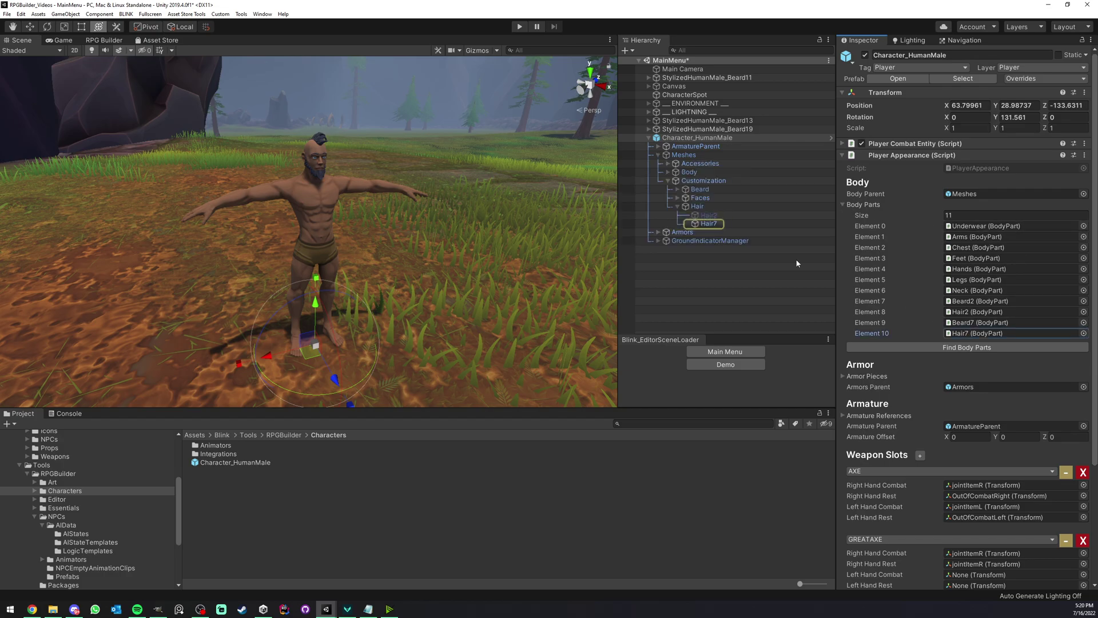
click(709, 224)
- Zoom onto the character's head and toggle Hair7 off and back on
scroll(367, 171, up, 5)
middle_drag(367, 132, 349, 240)
scroll(366, 197, up, 5)
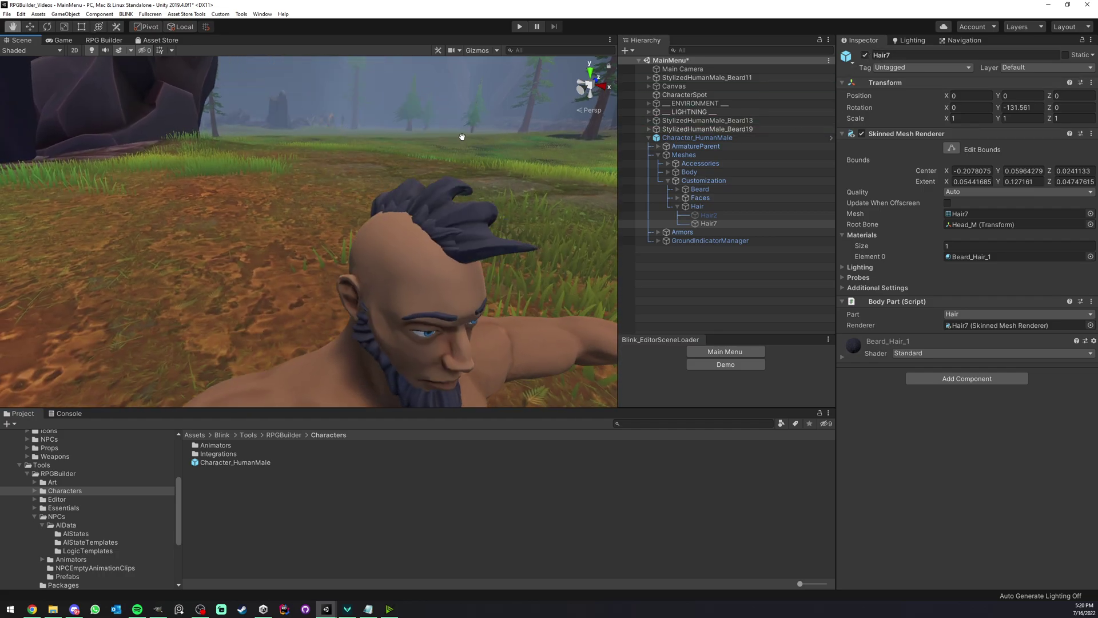
click(864, 56)
click(865, 56)
click(865, 55)
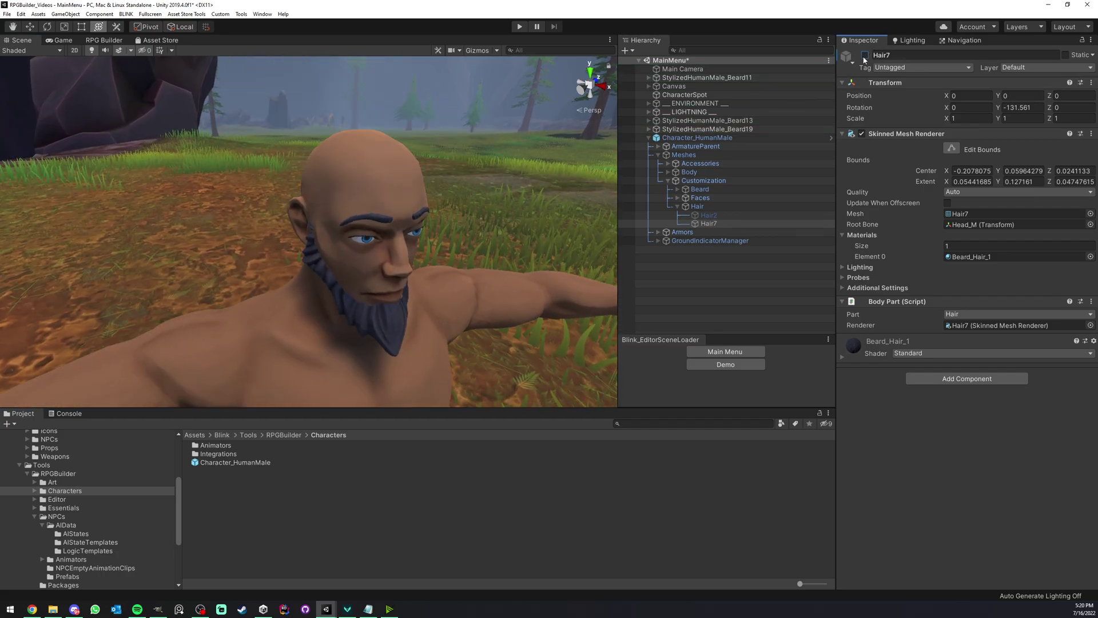
click(864, 55)
right_drag(486, 201, 448, 198)
scroll(449, 205, down, 1)
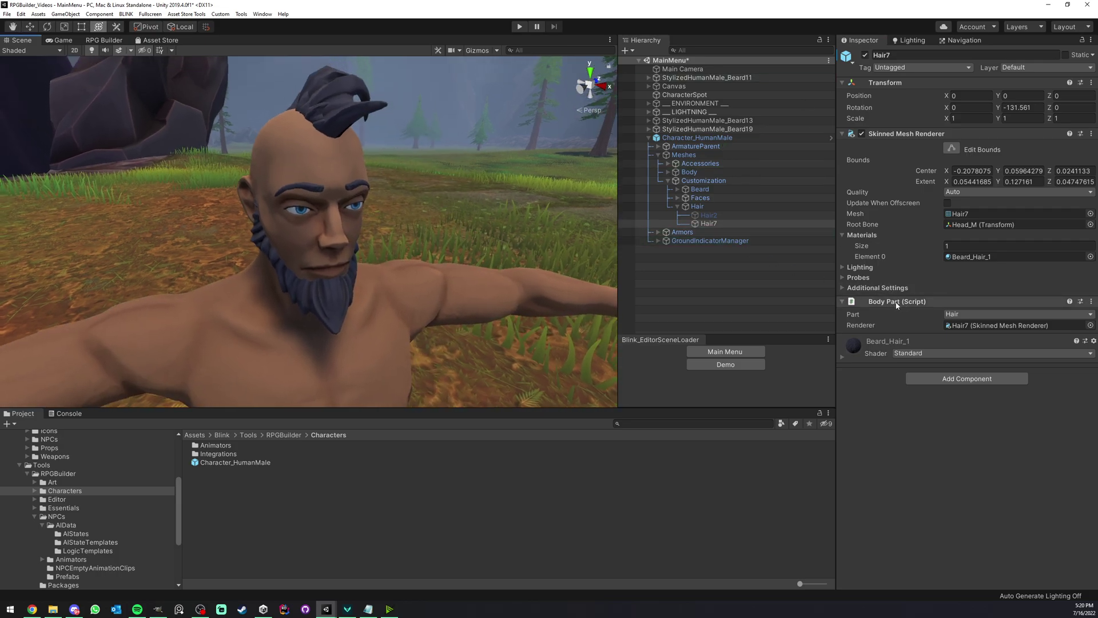
- Hide the Beard7 full beard and select the Beard8 goatee
click(720, 216)
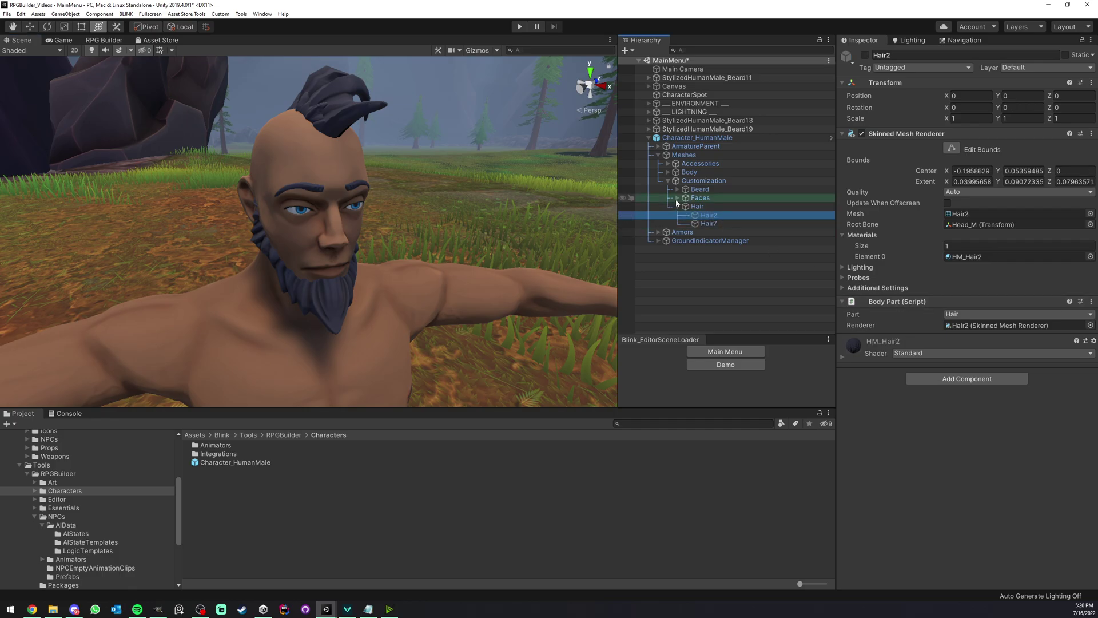
click(678, 190)
click(711, 232)
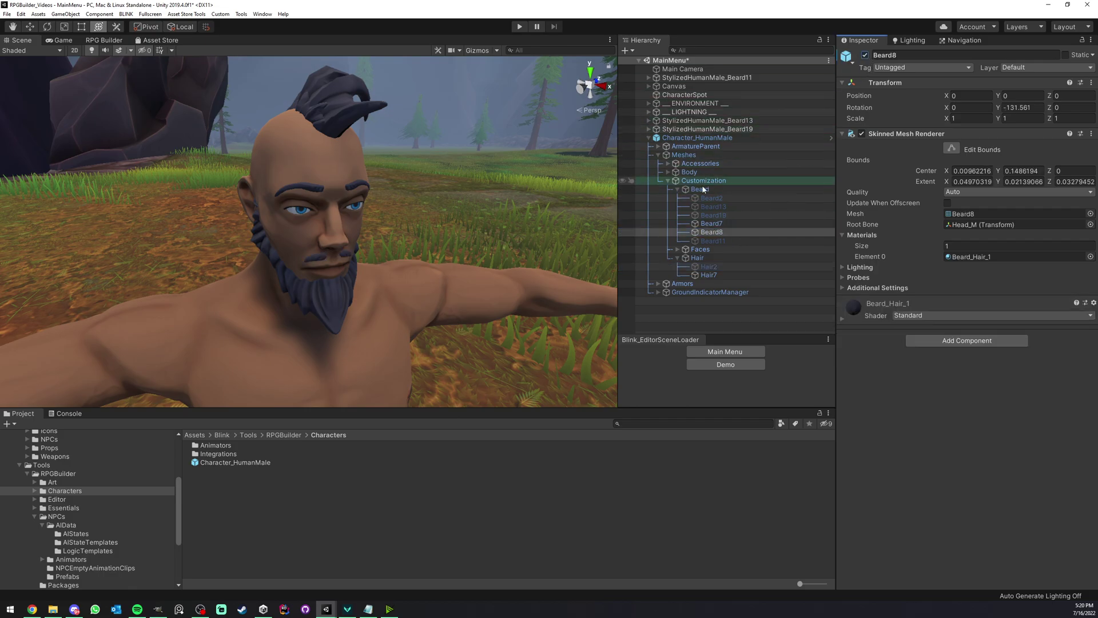
click(711, 224)
click(864, 55)
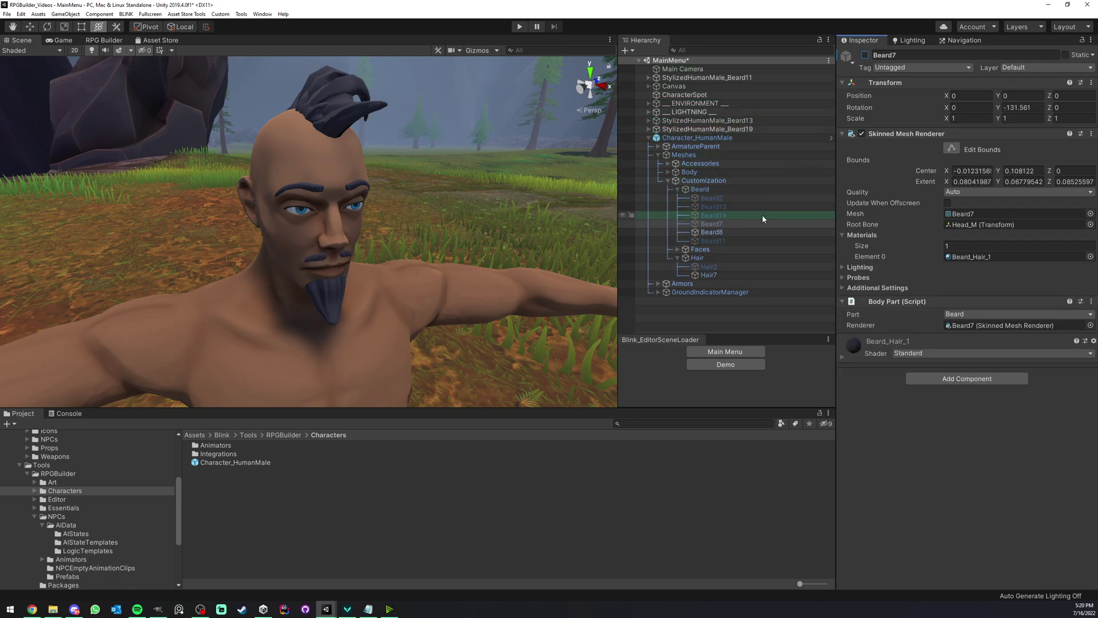
click(728, 235)
middle_drag(390, 202, 394, 202)
- Add a Body Part component to Beard8 with its own skinned mesh as Renderer
click(947, 341)
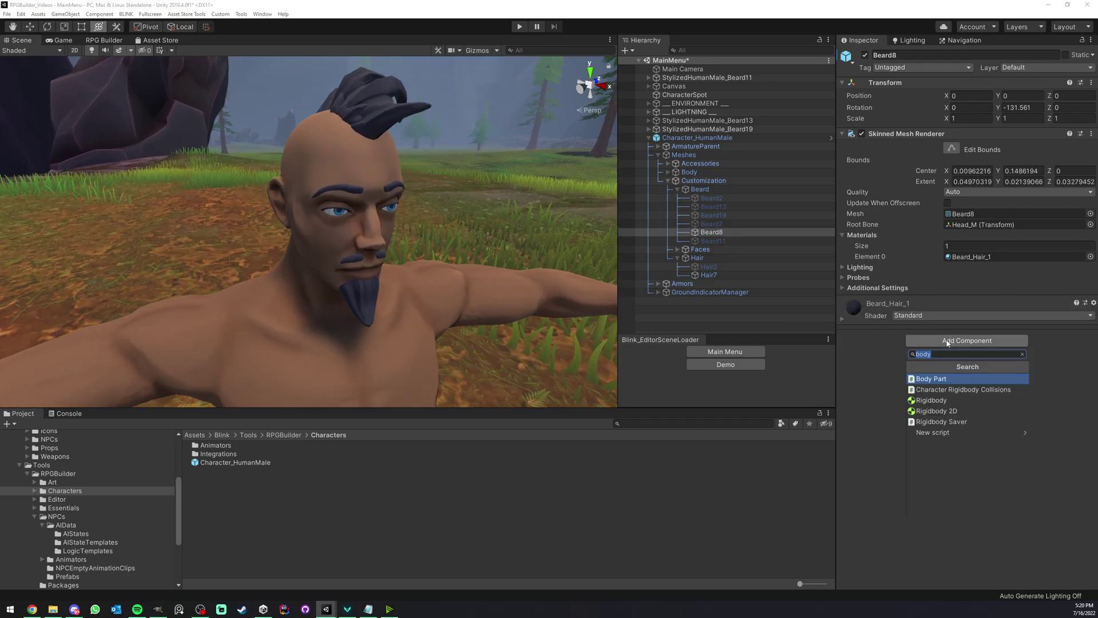
text(body)
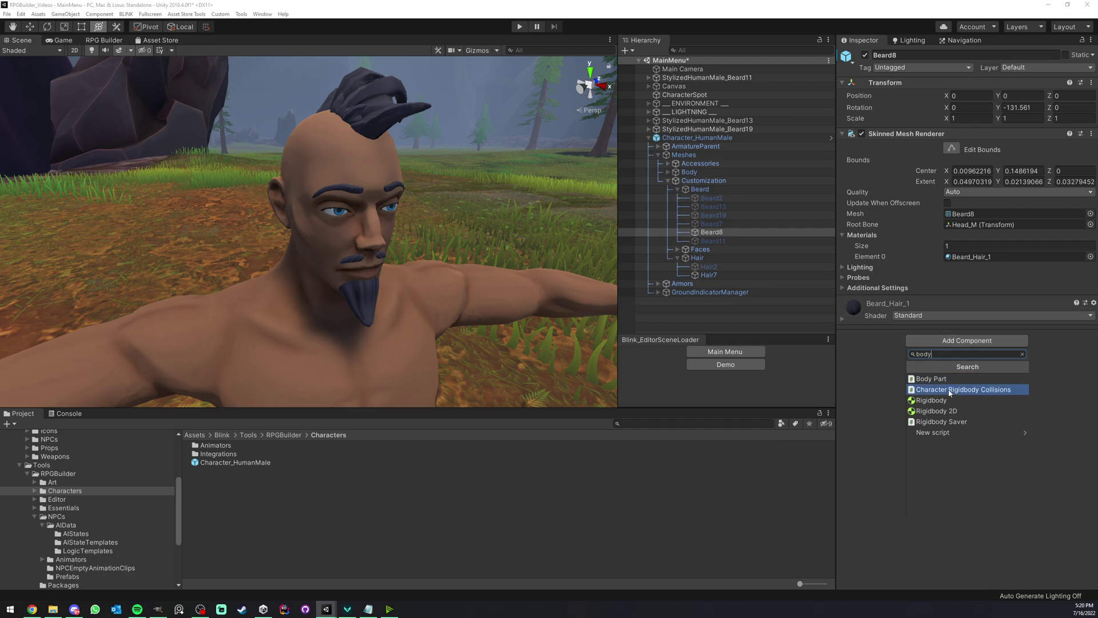
click(939, 380)
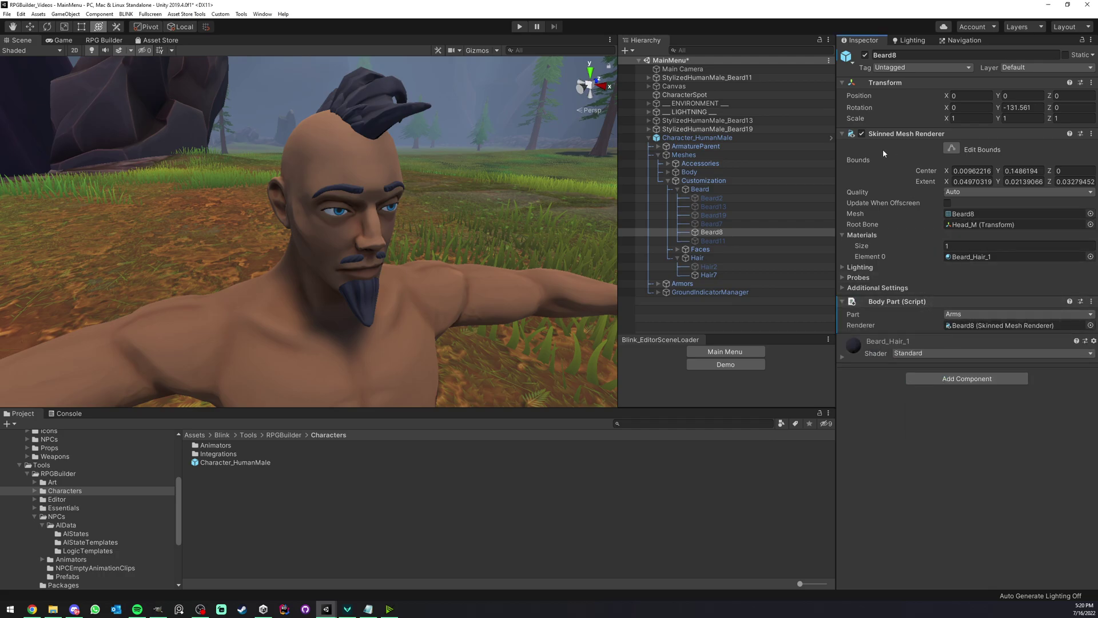
click(964, 325)
key(Delete)
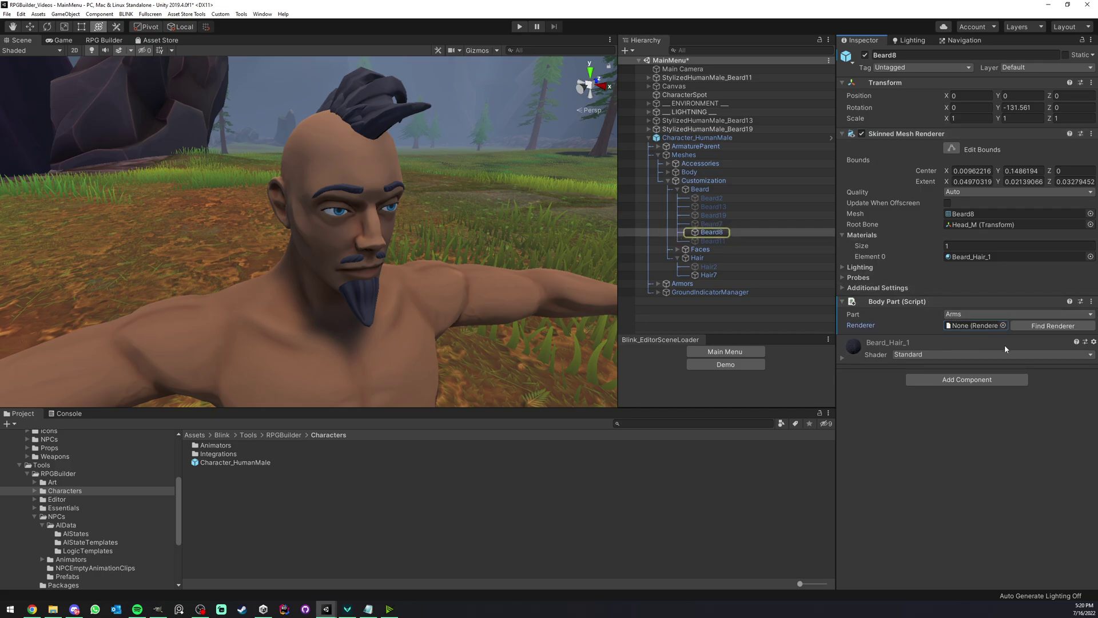
click(1042, 327)
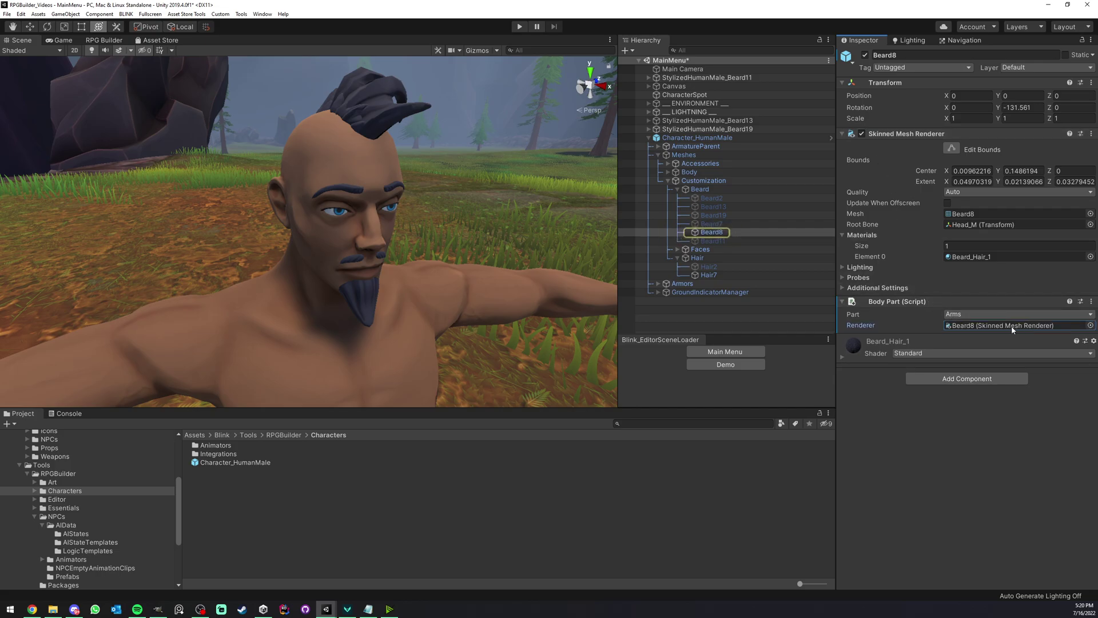
key(Delete)
click(748, 232)
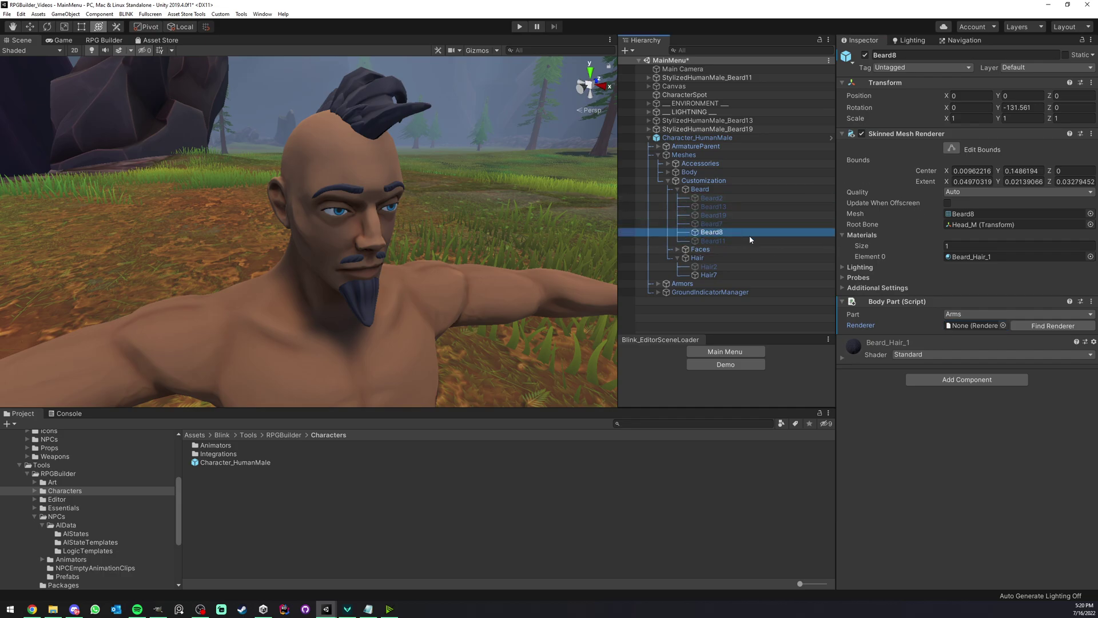
drag(751, 239, 987, 325)
- Set the Body Part type to Beard
click(969, 314)
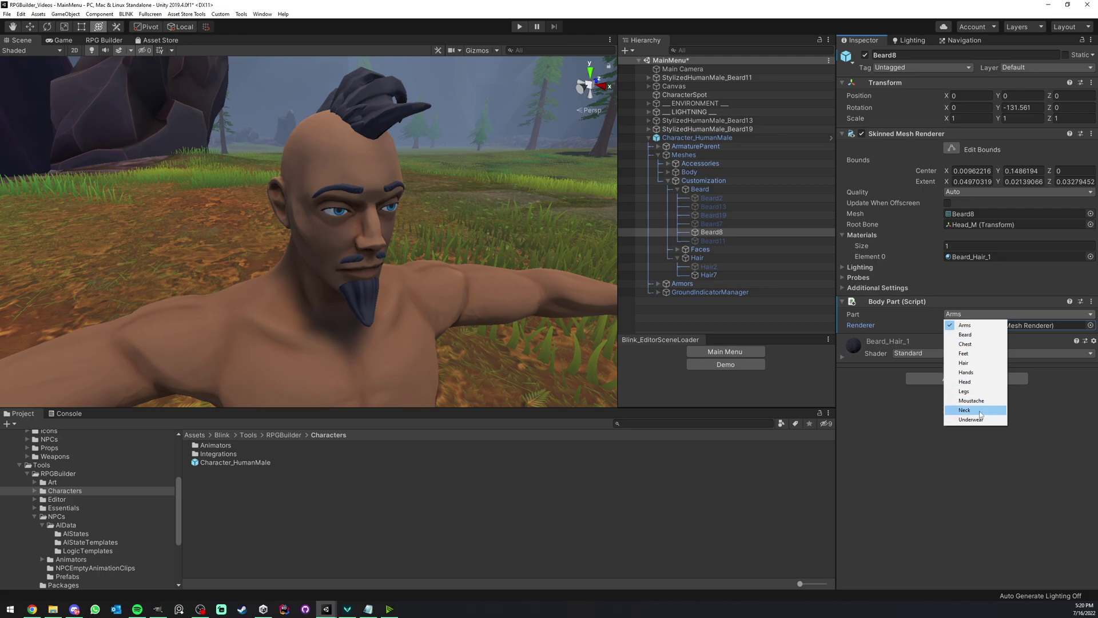
click(966, 335)
click(962, 314)
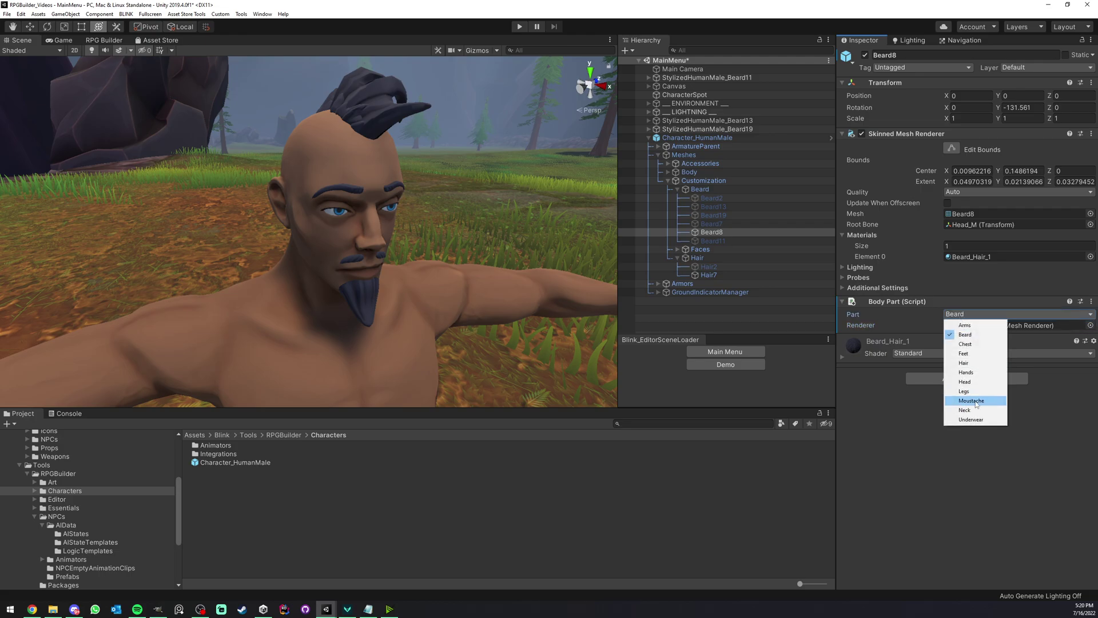
click(970, 335)
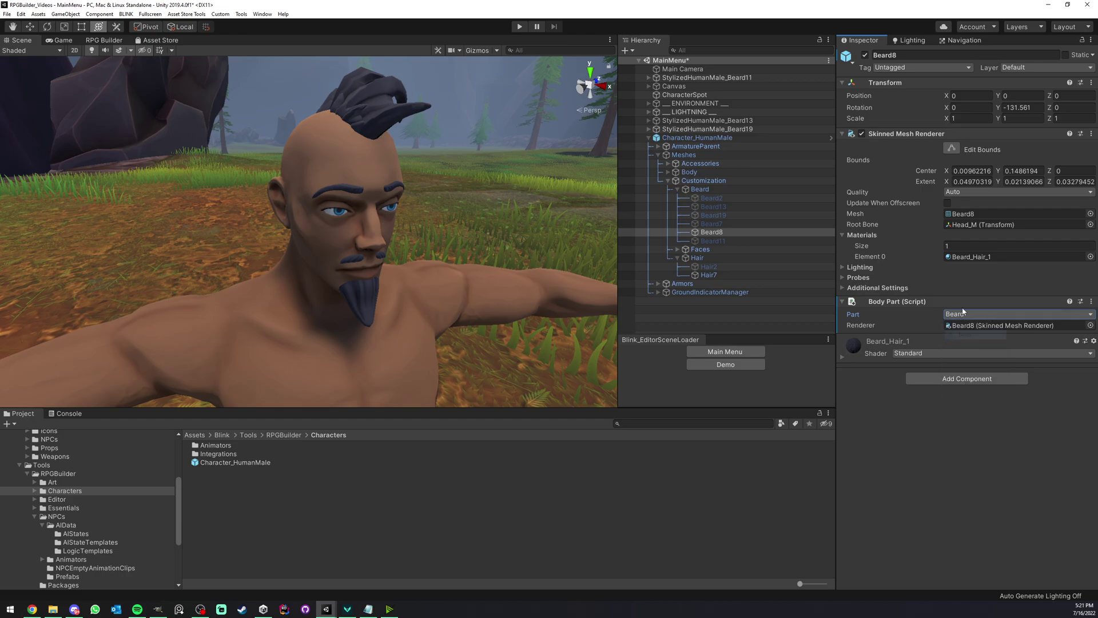
- Add Beard8 to Character_HumanMale's Body Parts via Find Body Parts, making it Element 11
click(718, 137)
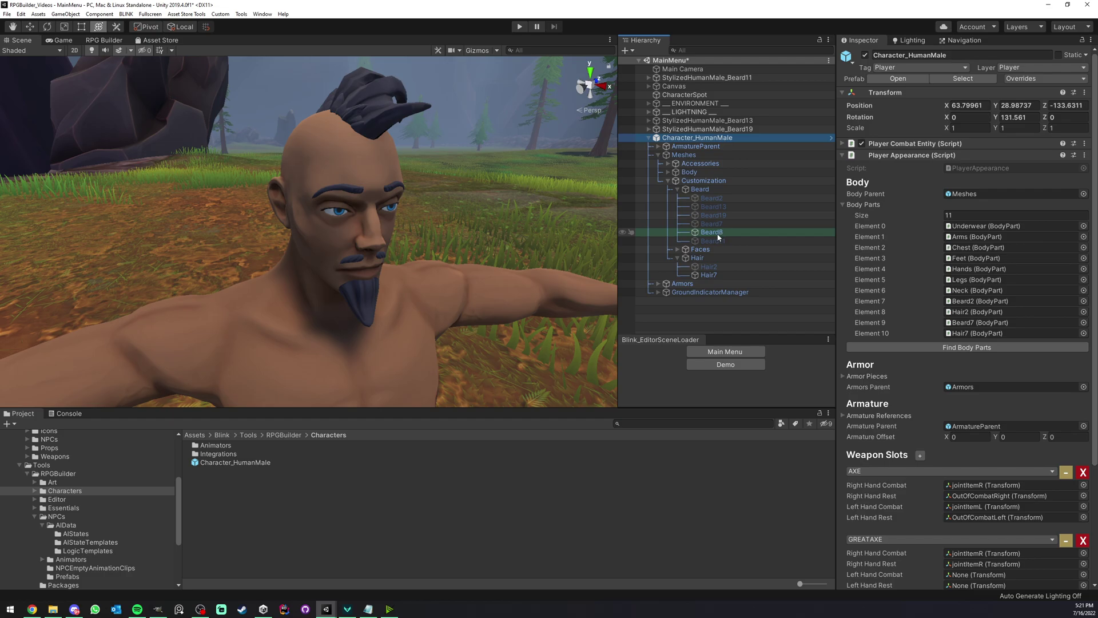
drag(718, 231, 860, 209)
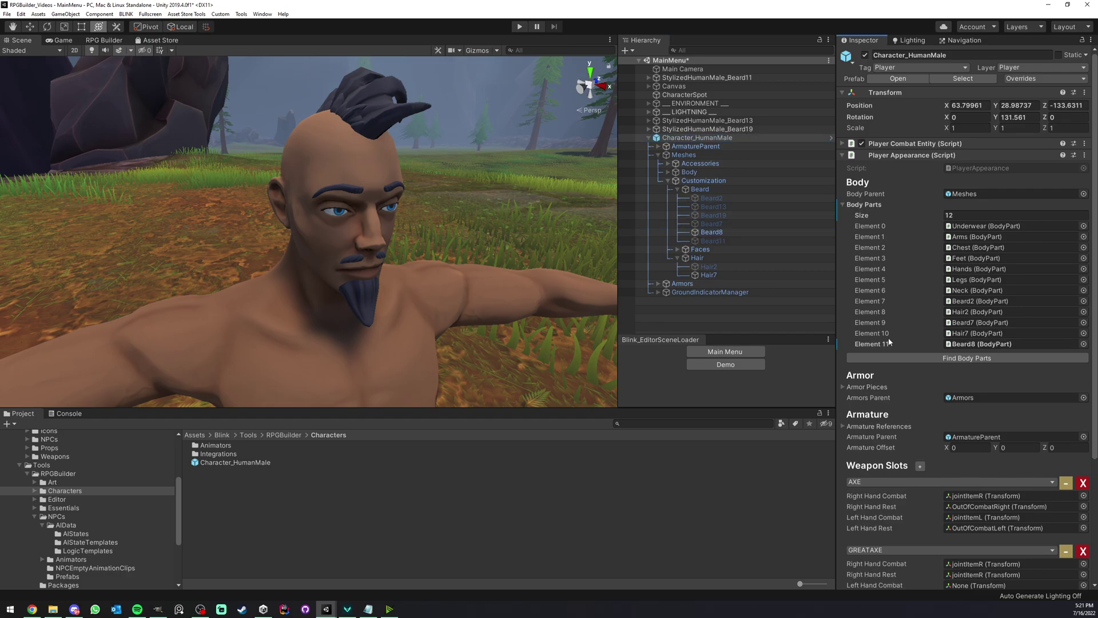
right_click(872, 343)
click(900, 384)
right_click(880, 349)
click(915, 378)
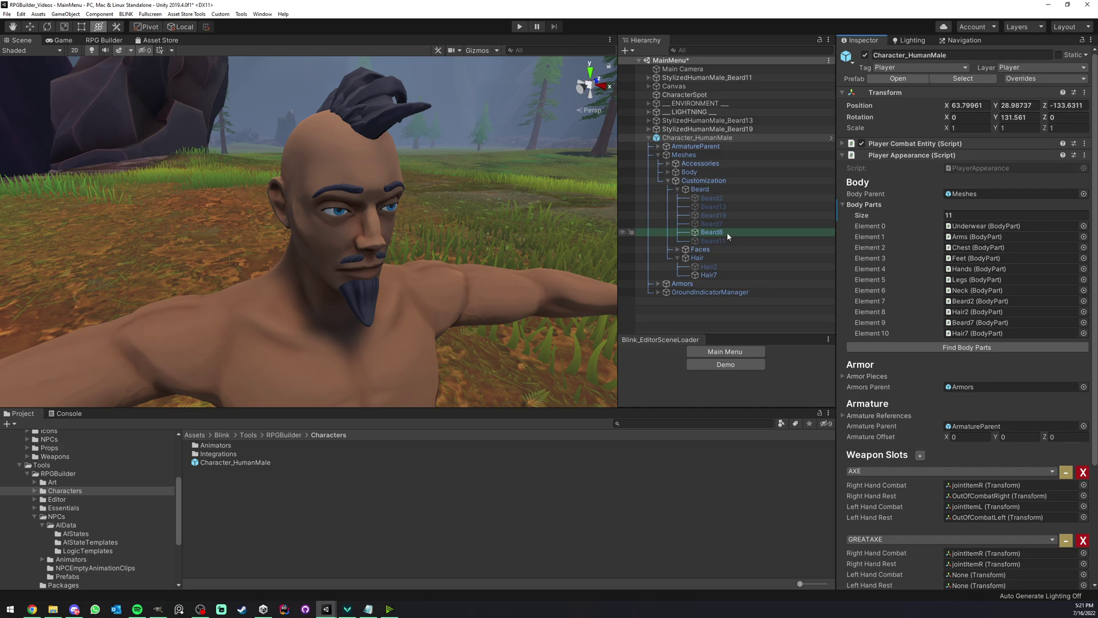
click(938, 347)
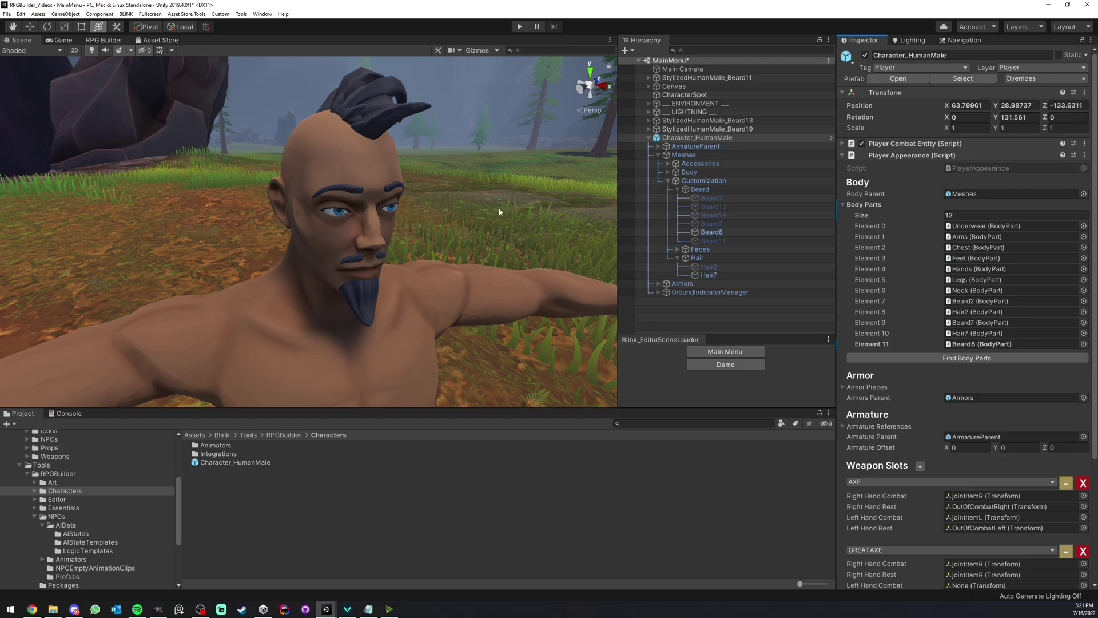
click(714, 231)
- Disable the Beard8 goatee and enable the Beard11 curled moustache
click(865, 55)
click(748, 240)
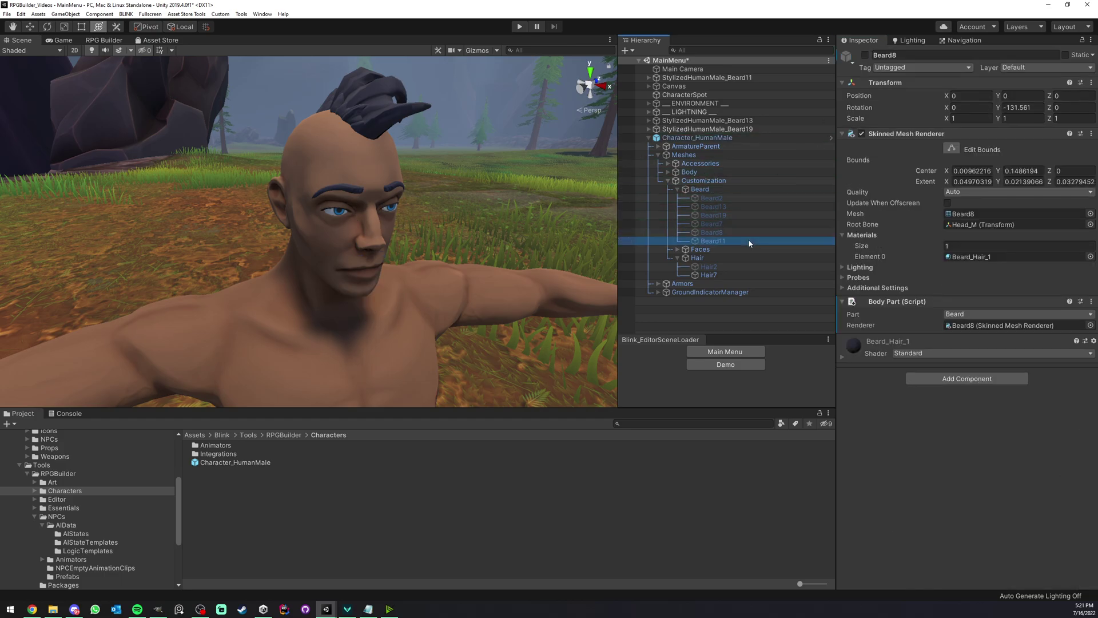
key(alt+shift+a)
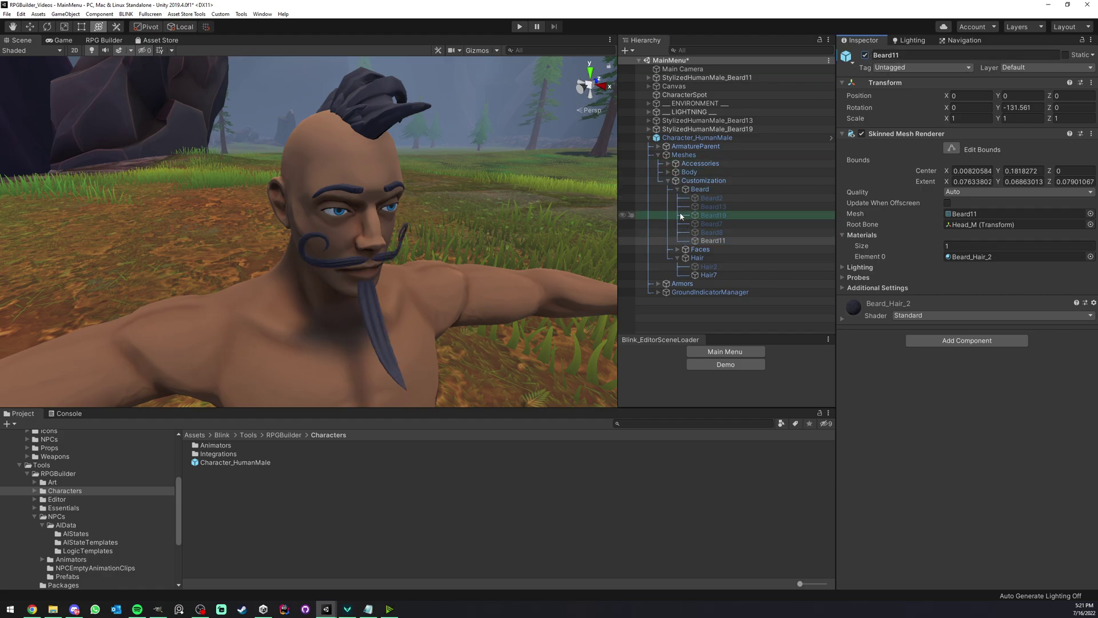
- Inspect the Arms, Chest and Hands body meshes, then collapse Meshes and select Character_HumanMale
click(667, 172)
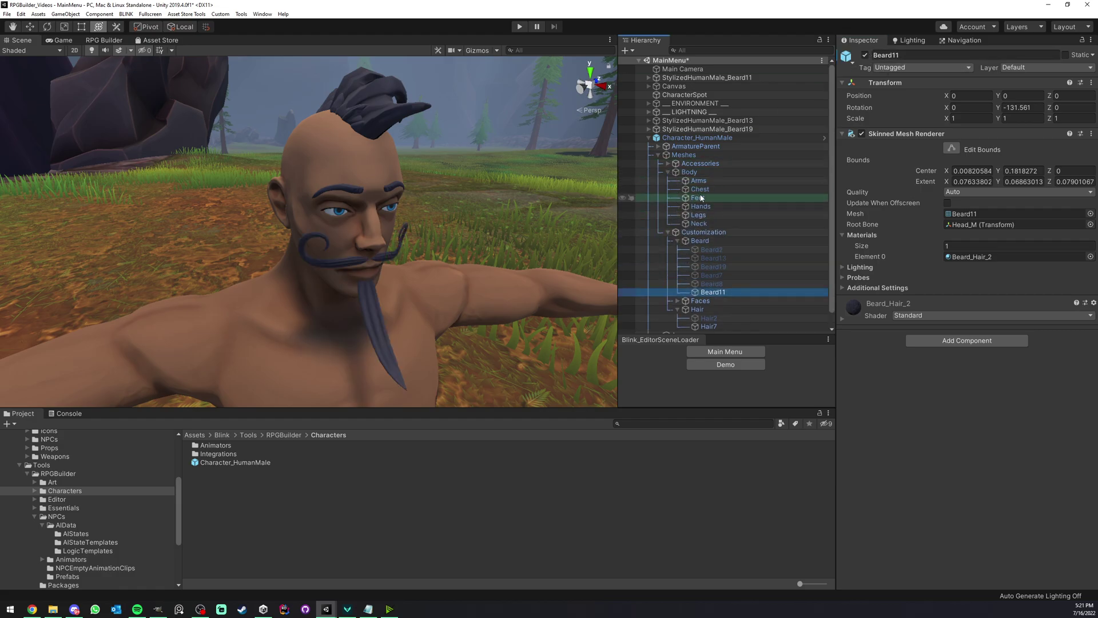
click(699, 181)
click(703, 193)
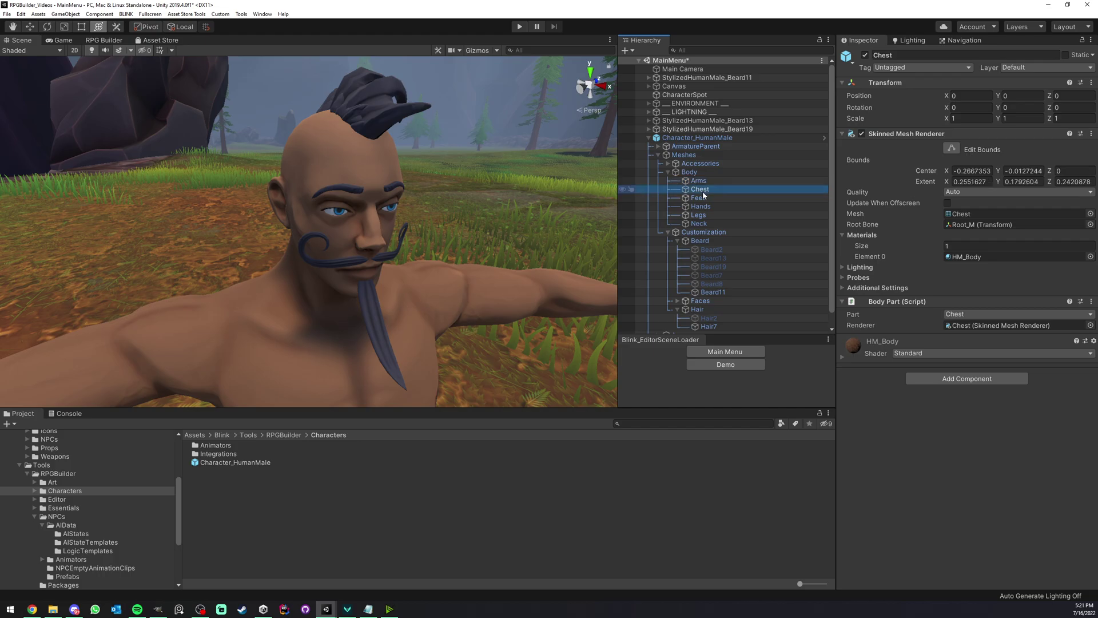
click(736, 206)
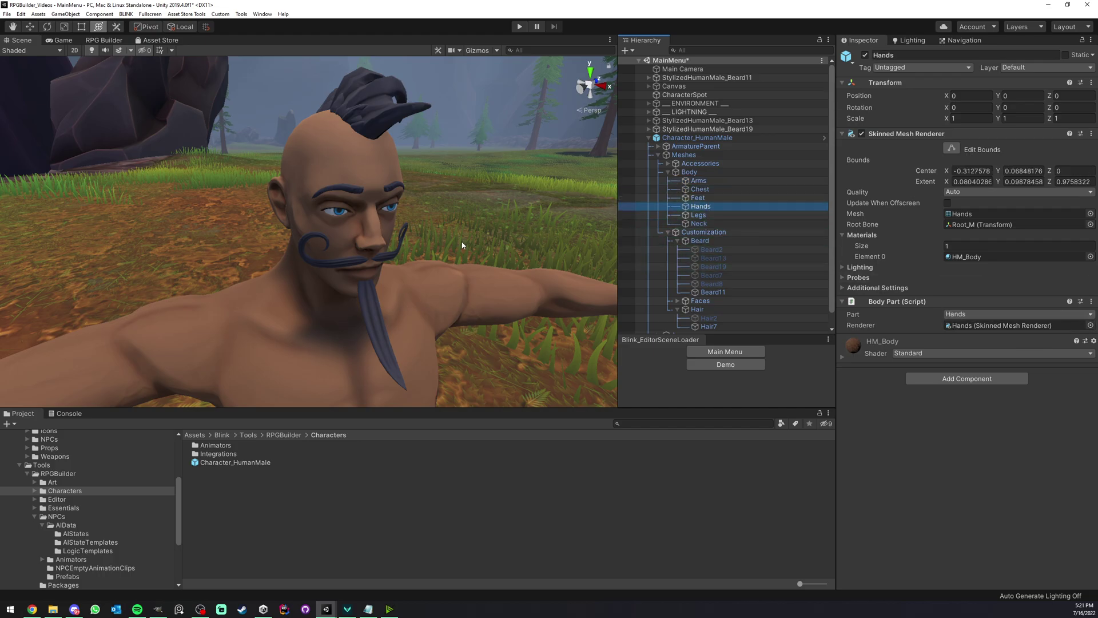
mouse_move(404, 245)
right_down()
mouse_move(458, 238)
mouse_move(392, 248)
right_up()
middle_drag(398, 243, 389, 239)
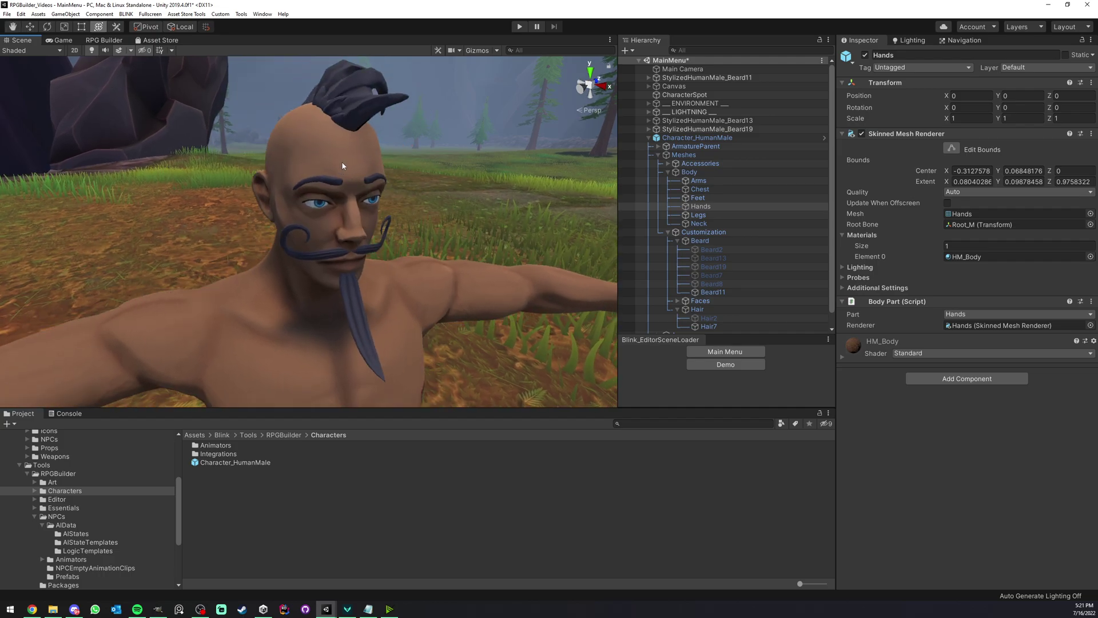
scroll(343, 166, down, 5)
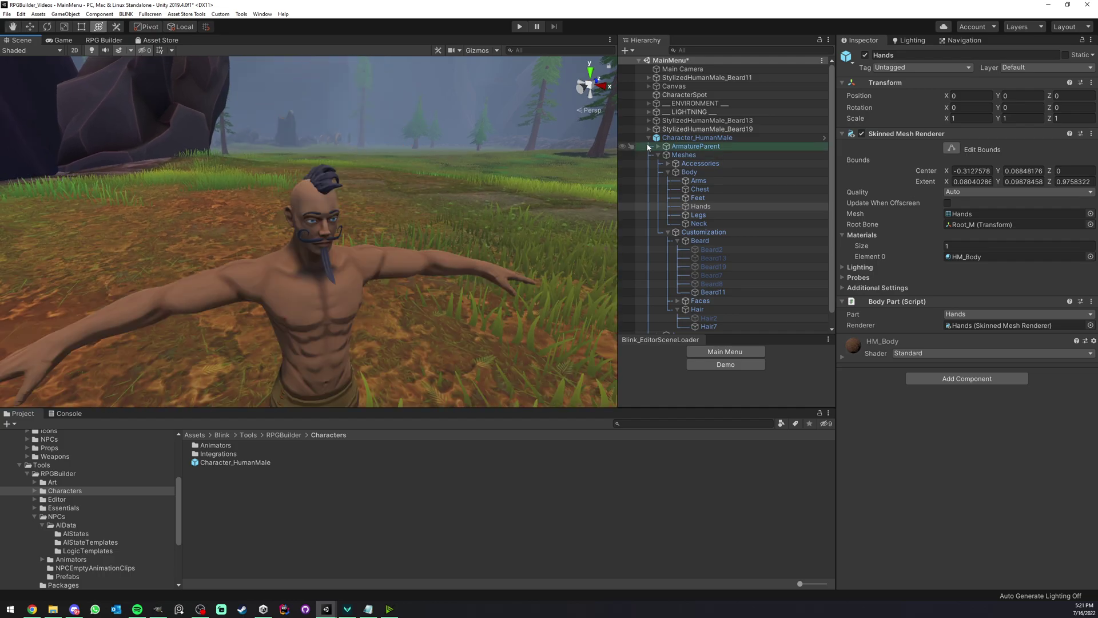
click(658, 155)
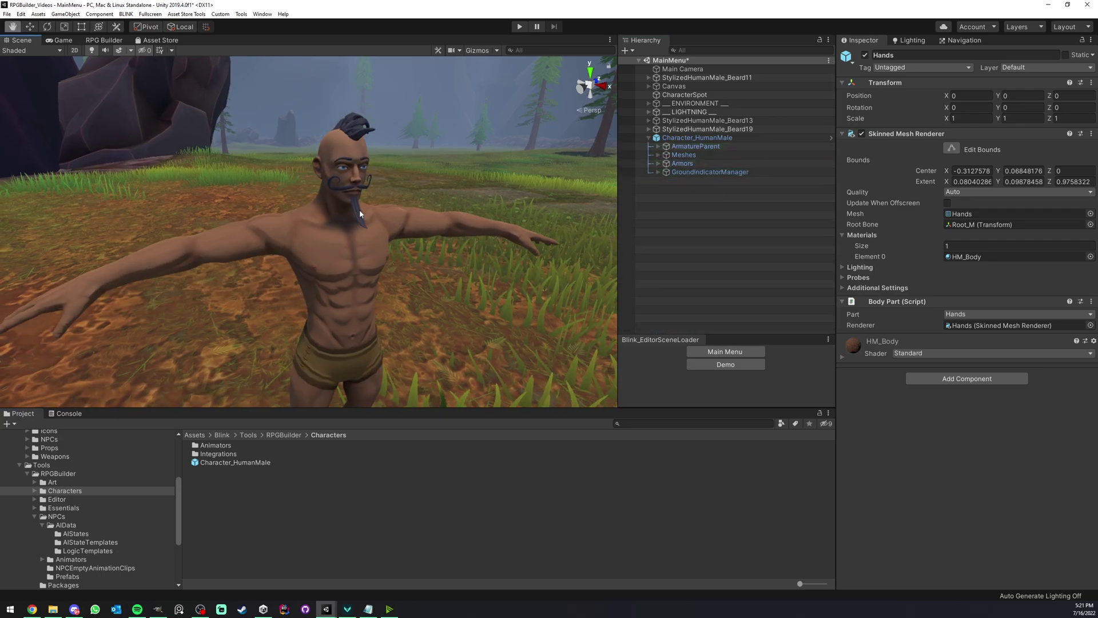
click(696, 138)
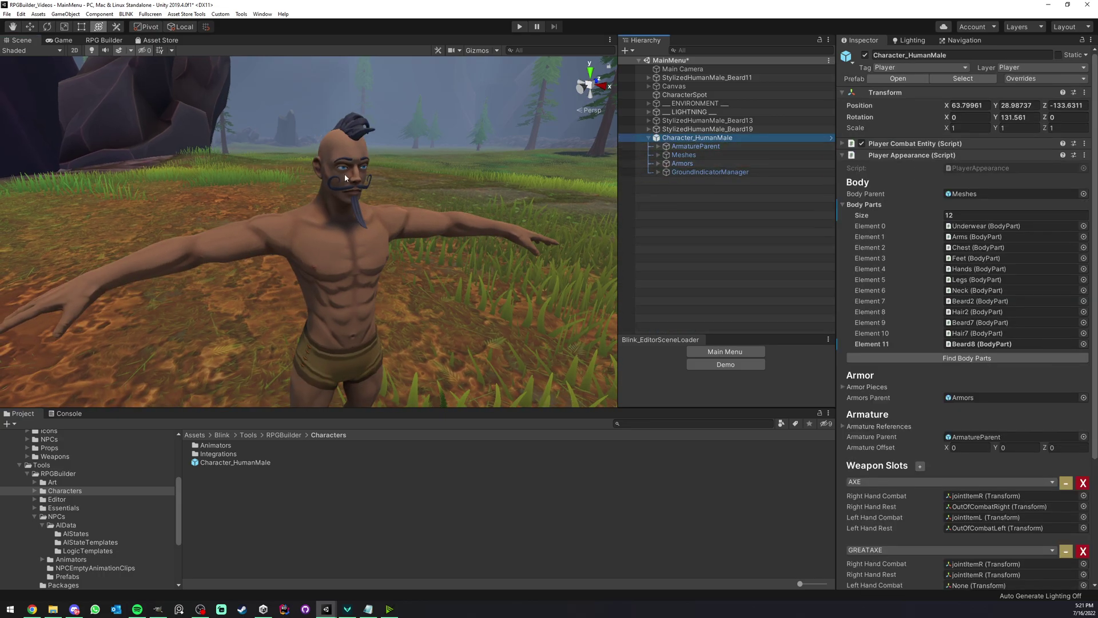
middle_drag(375, 171, 359, 201)
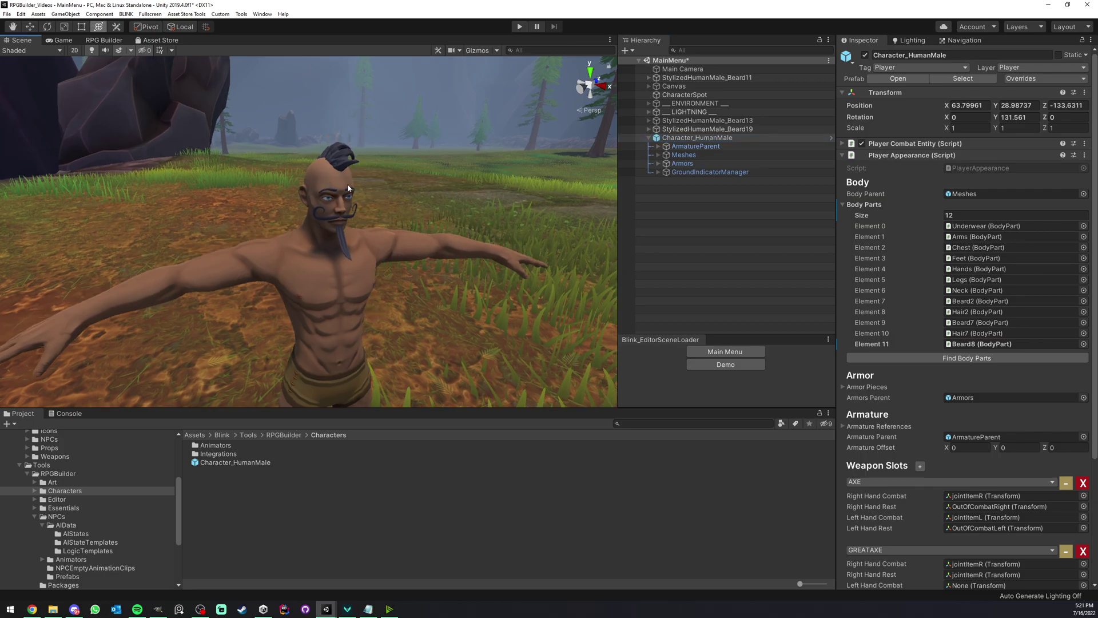
click(104, 40)
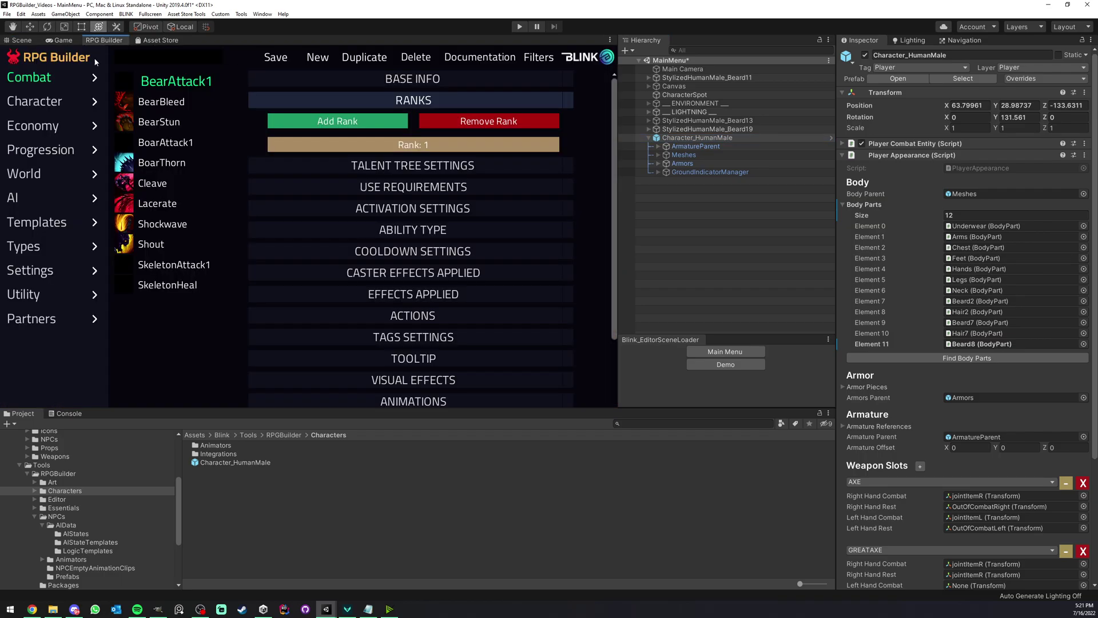
click(51, 127)
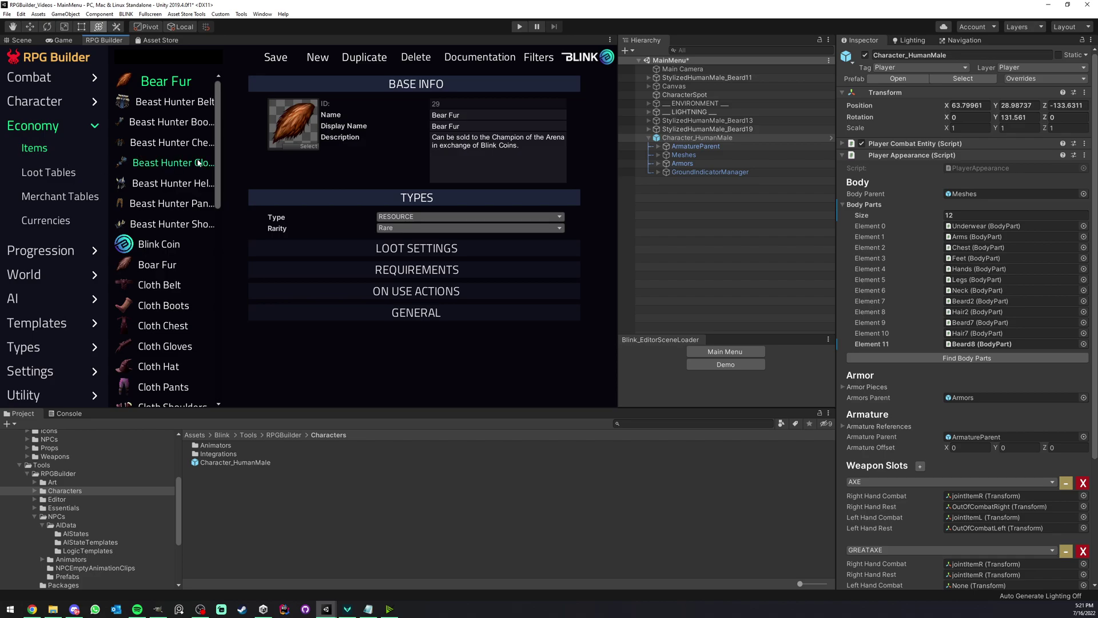
drag(619, 199, 771, 192)
scroll(195, 240, down, 8)
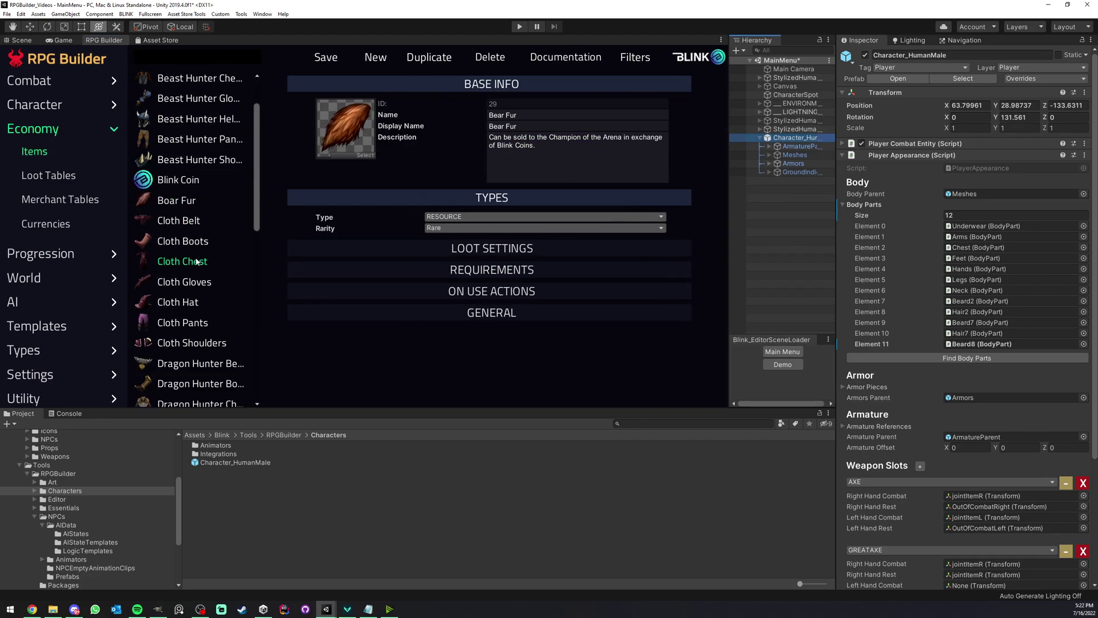
click(194, 251)
scroll(386, 223, down, 4)
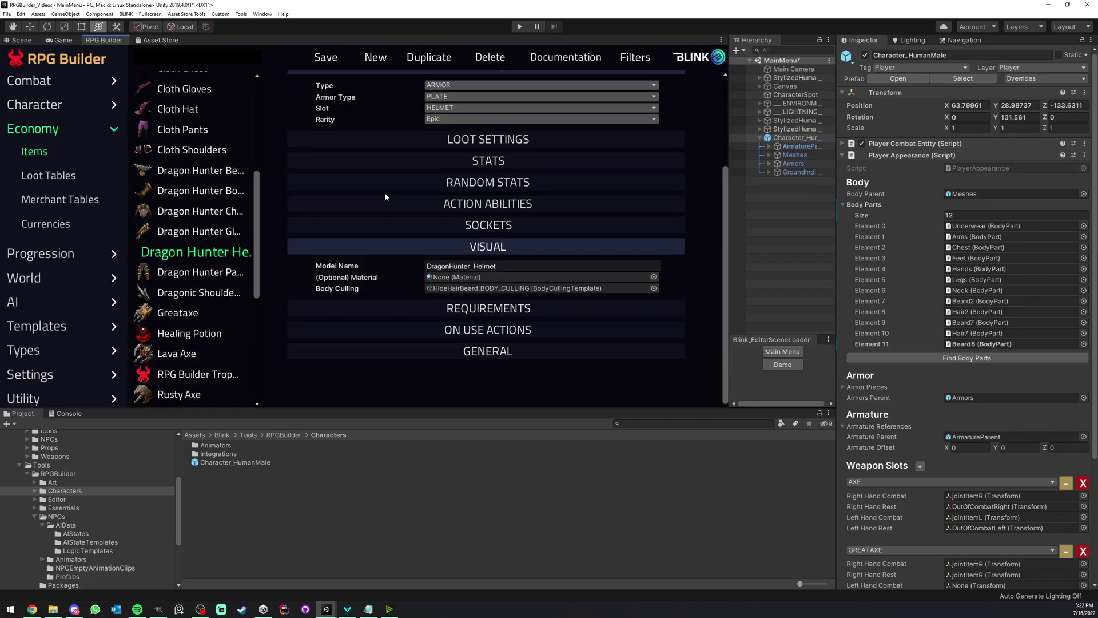
drag(497, 266, 473, 267)
click(57, 40)
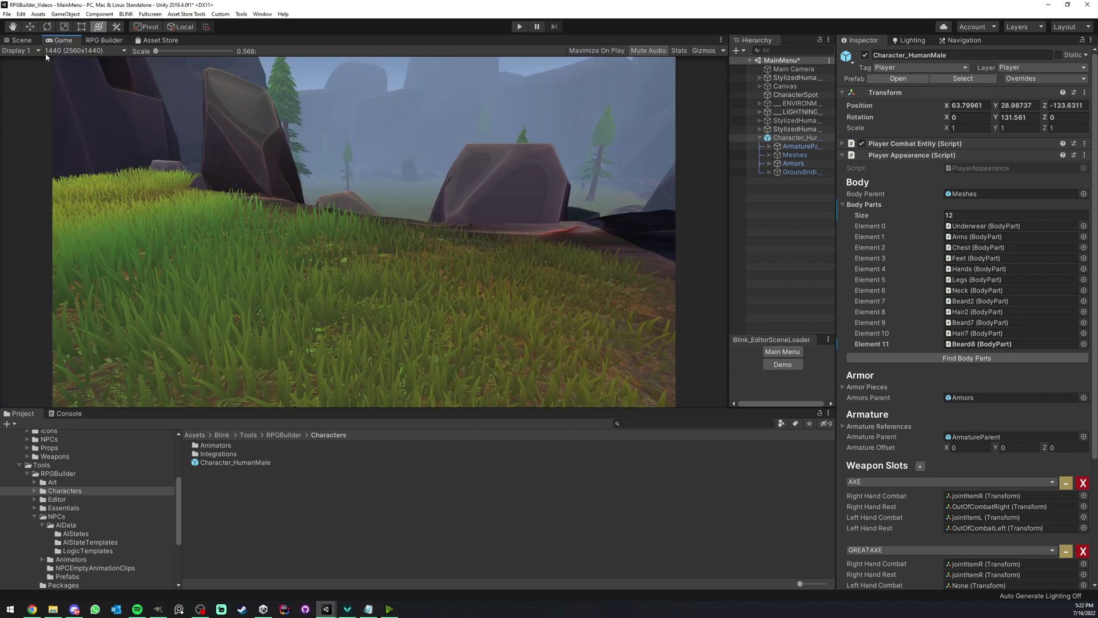
click(24, 41)
click(804, 203)
drag(836, 204, 912, 207)
drag(796, 206, 667, 203)
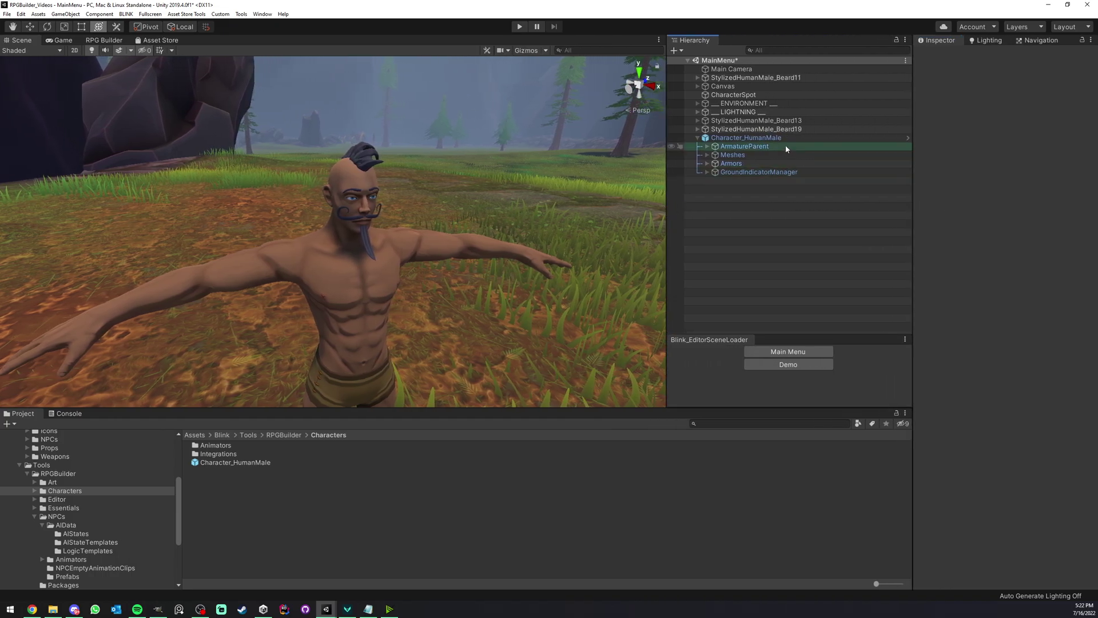
- Collapse Body Parts, ping the Armors parent, and expand the Armor Pieces list
click(784, 139)
click(944, 206)
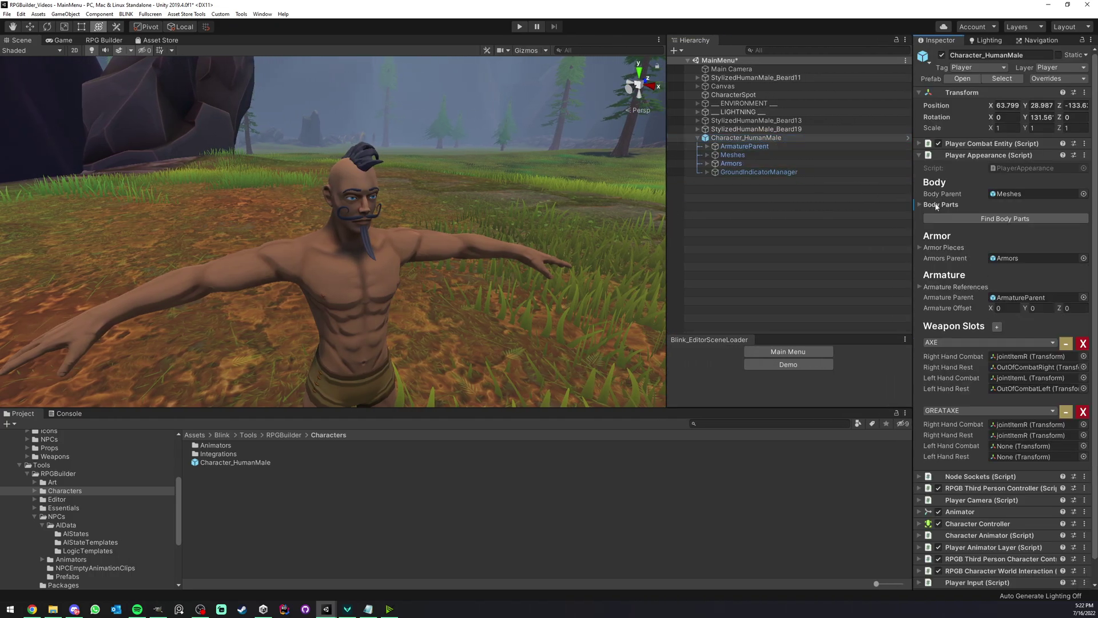
drag(912, 199, 842, 196)
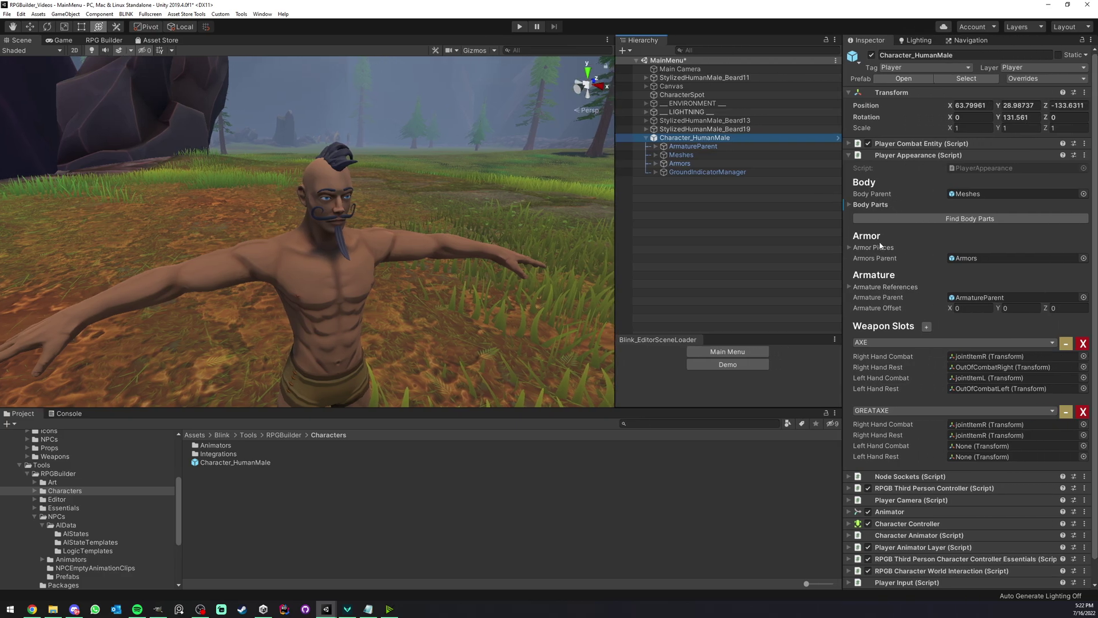
click(973, 258)
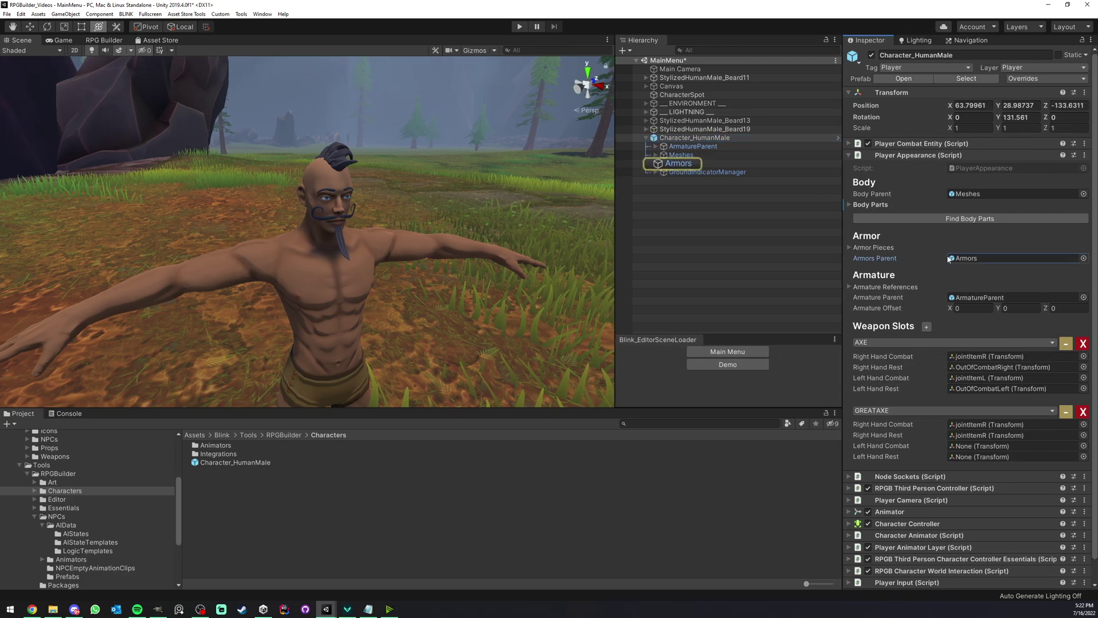
click(869, 247)
scroll(904, 253, down, 10)
scroll(904, 252, up, 15)
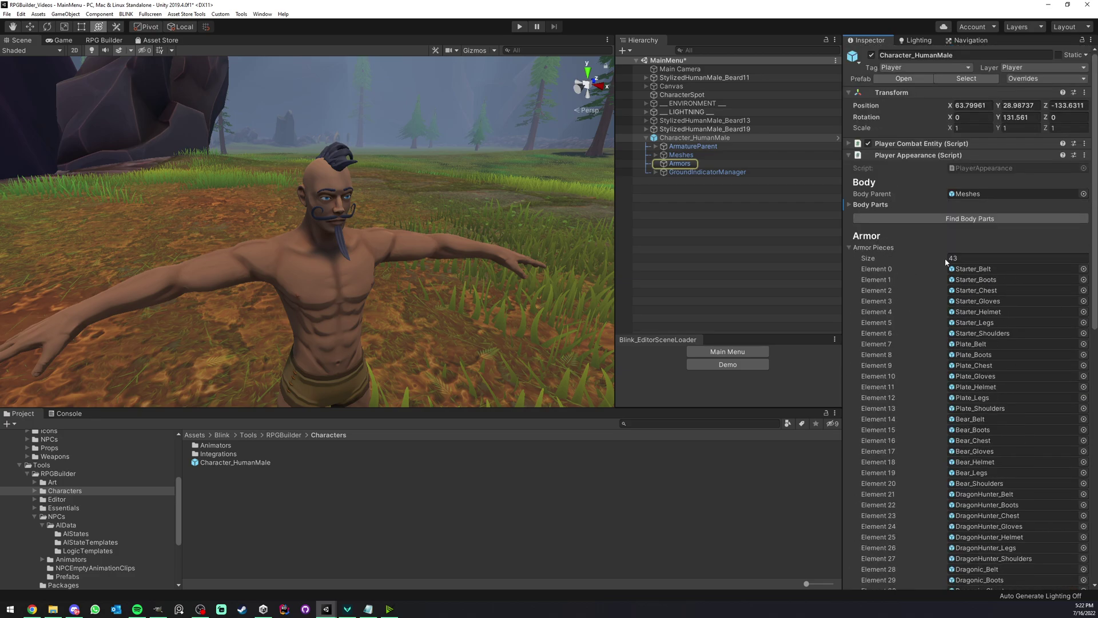
scroll(951, 257, down, 6)
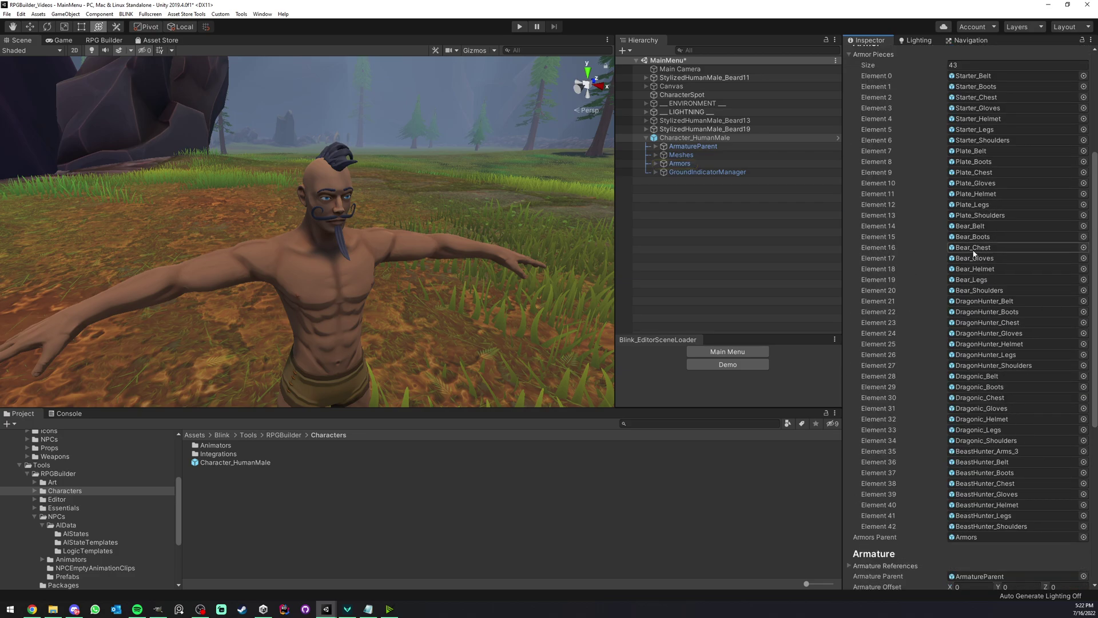
- Ping several armor pieces, including Plate_Chest and BeastHunter_Helmet, in the Hierarchy
click(989, 344)
click(975, 247)
click(975, 172)
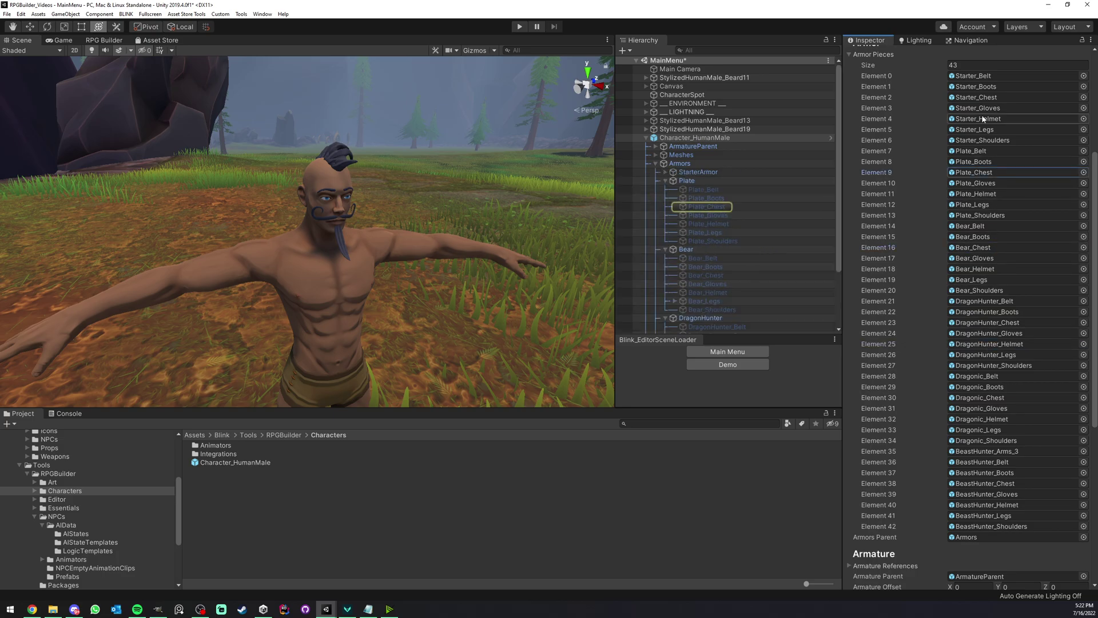
scroll(980, 245, down, 10)
click(984, 202)
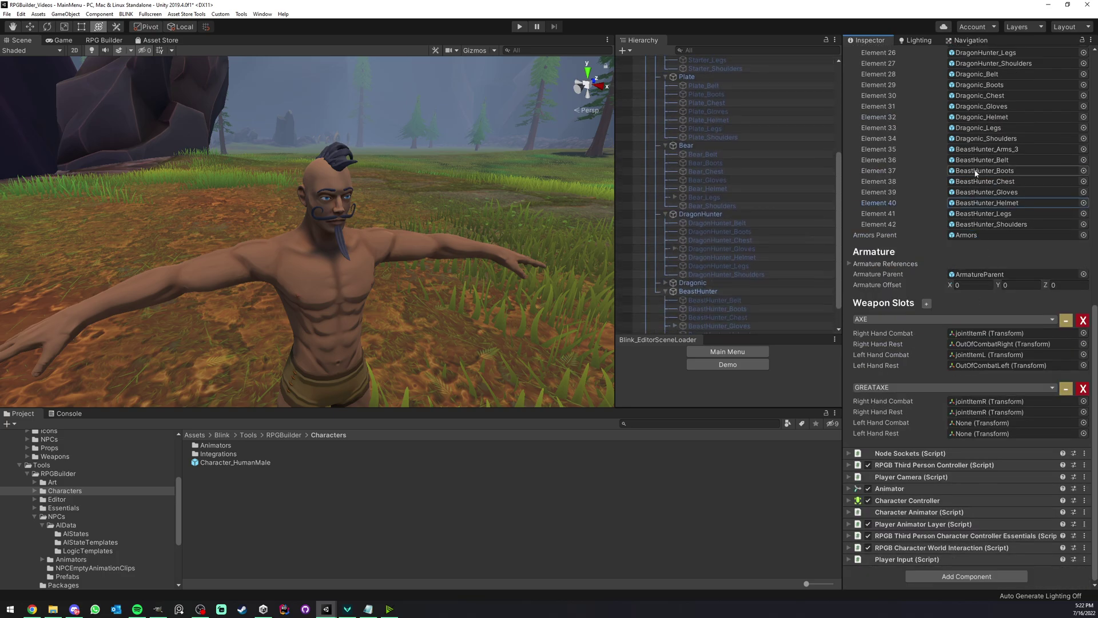
scroll(975, 172, up, 10)
scroll(745, 214, up, 3)
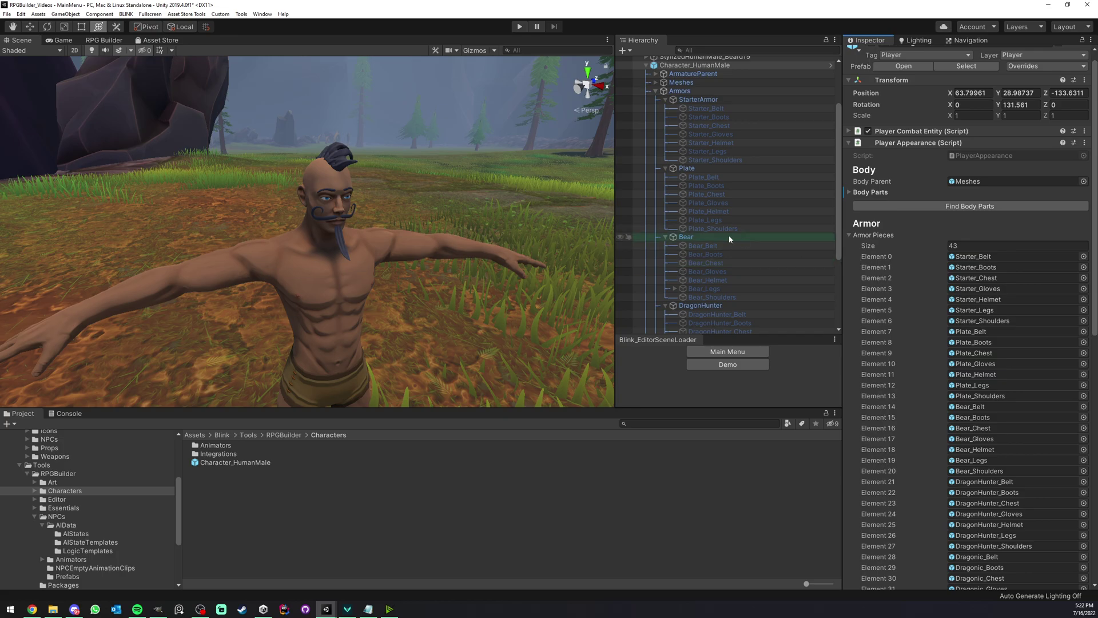
scroll(698, 224, down, 1)
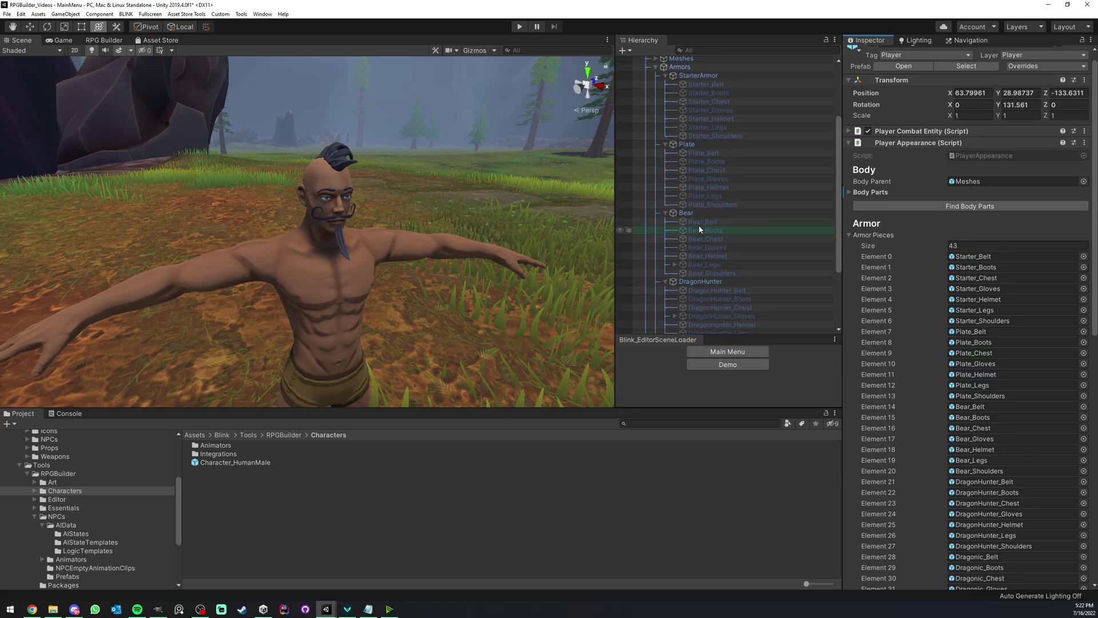
scroll(704, 223, down, 4)
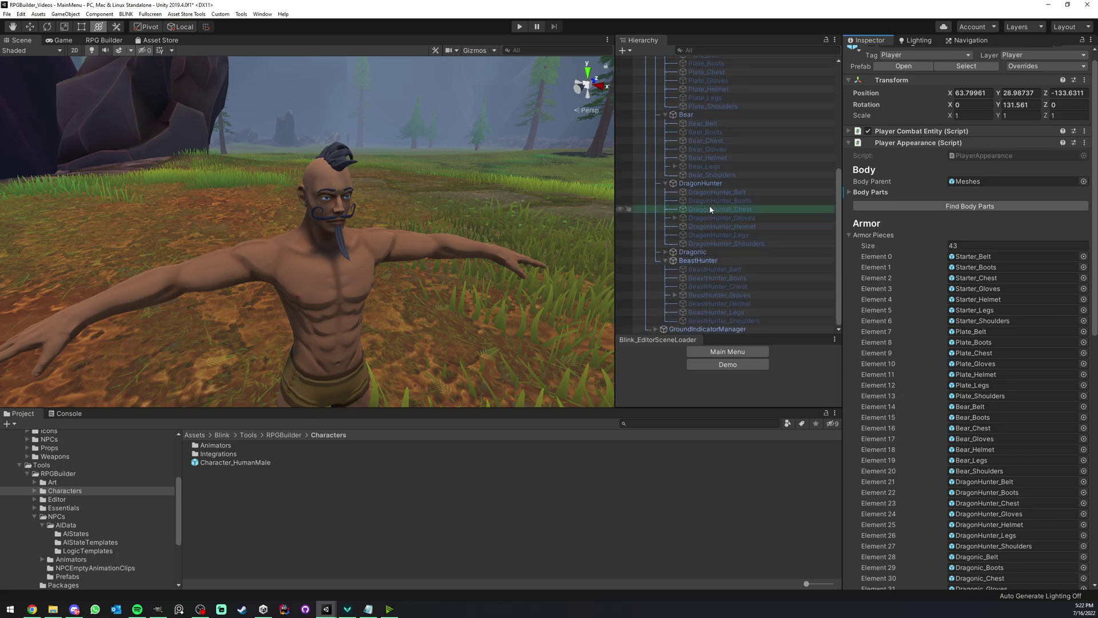
- Enable the DragonHunter_Helmet object so the helmet shows on the character
click(749, 227)
click(871, 55)
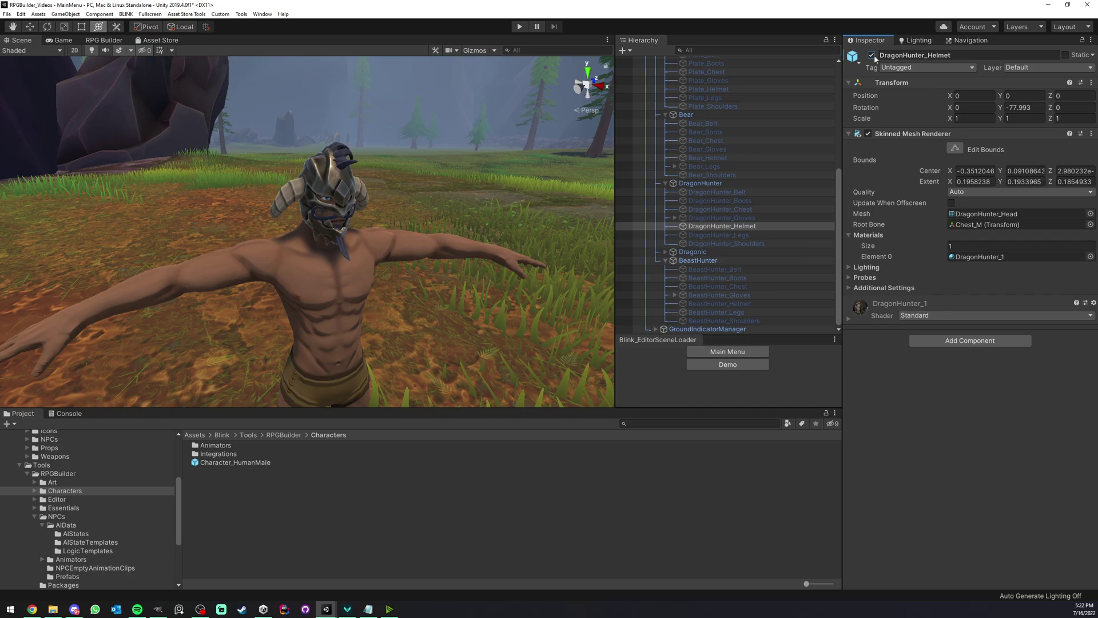
click(872, 56)
click(872, 55)
click(872, 55)
click(872, 56)
- Collapse the StarterArmor, Plate, Bear, DragonHunter and BeastHunter groups under Armors
scroll(715, 188, up, 7)
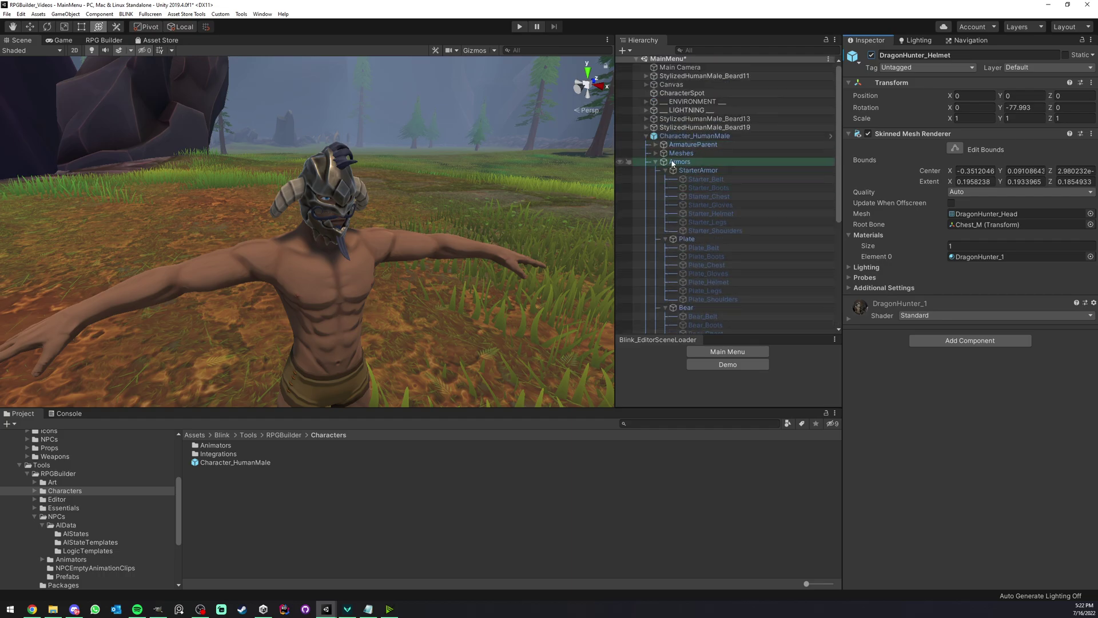
click(665, 170)
click(665, 179)
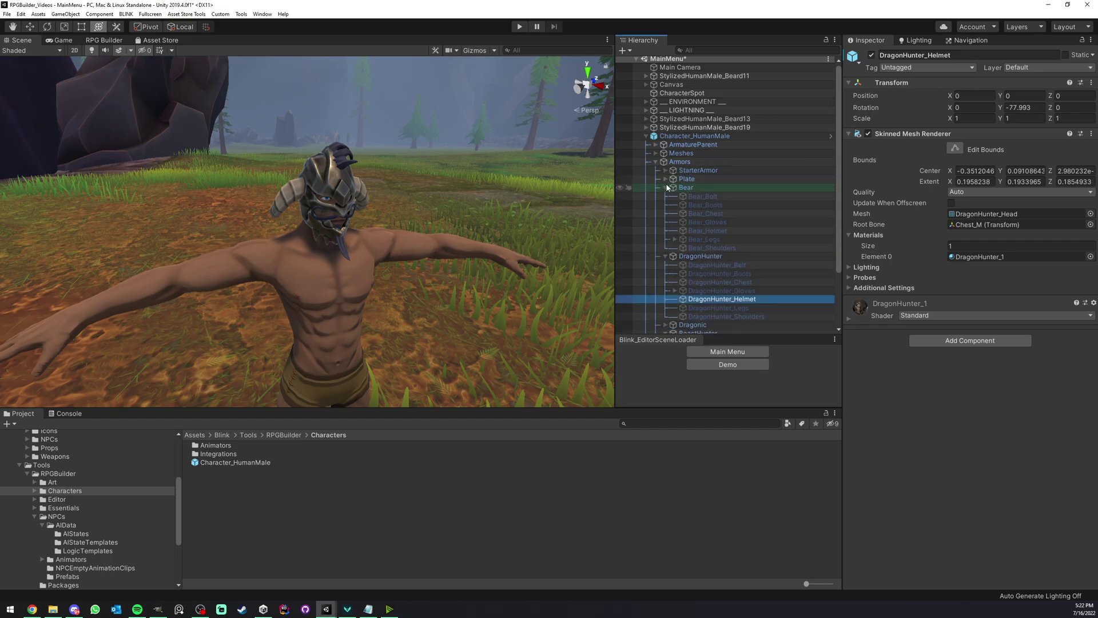
click(665, 187)
click(665, 198)
click(665, 198)
- Create an empty child object named Leather under Armors
click(665, 215)
right_click(689, 162)
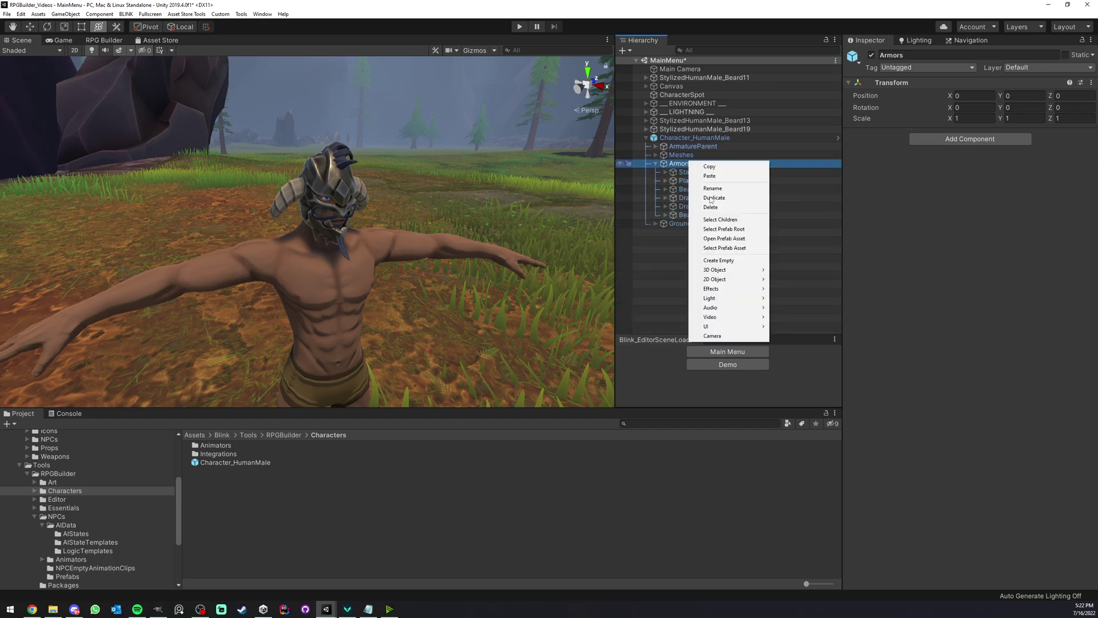
click(750, 262)
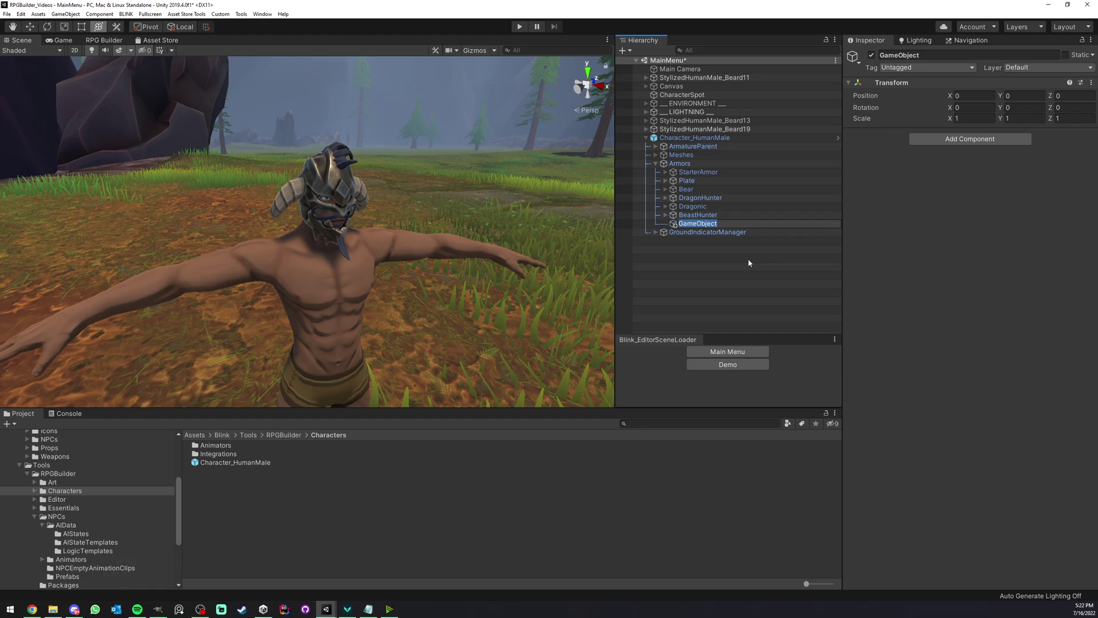
text(Leather)
key(Return)
- Add an empty child under Leather named Leather_Belt
right_click(699, 223)
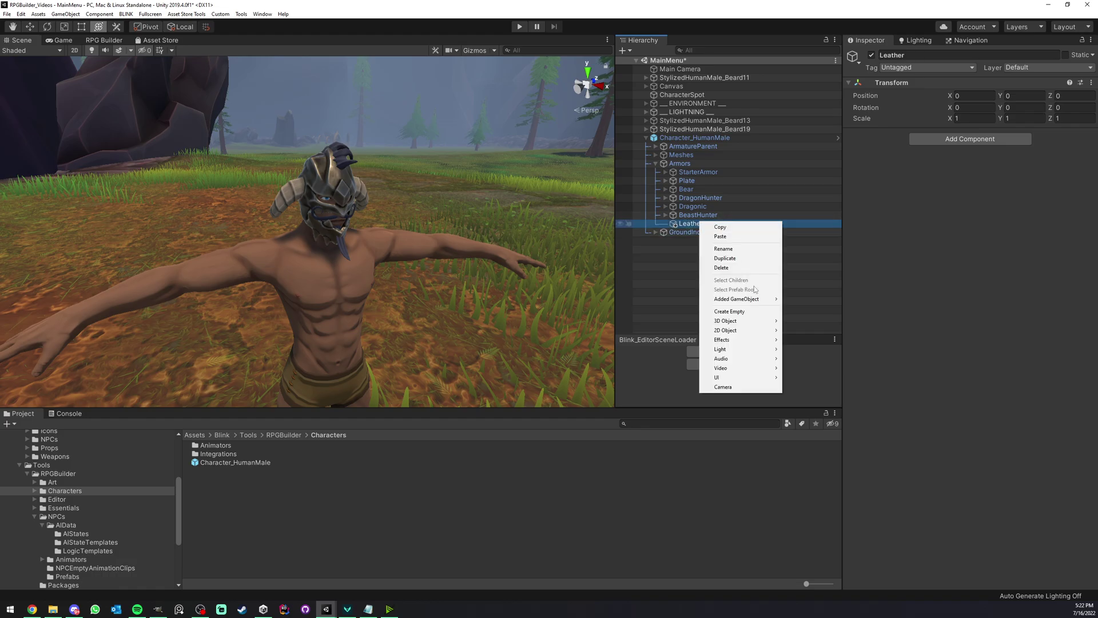
click(746, 313)
text(B)
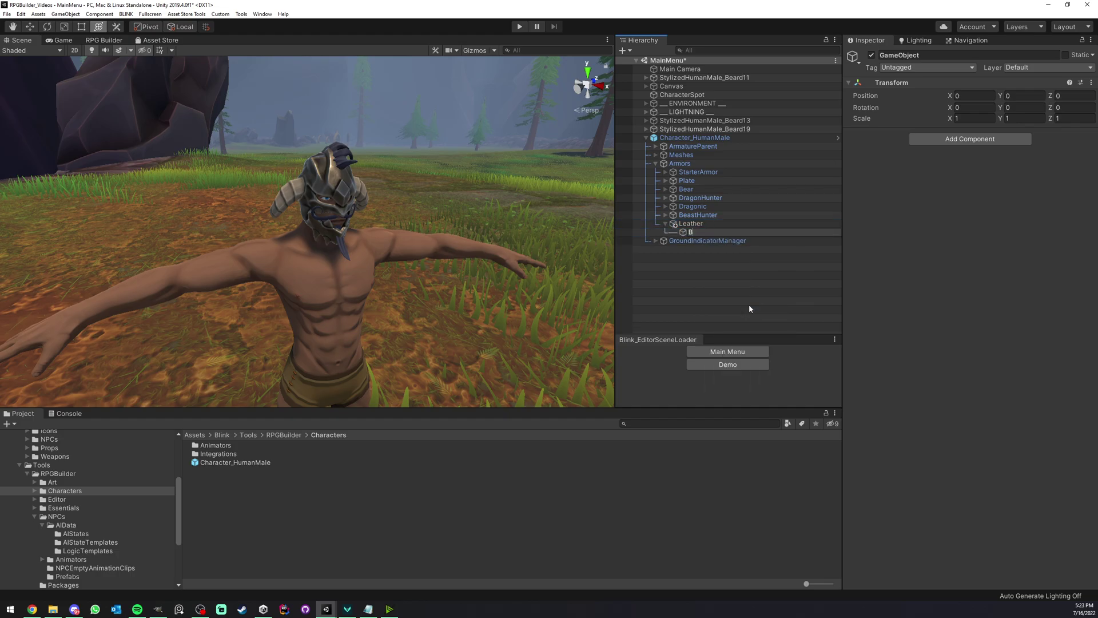
text(elt)
key(Return)
key(F2)
key(Home)
text(Leather_)
key(Return)
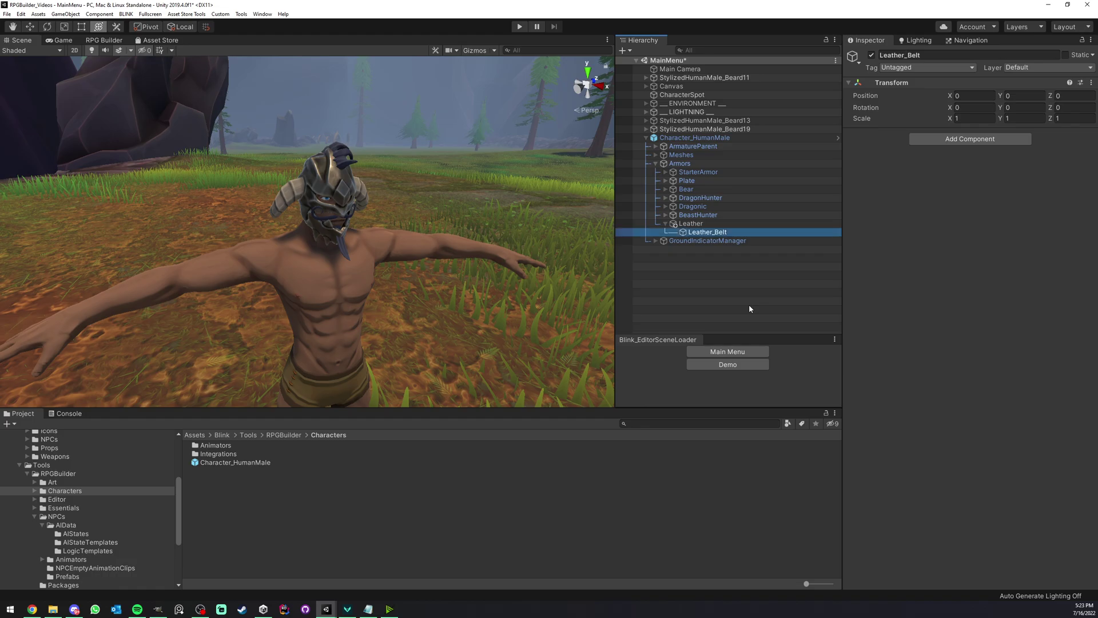
- Drag Leather_Belt into Character_HumanMale's Armor Pieces list as Element 43
click(721, 138)
scroll(936, 226, down, 3)
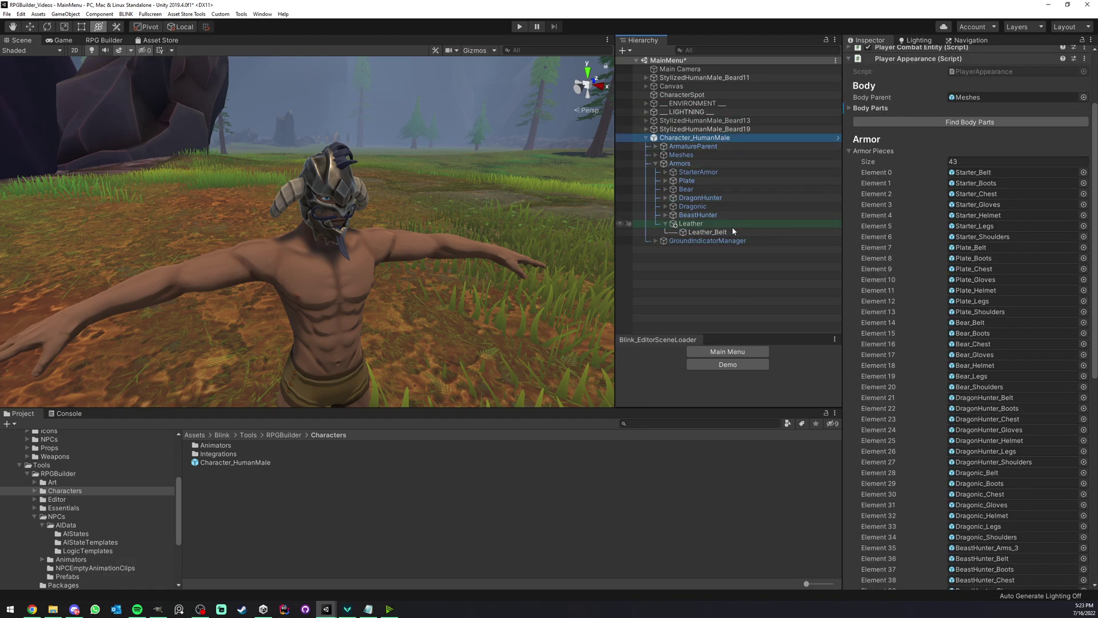
drag(732, 231, 882, 151)
scroll(943, 229, down, 10)
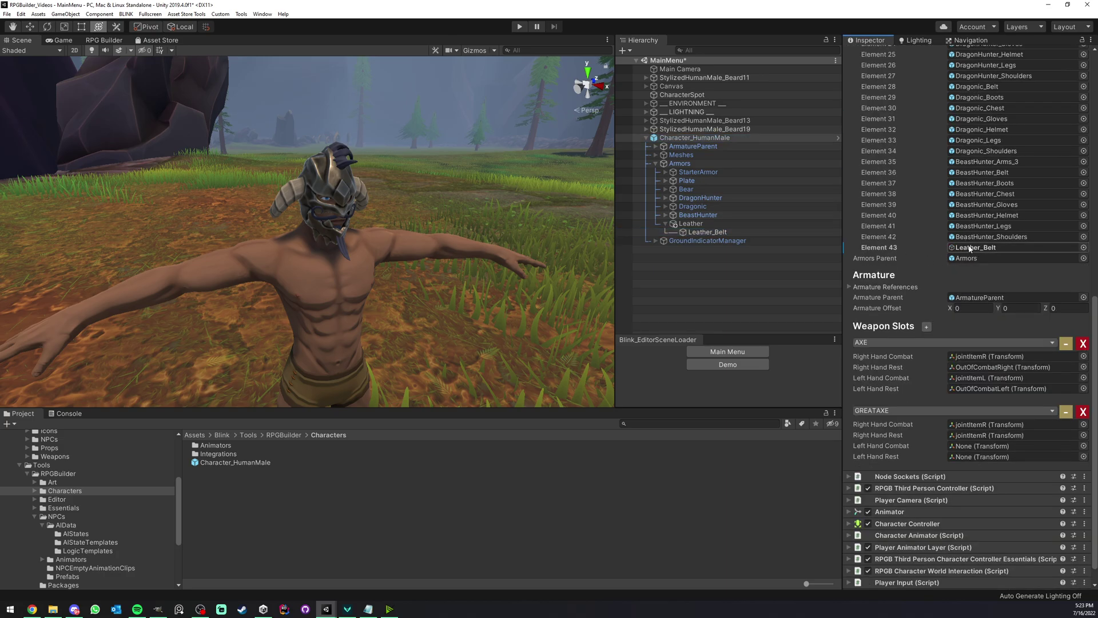
scroll(924, 232, up, 10)
- Copy the Leather_Belt name and paste it into the Dragon Hunter Helmet's Visual Model Name field
click(97, 41)
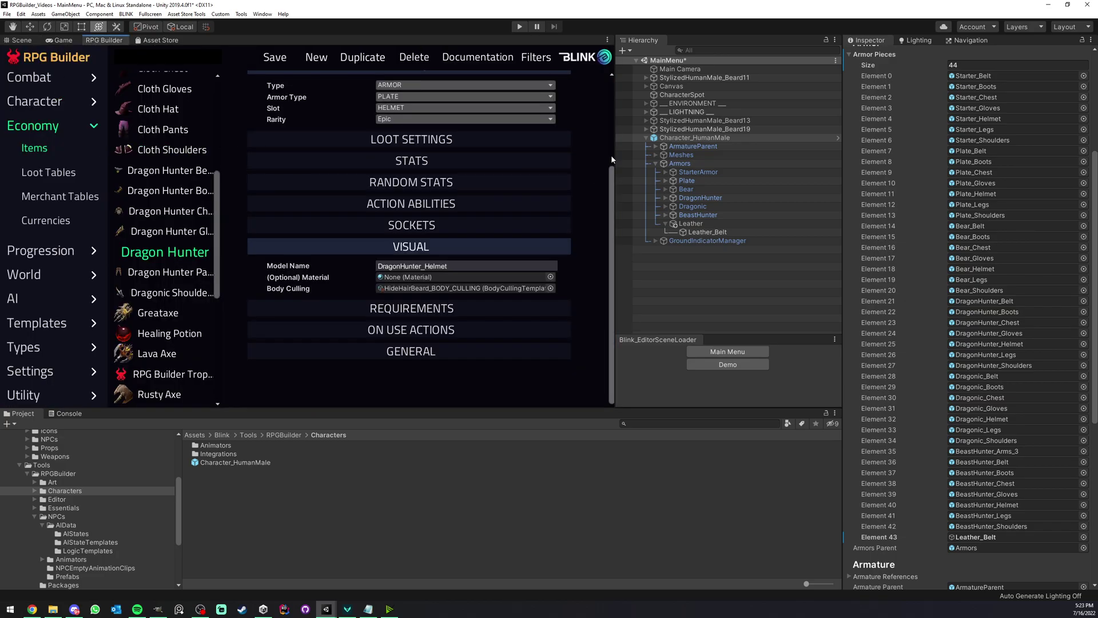
drag(613, 152, 734, 151)
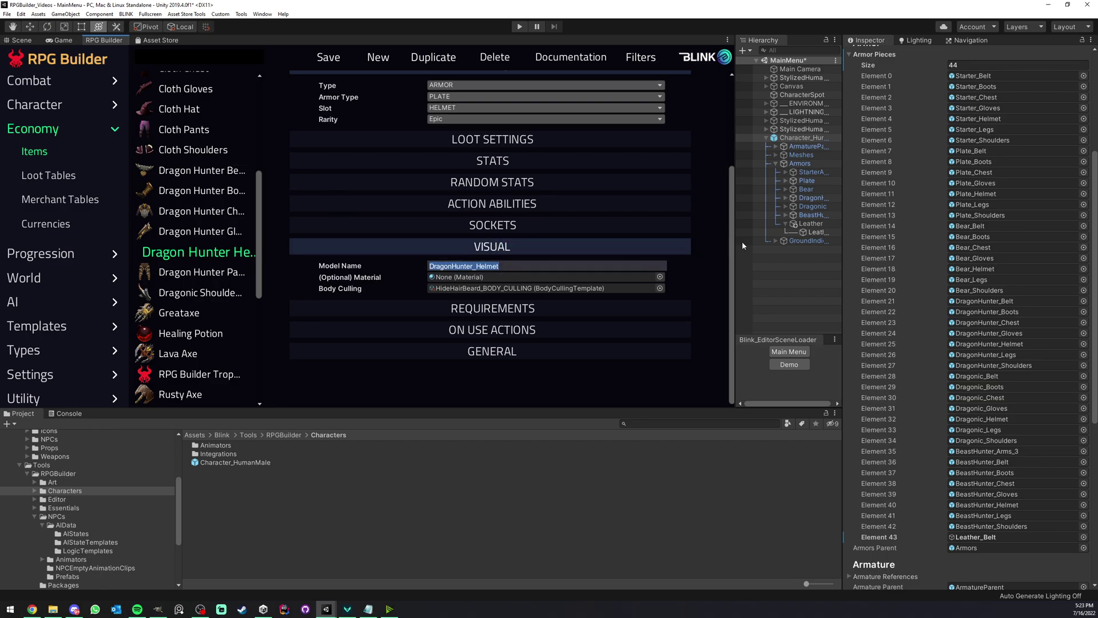
click(801, 232)
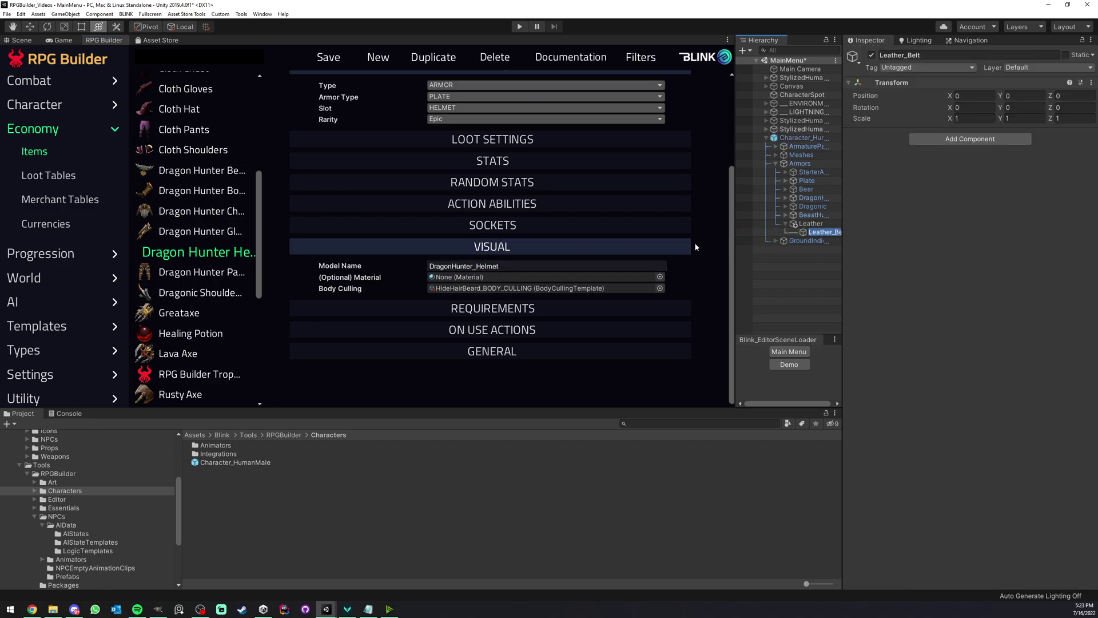
click(538, 266)
text(Leather_Belt)
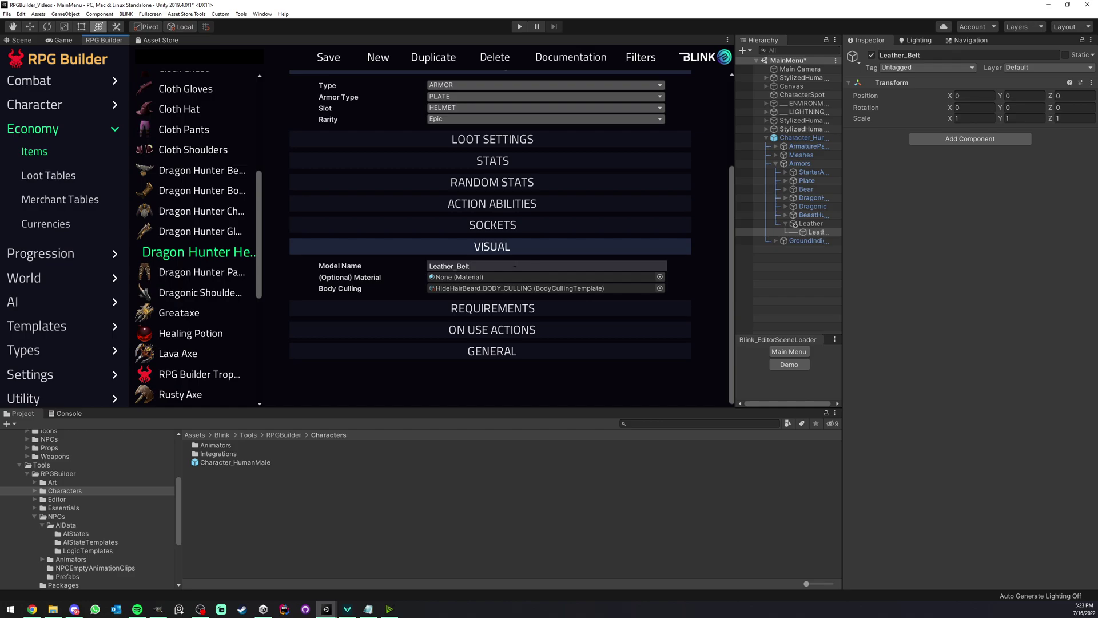
drag(496, 266, 443, 266)
- Resize the panels to widen the hierarchy and RPG Builder areas, narrowing the inspector
drag(842, 252, 928, 254)
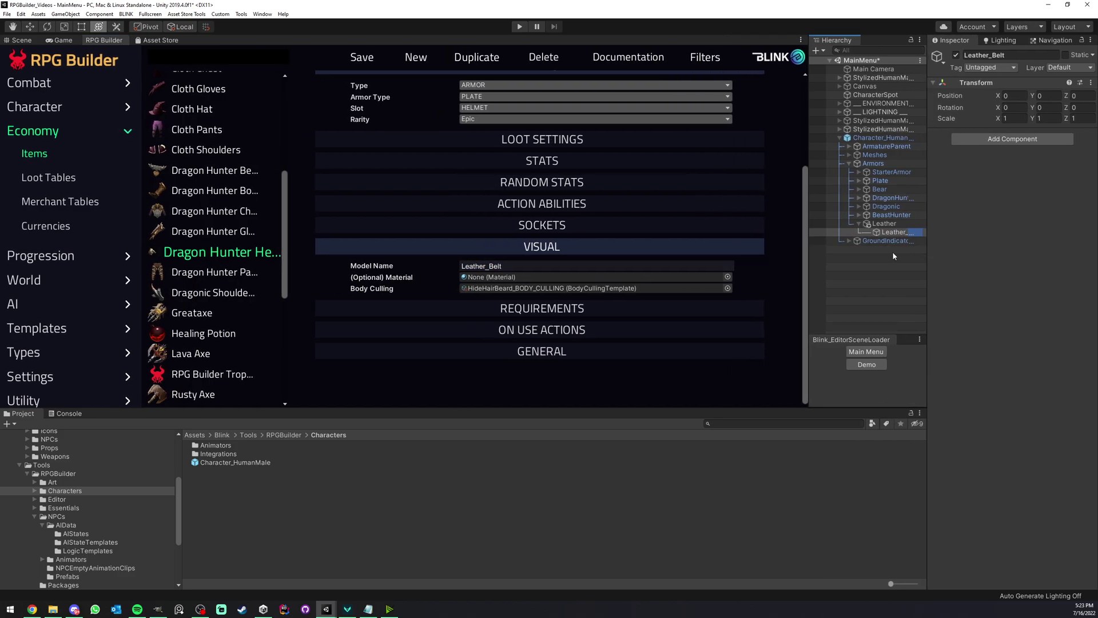
drag(811, 250, 763, 251)
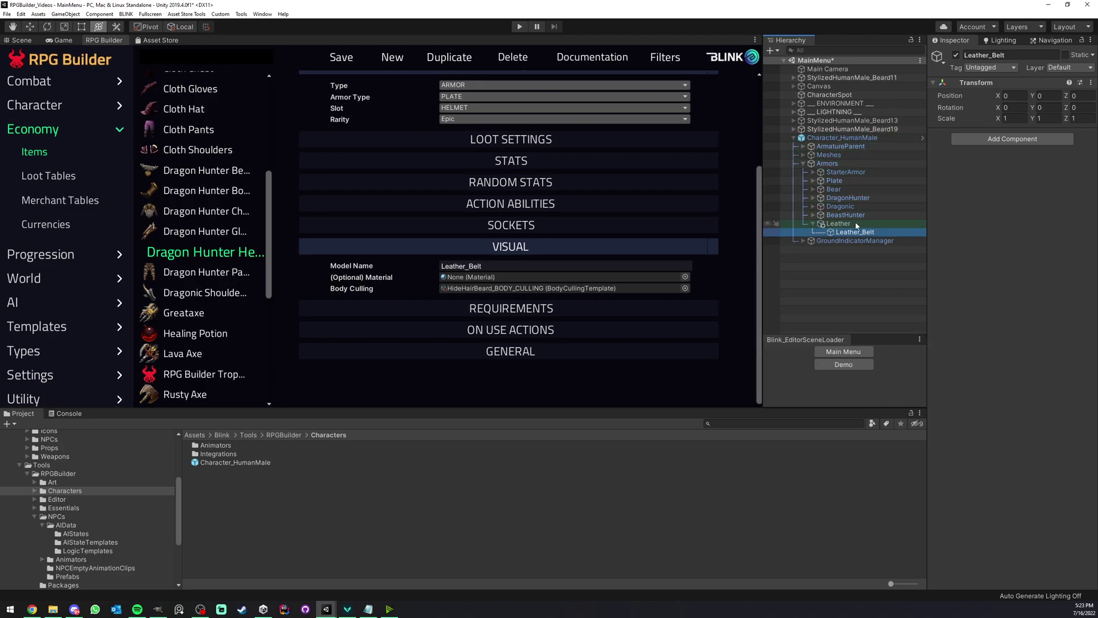
click(852, 139)
scroll(972, 204, down, 5)
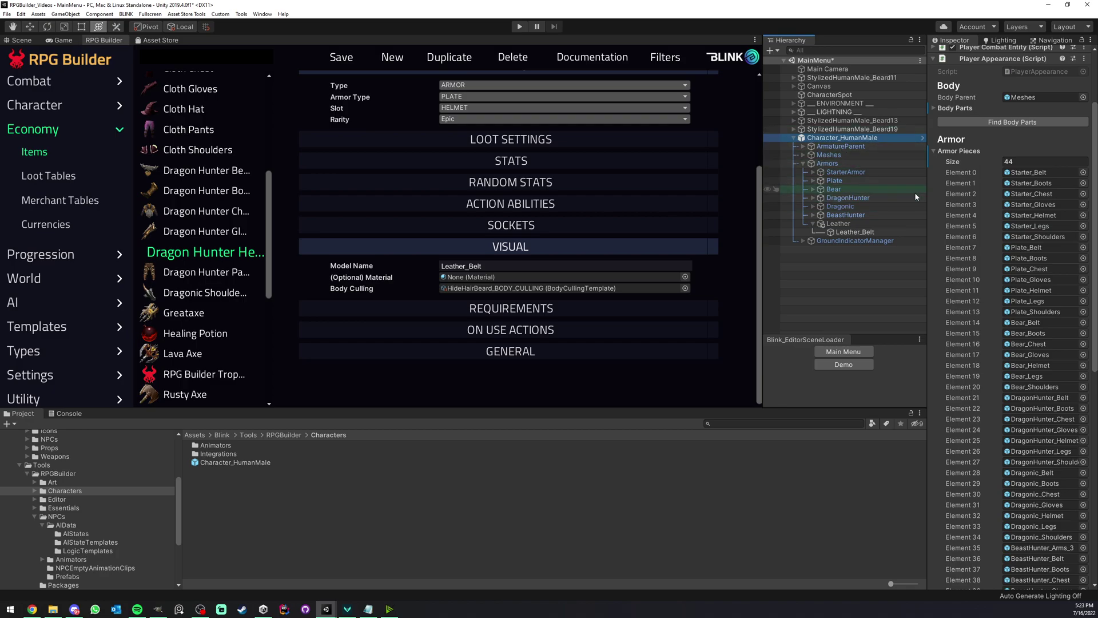
click(855, 256)
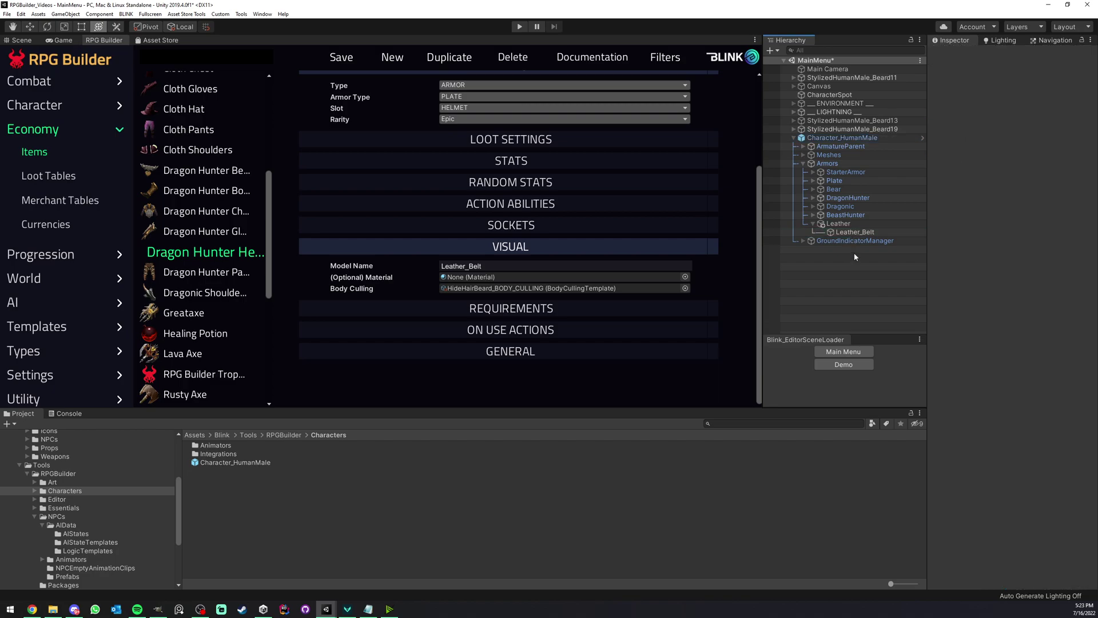
drag(928, 255, 1009, 253)
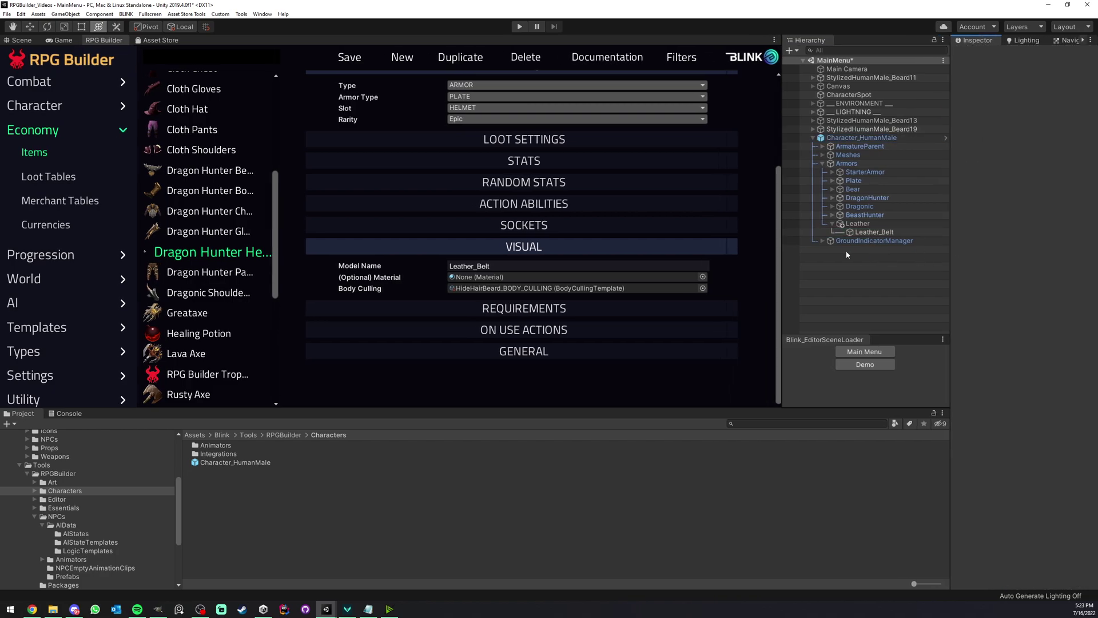
scroll(525, 240, up, 5)
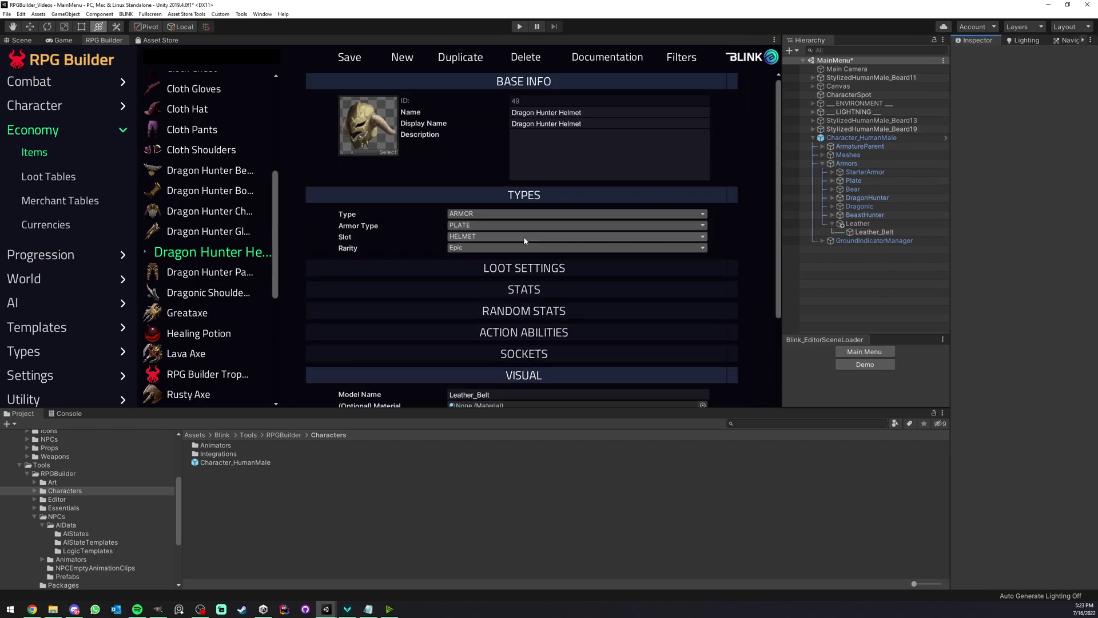
- Maximize RPG Builder and open the HideChestArms template under Templates > Body Culling
right_click(109, 39)
click(137, 44)
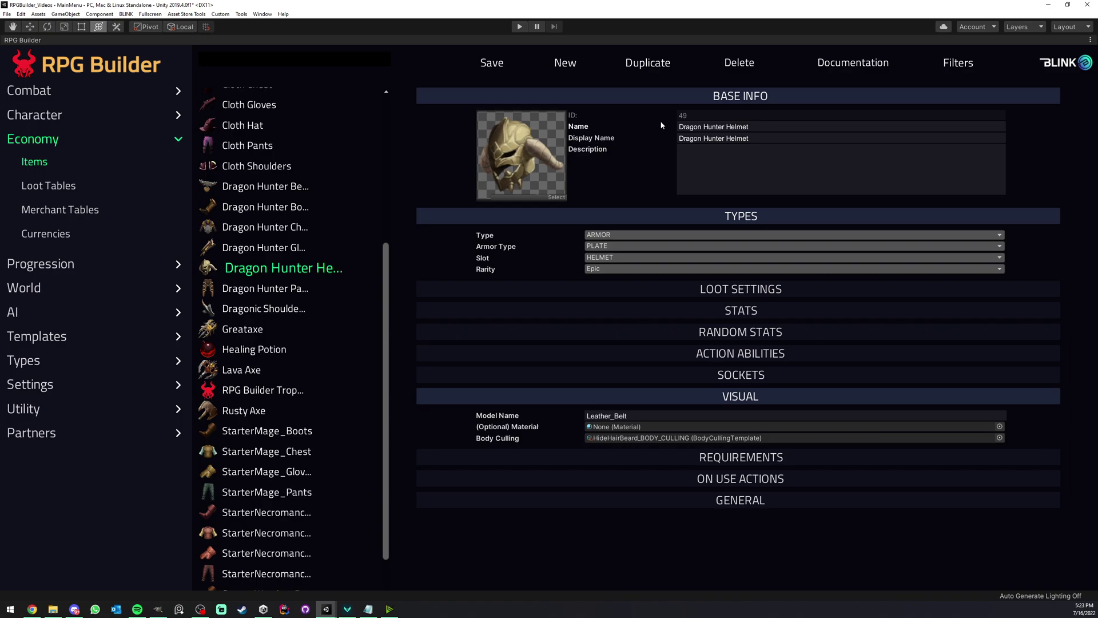
click(68, 335)
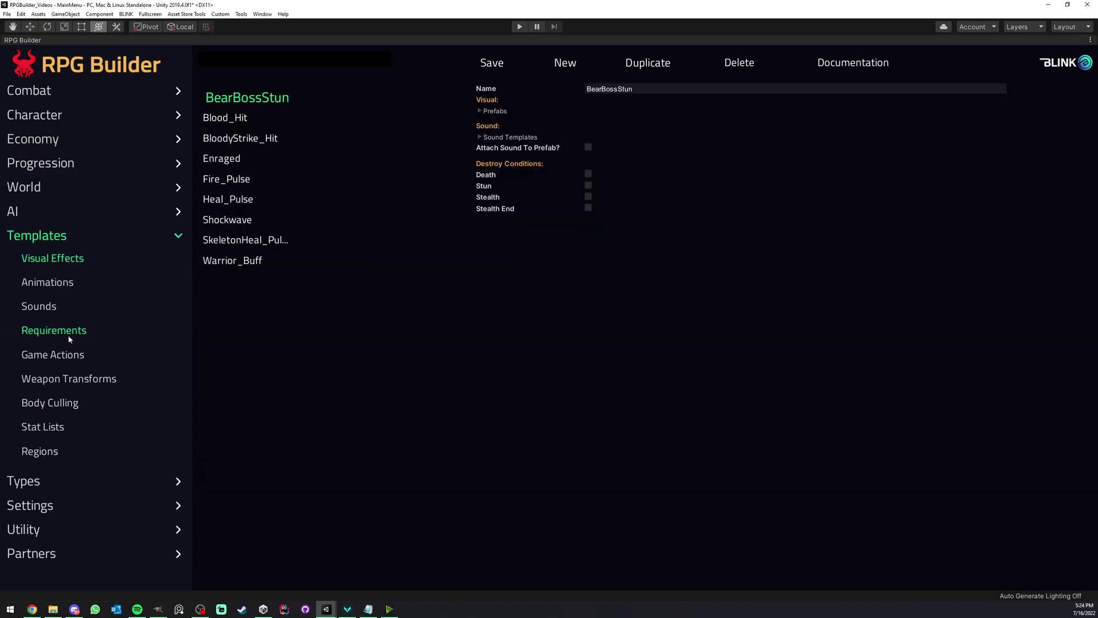
click(71, 395)
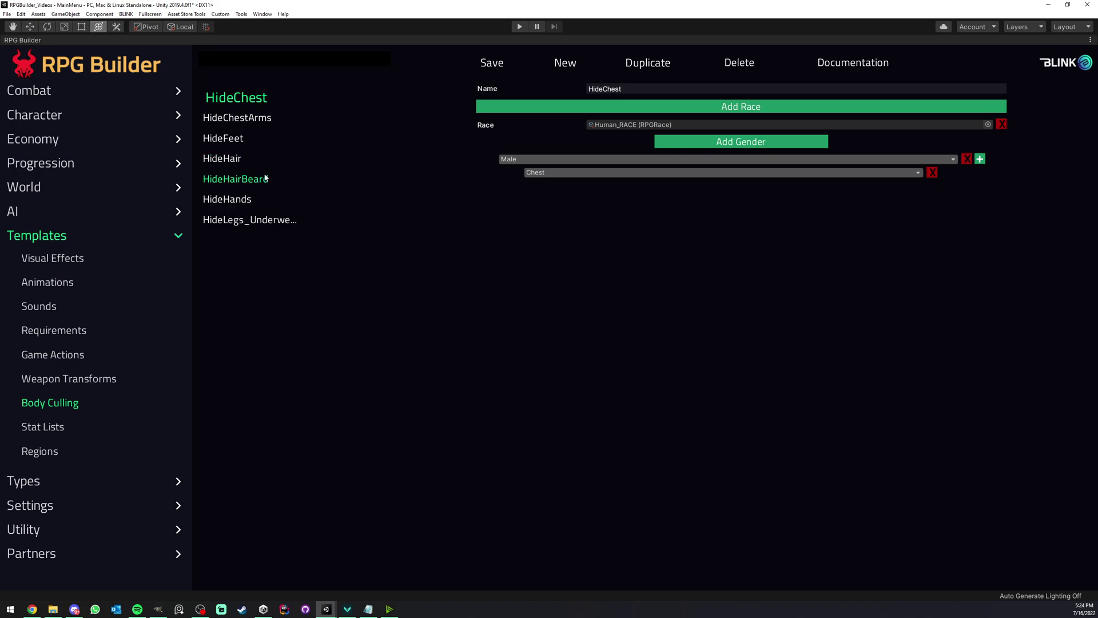
click(243, 120)
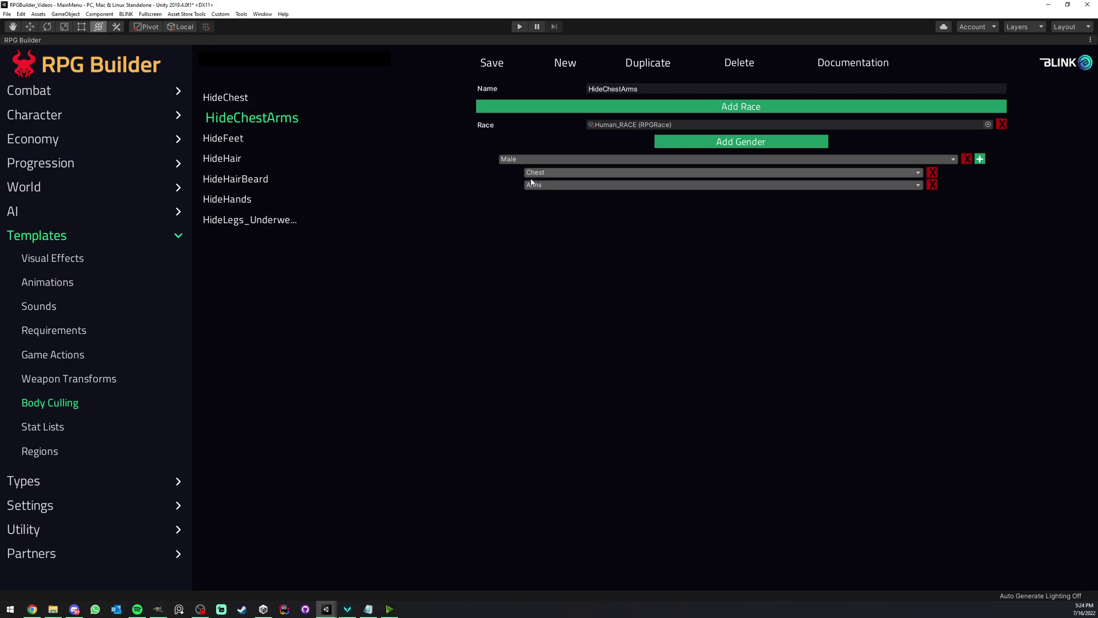